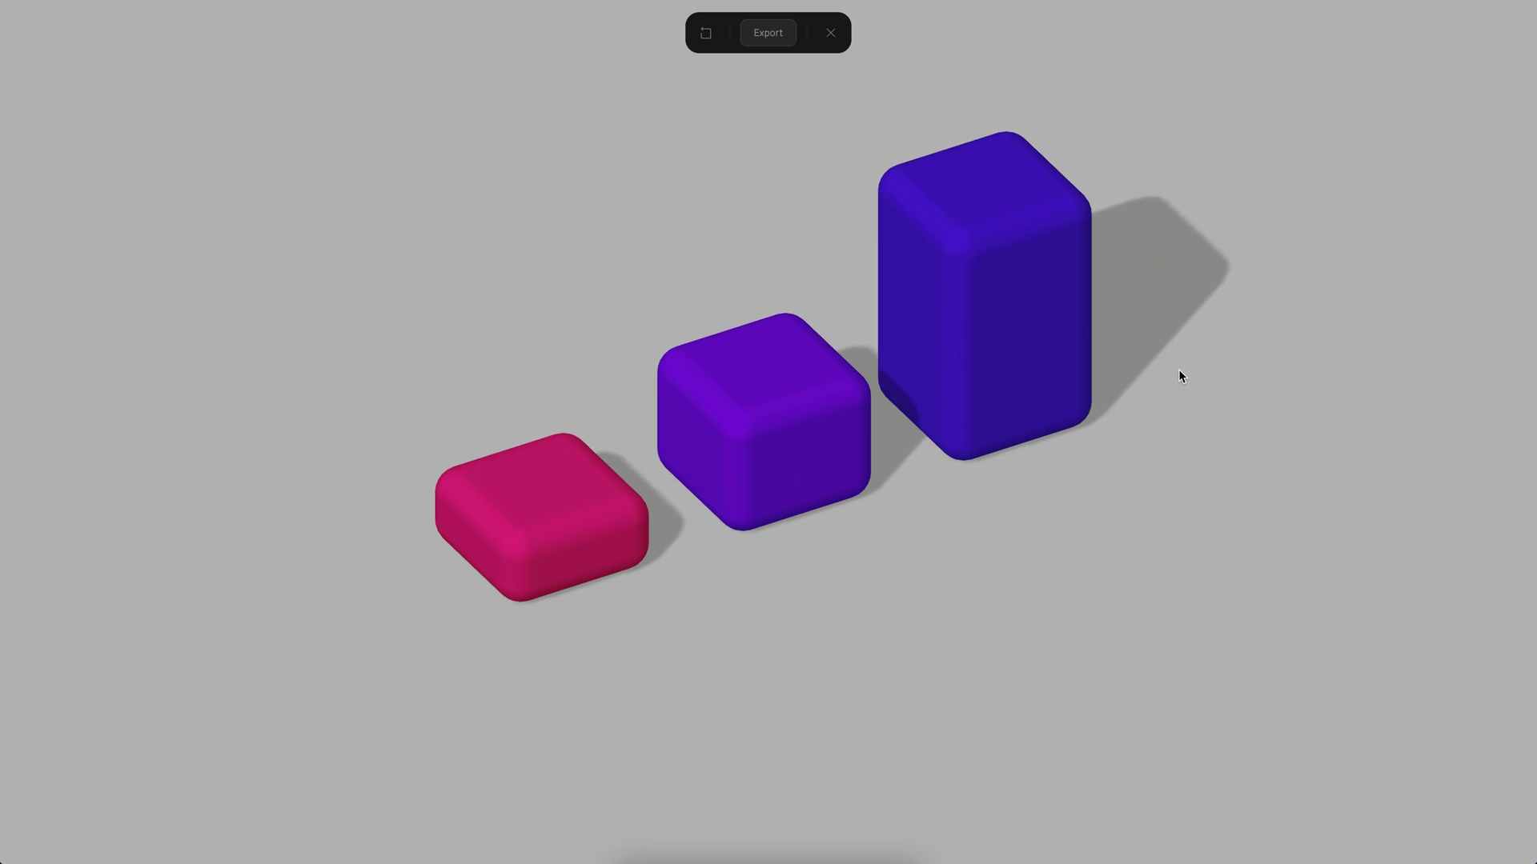
Orbit the finished animated-box preview, then close it for a new blank scene
key(alt)
alt+drag(952, 574, 1039, 593)
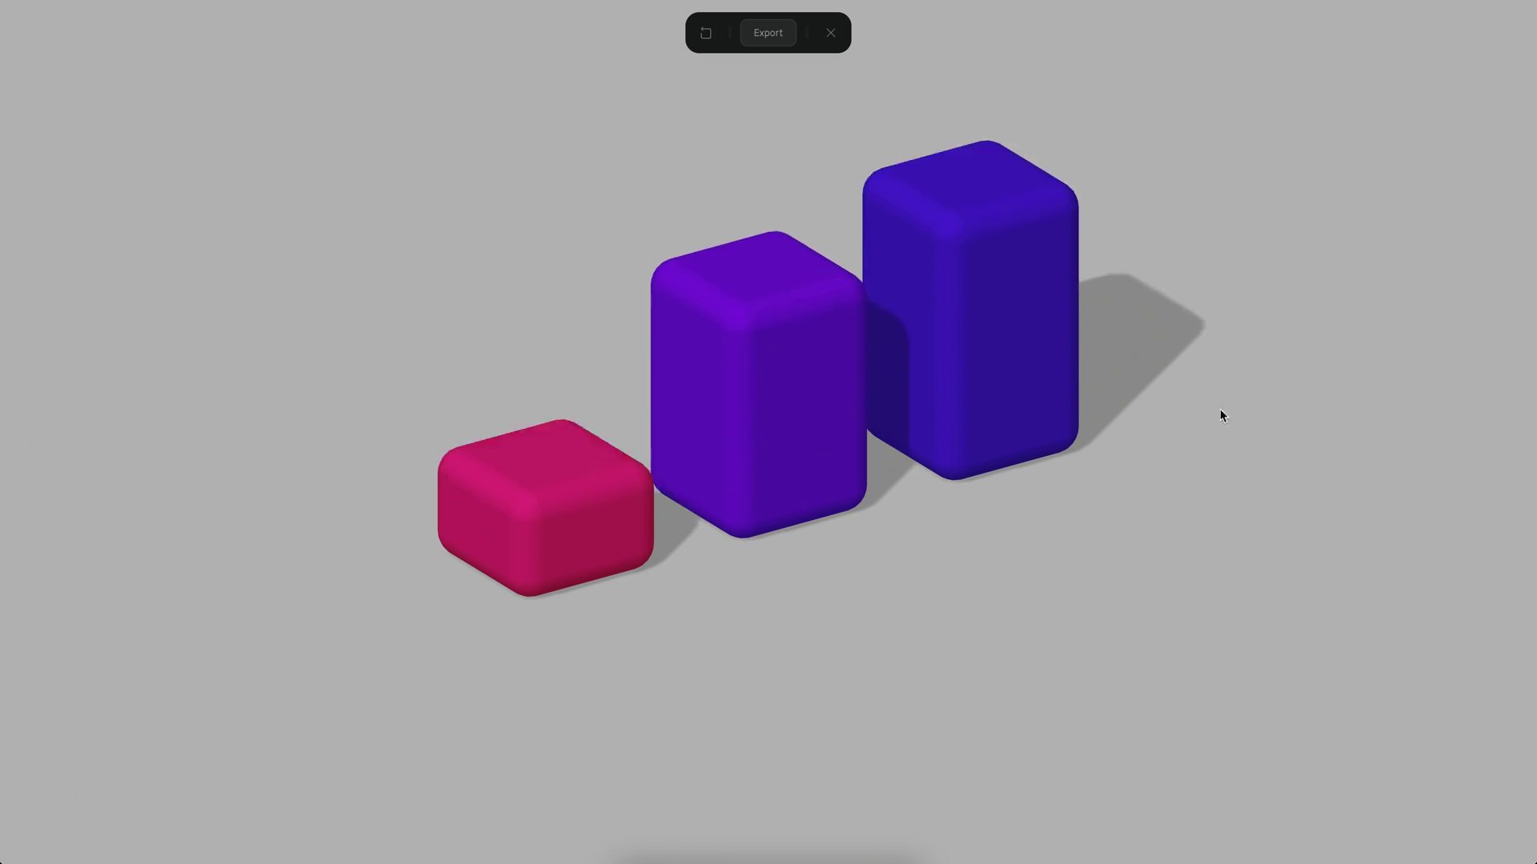
alt+drag(1187, 424, 938, 602)
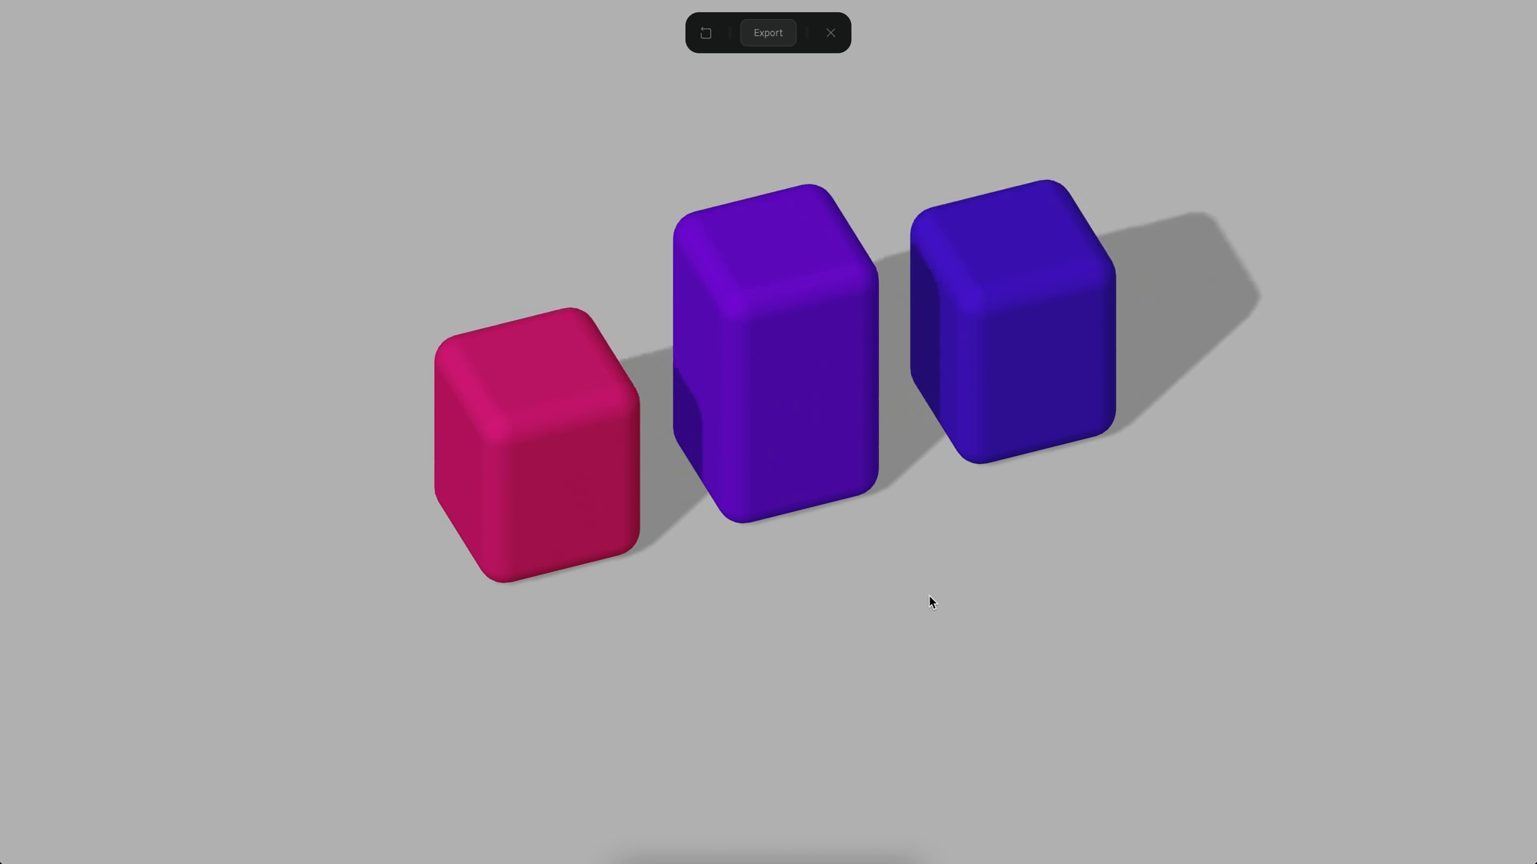
click(1106, 342)
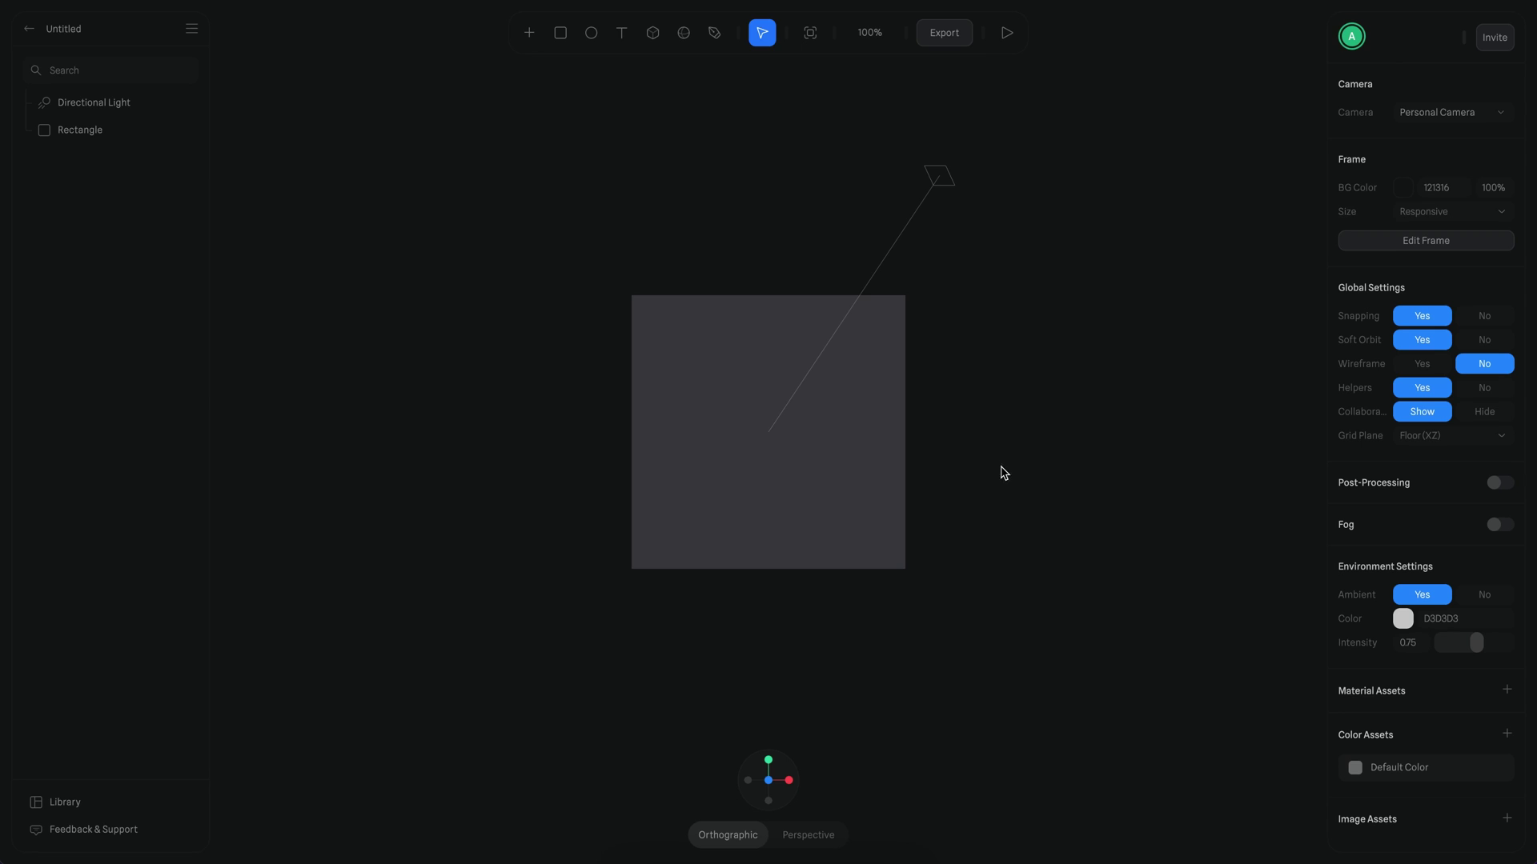
Rotate the rectangle to lie flat and enlarge it to a 4000 × 4000 floor plane
alt+drag(1064, 483, 961, 533)
click(796, 399)
click(796, 399)
shift+drag(750, 394, 974, 456)
super+scroll(975, 457, down, 3)
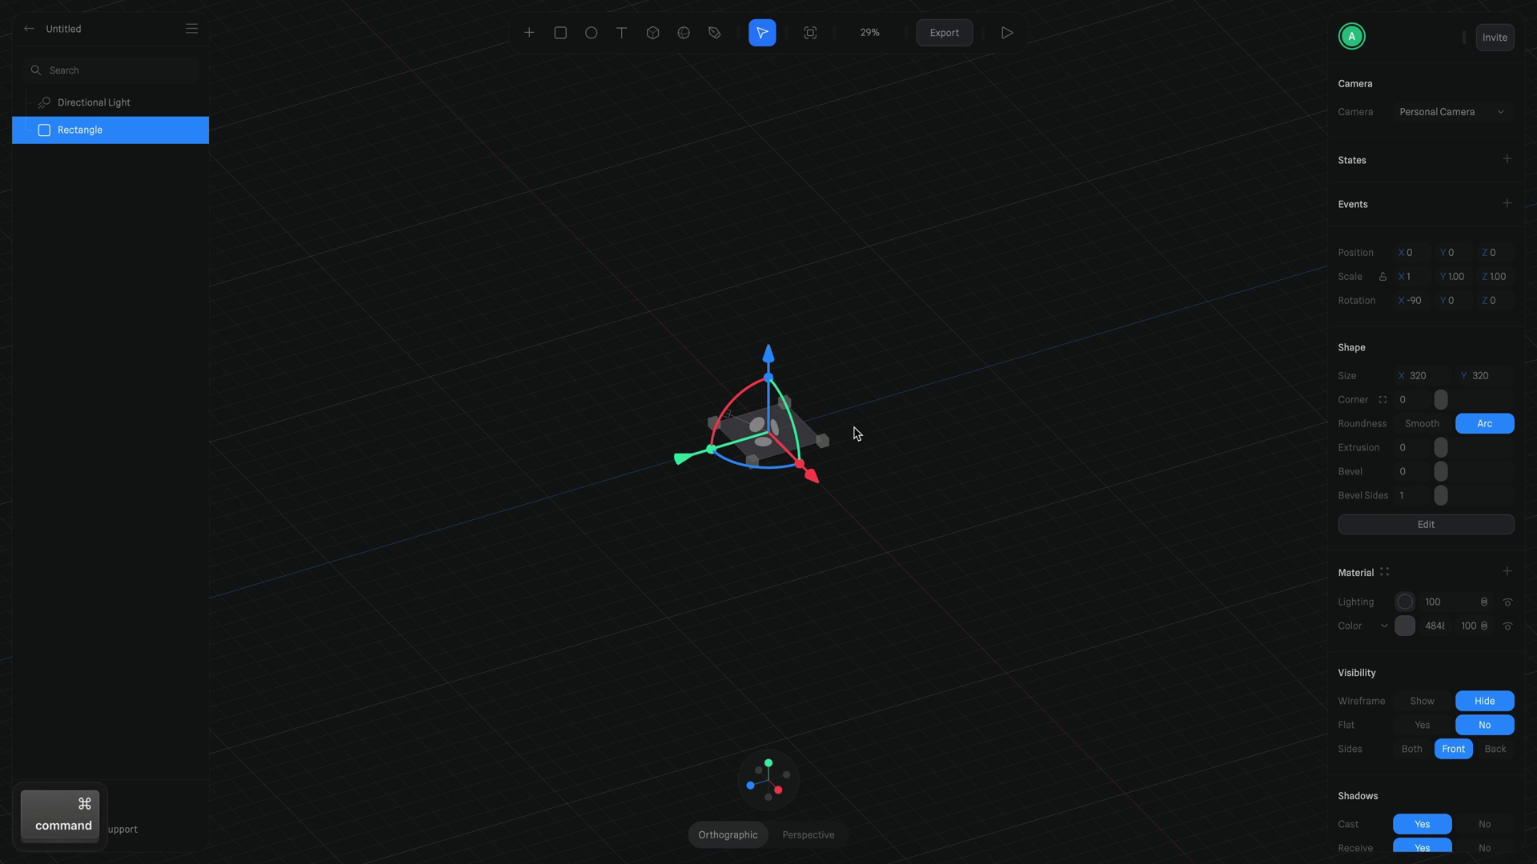
alt+shift+drag(851, 432, 1190, 288)
super+scroll(1000, 485, up, 4)
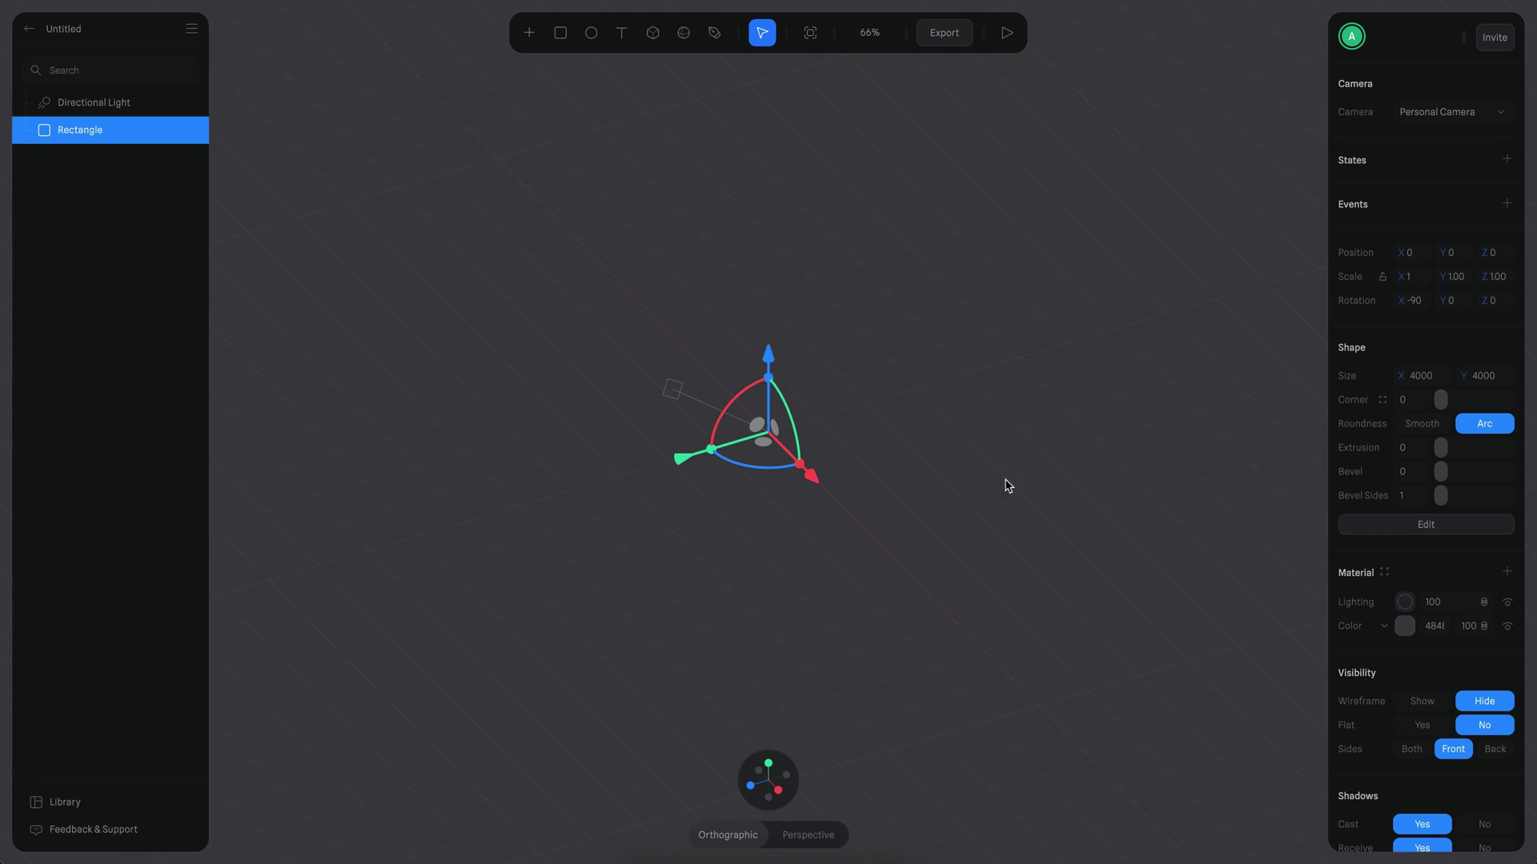
Give the rectangle a Phong material with shininess 0
click(1406, 605)
click(1413, 643)
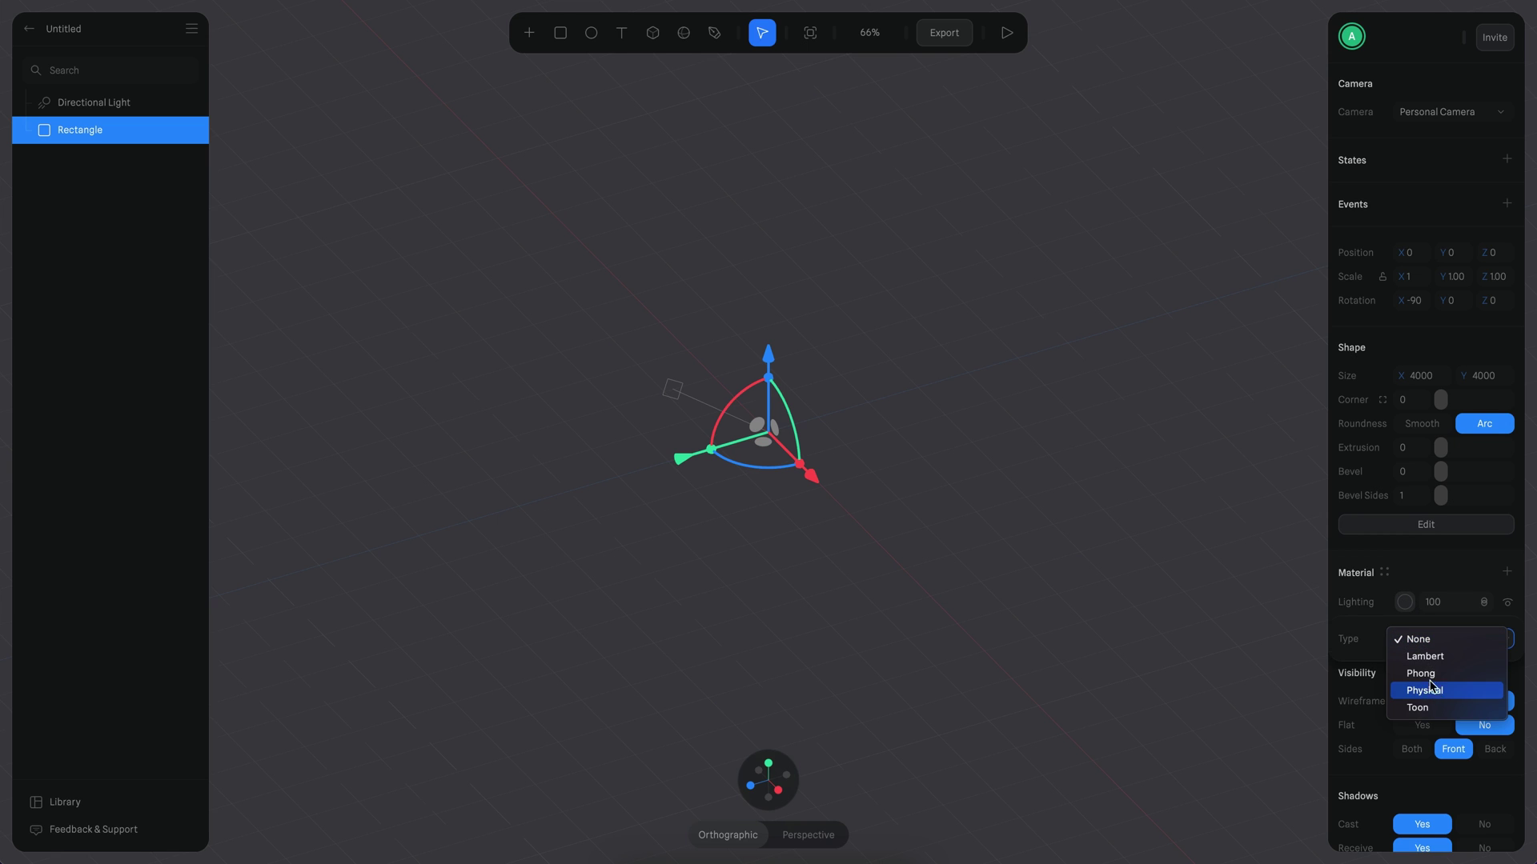
click(1432, 672)
click(1441, 690)
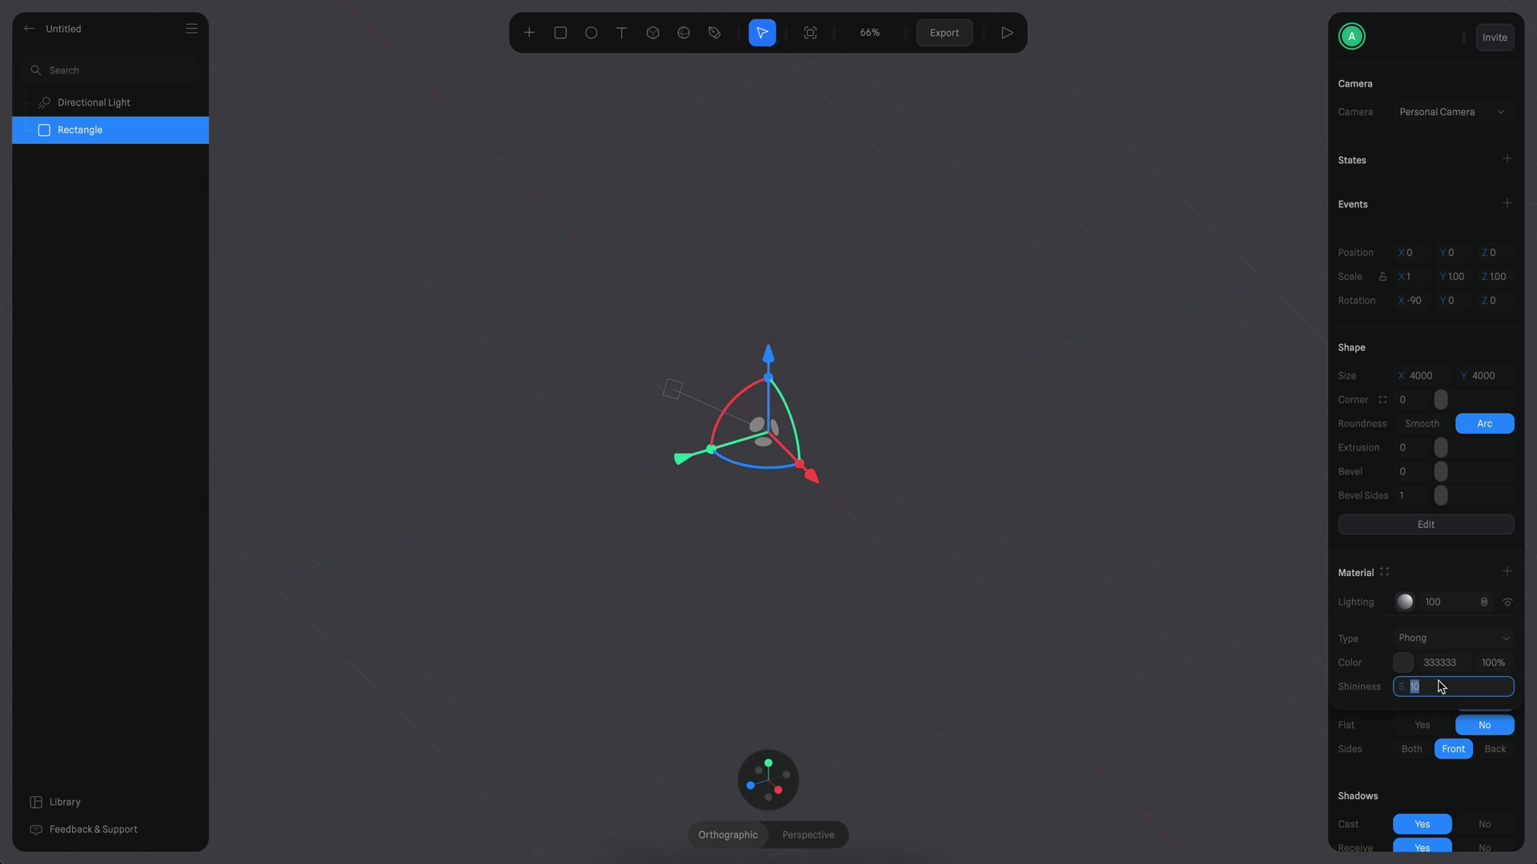
text(0)
key(Return)
super+scroll(864, 492, down, 5)
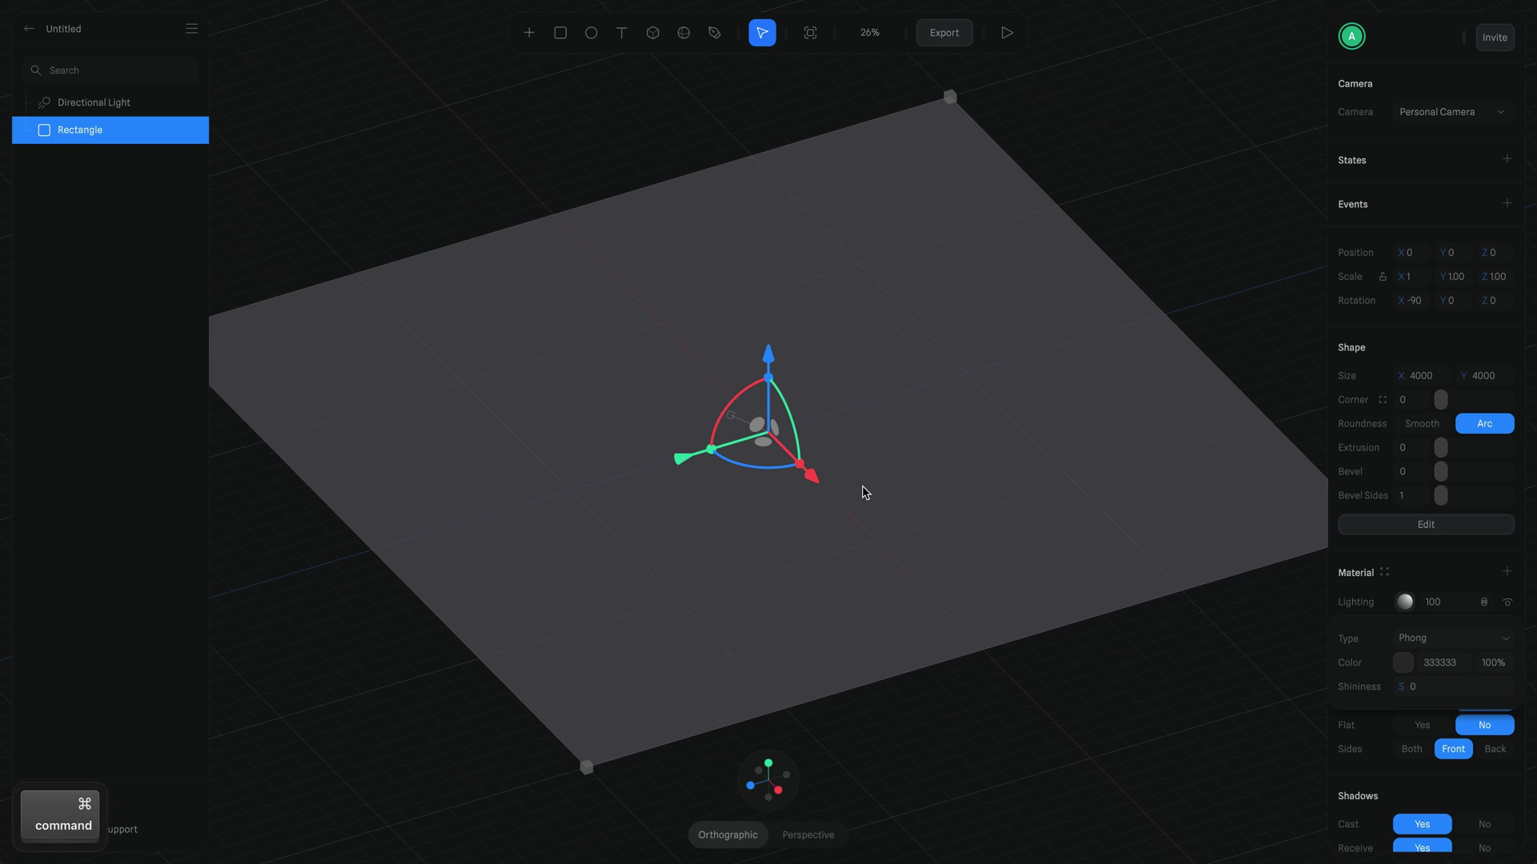
click(1230, 321)
Set the scene background to light grey and the rectangle colour to light grey A7A7A7
click(1404, 191)
drag(1370, 314, 1306, 268)
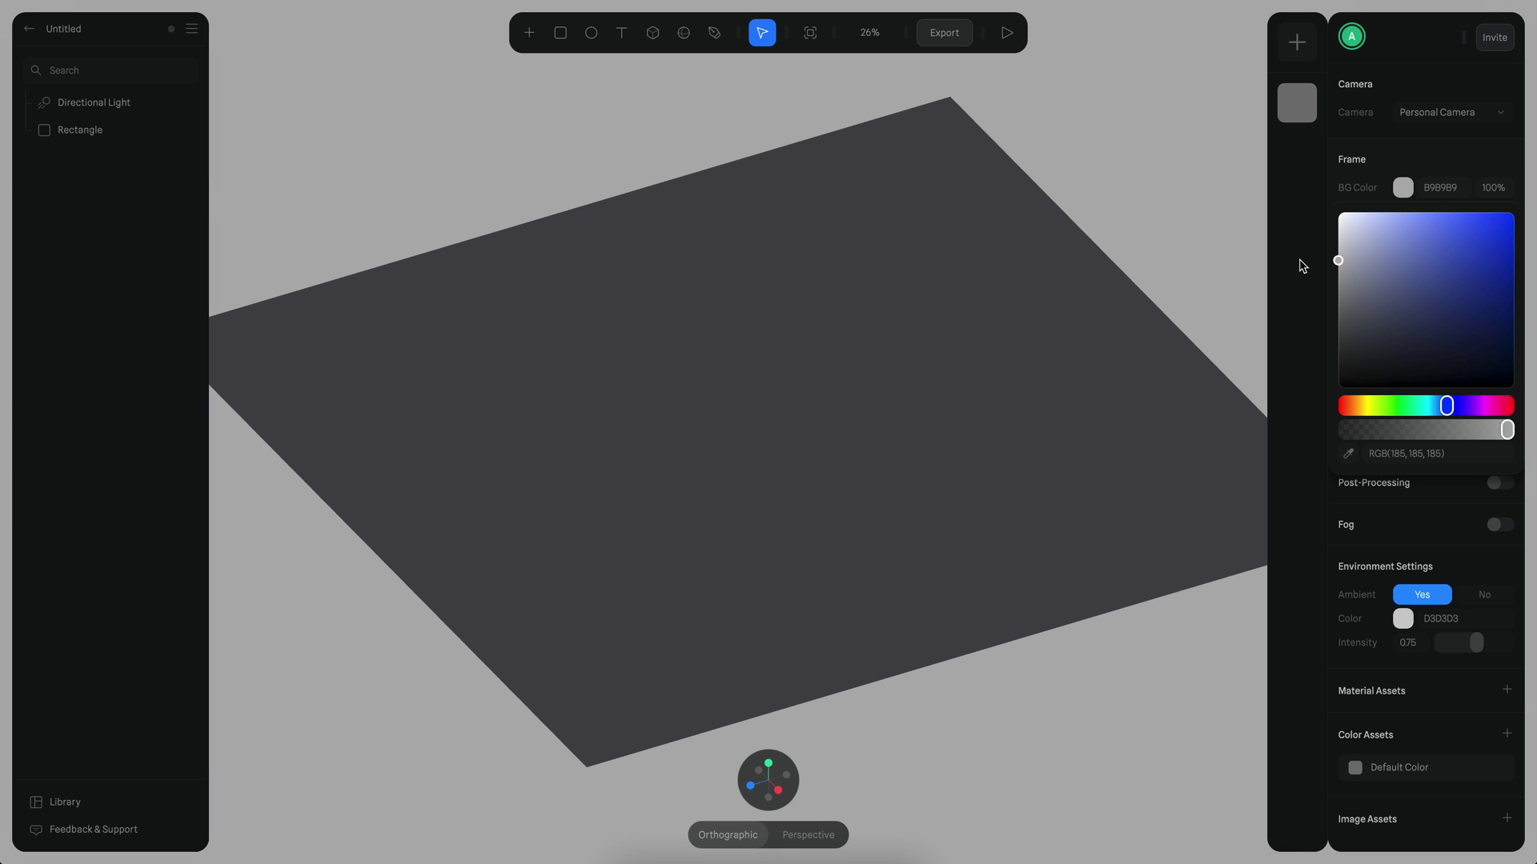
click(1098, 327)
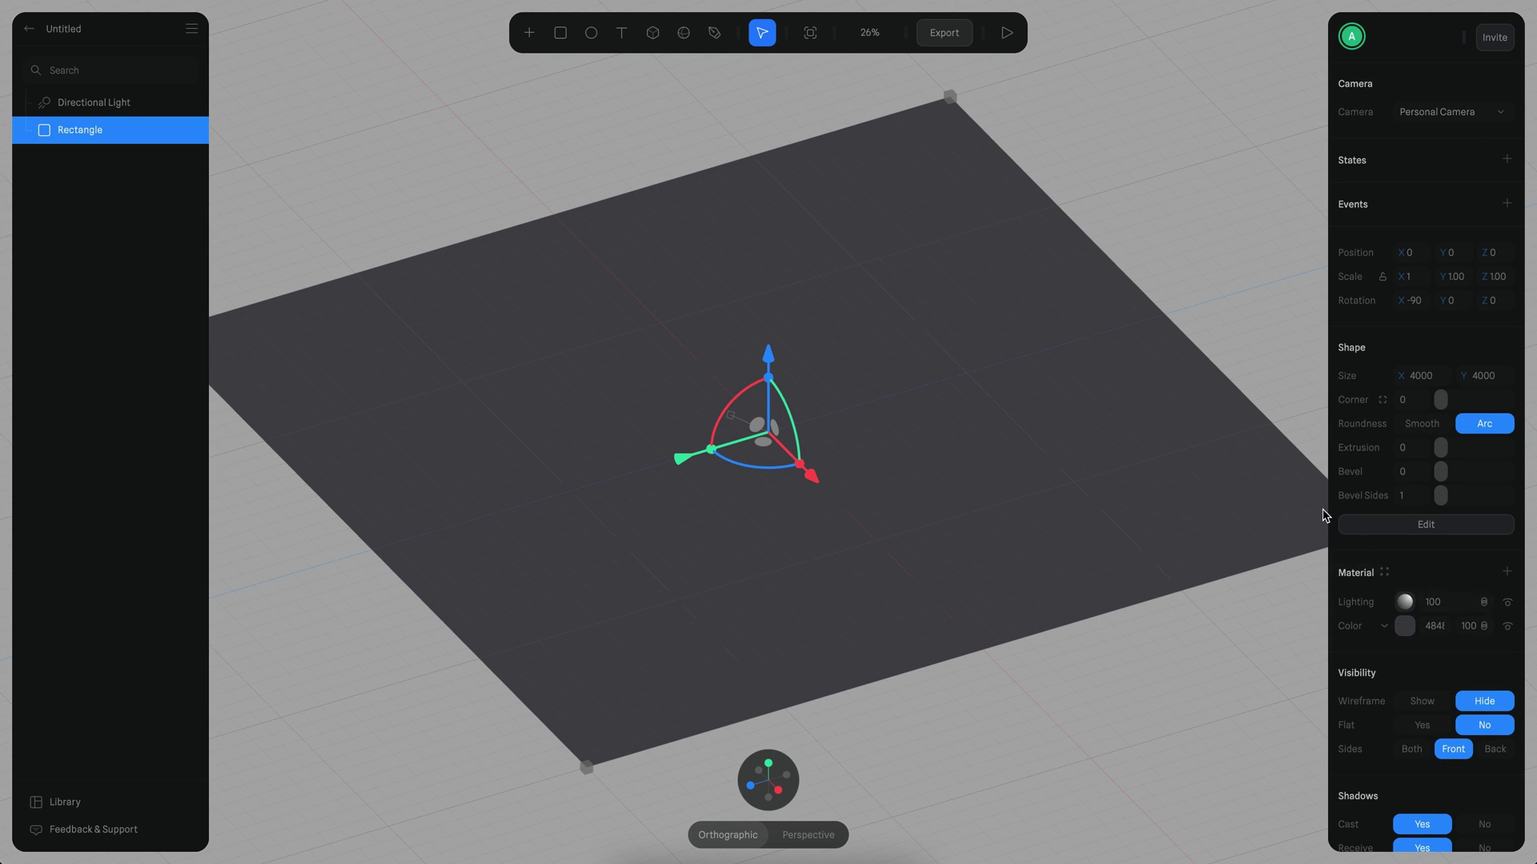
click(1407, 628)
drag(1359, 741, 1310, 711)
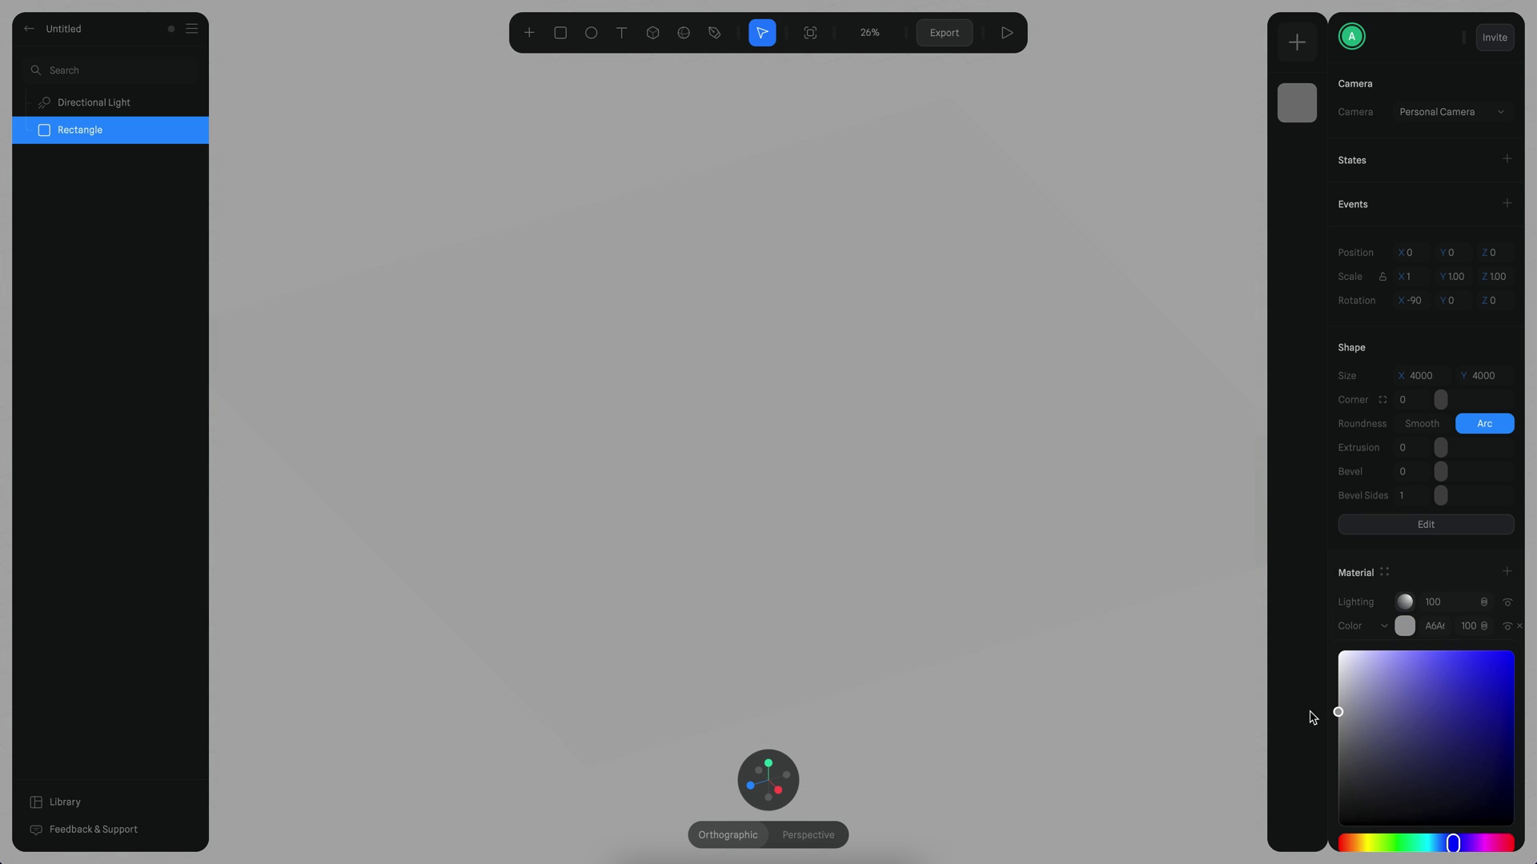
click(326, 243)
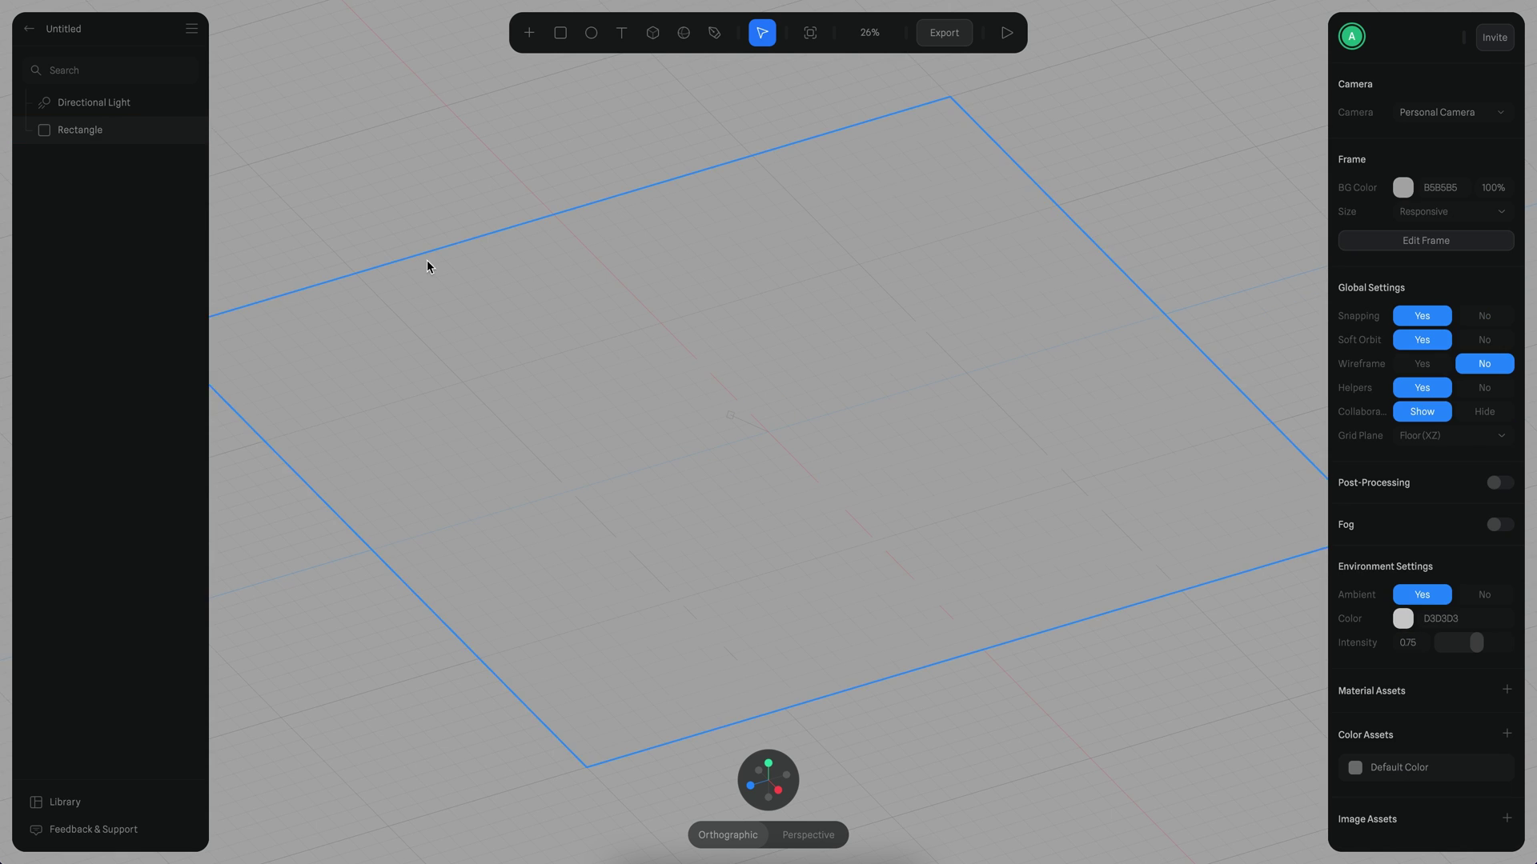
Rename the rectangle layer to 'Floor' and reset the camera with Option+R
double_click(86, 136)
text(Floor)
key(Return)
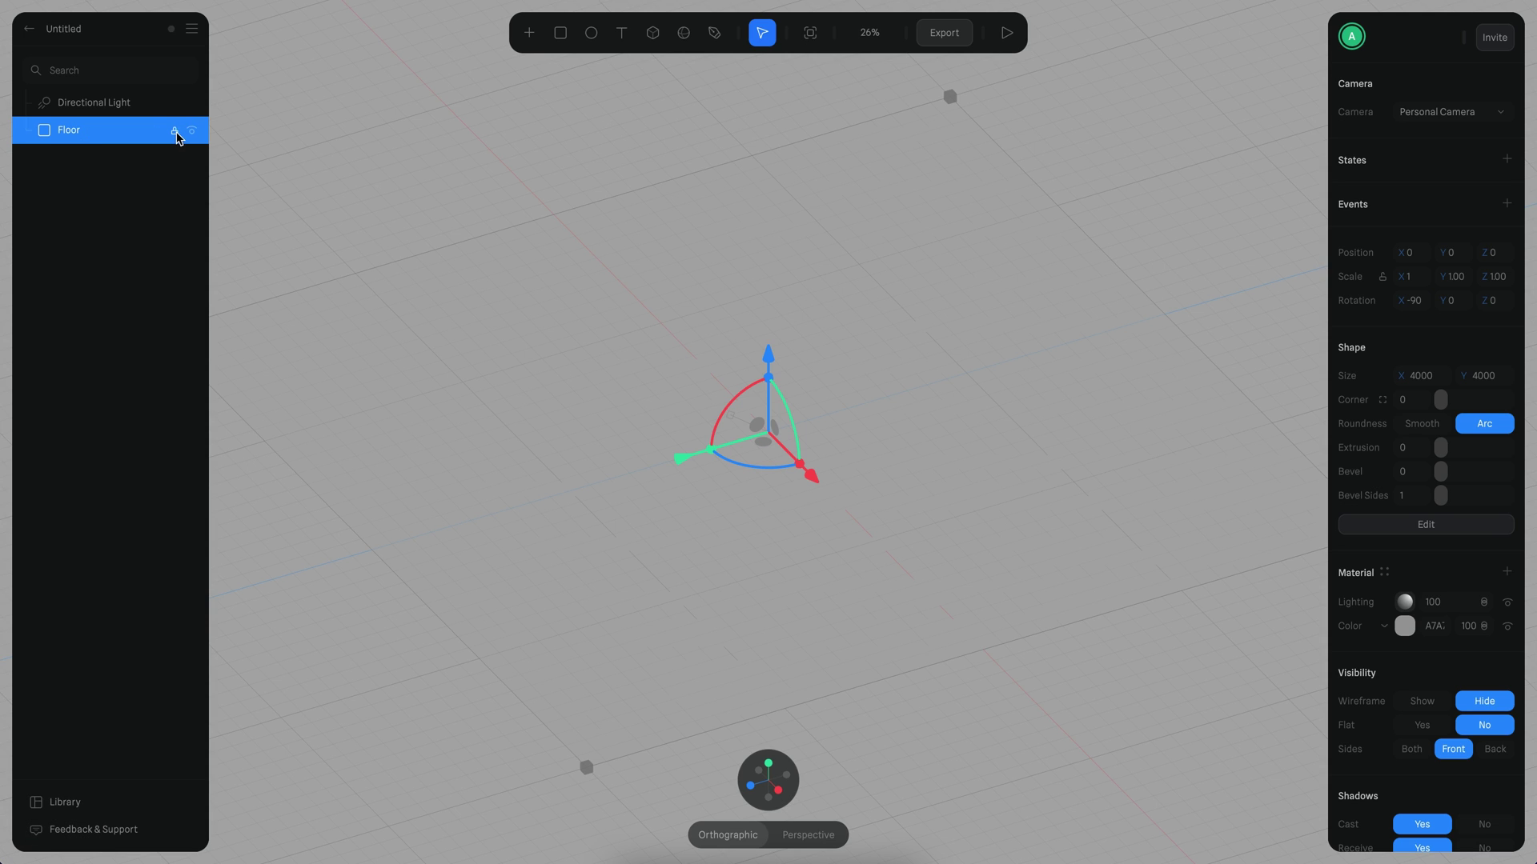
click(1245, 237)
key(alt+r)
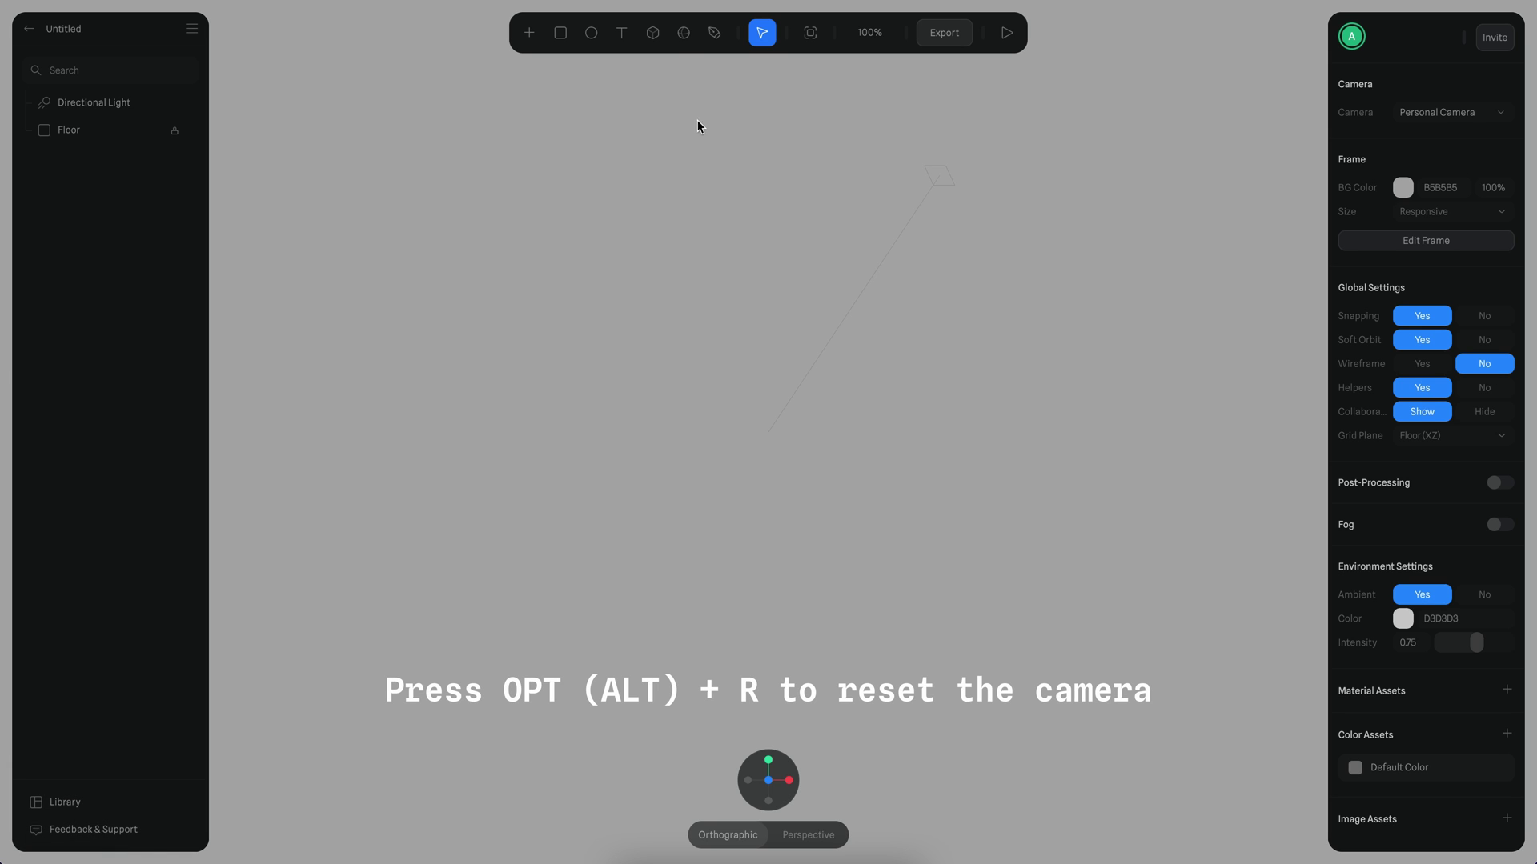
Draw a cube sized 200 × 100 × 200
shift+drag(595, 177, 923, 506)
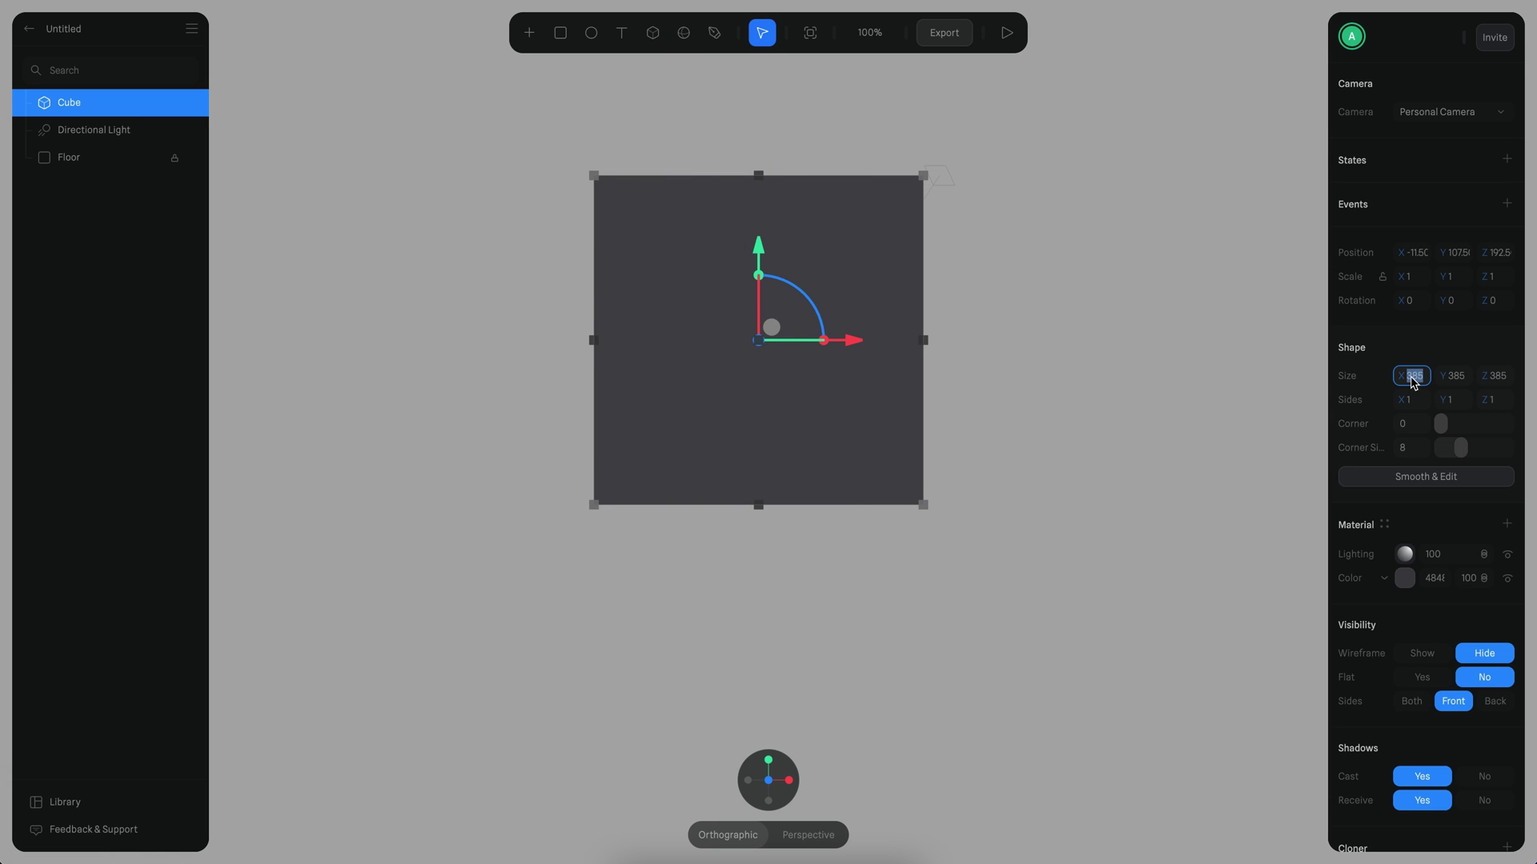
text(200)
key(Tab)
text(10)
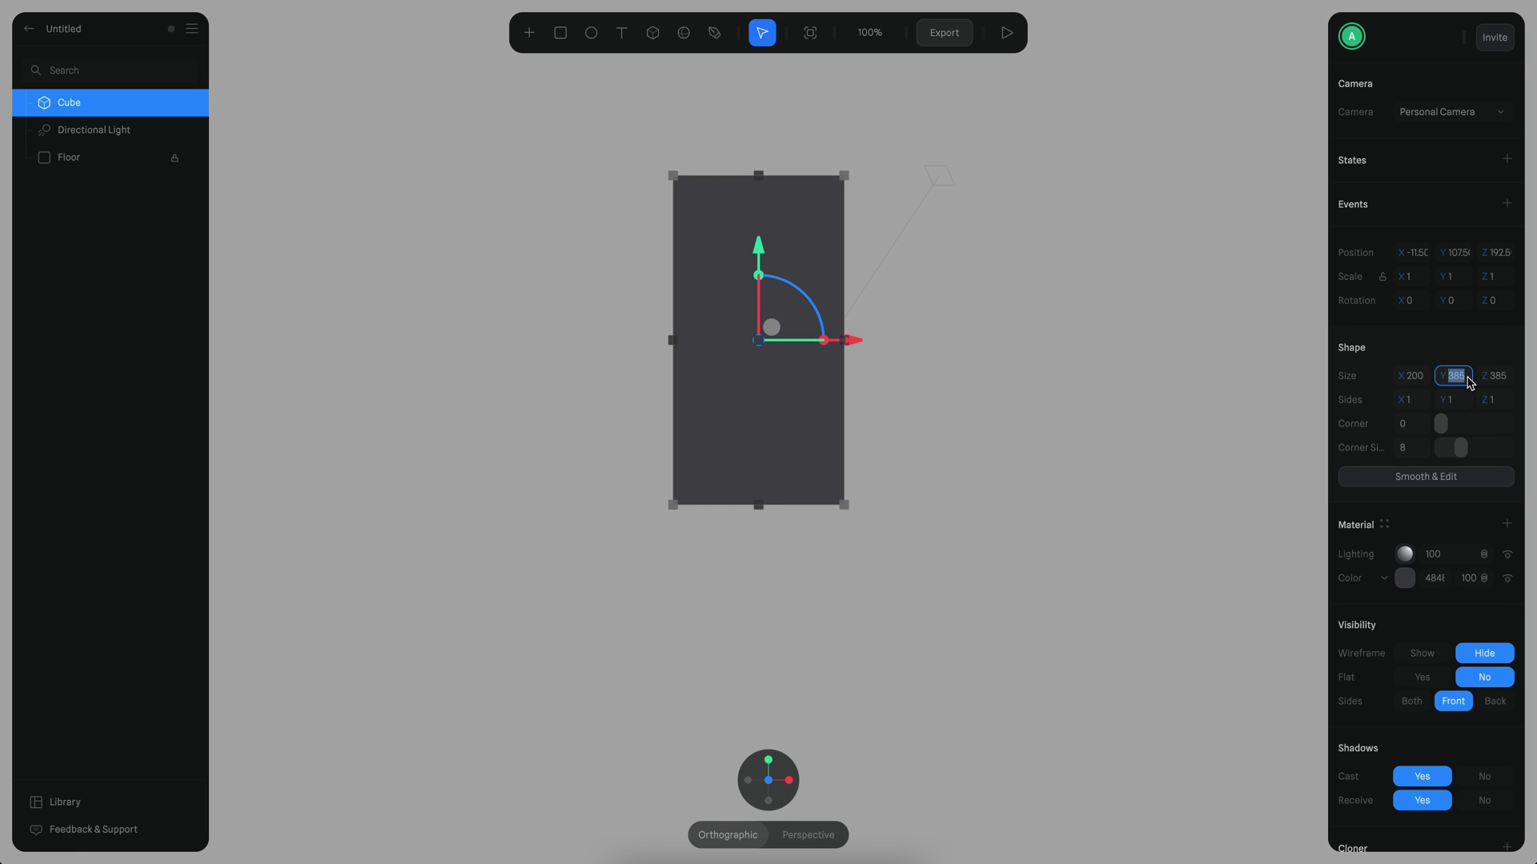
text(0)
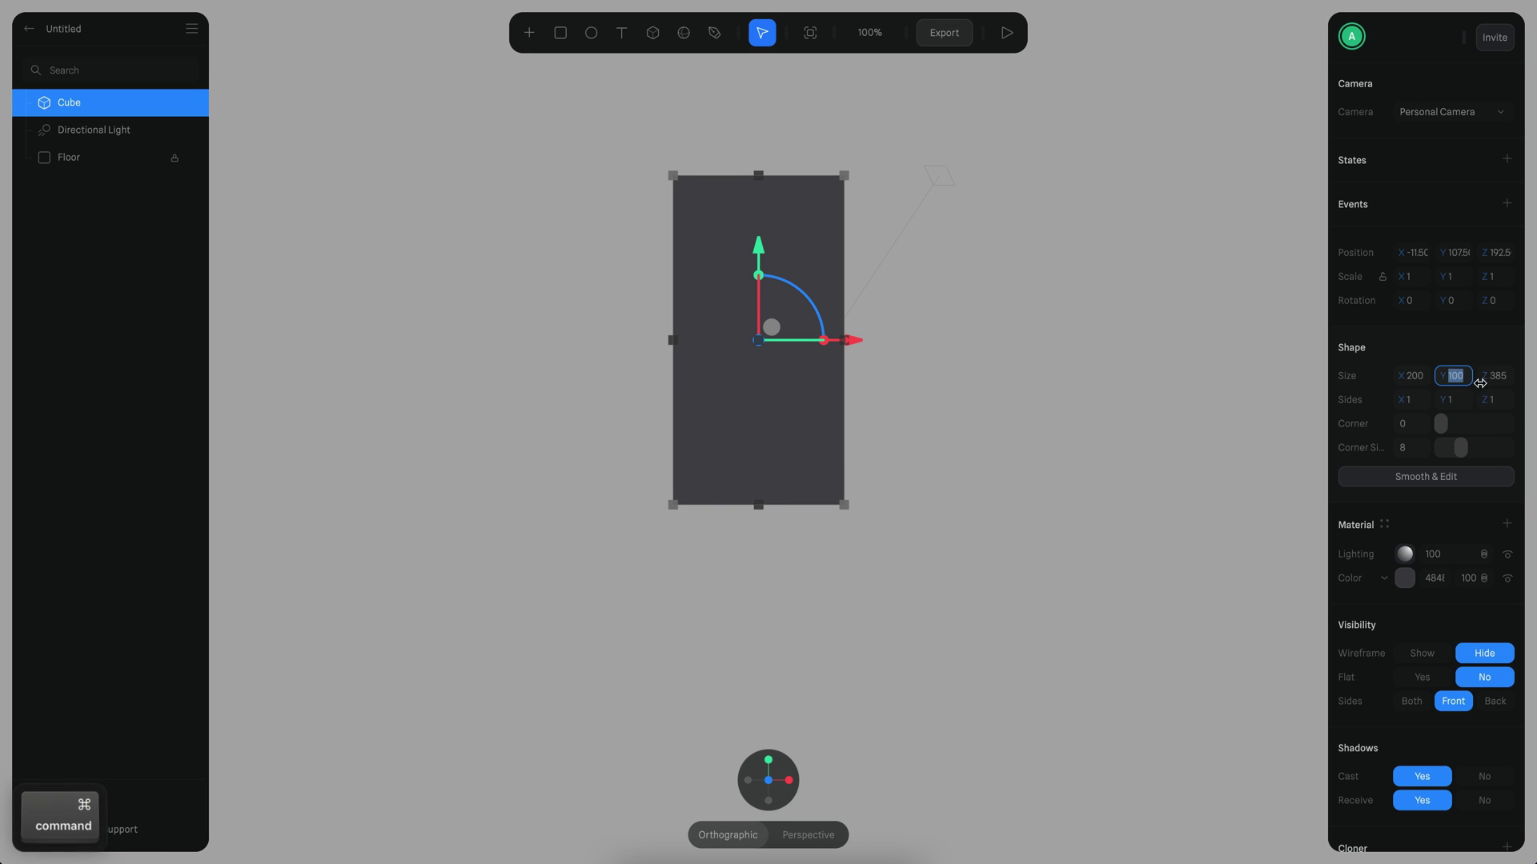
key(Tab)
text(200)
key(Return)
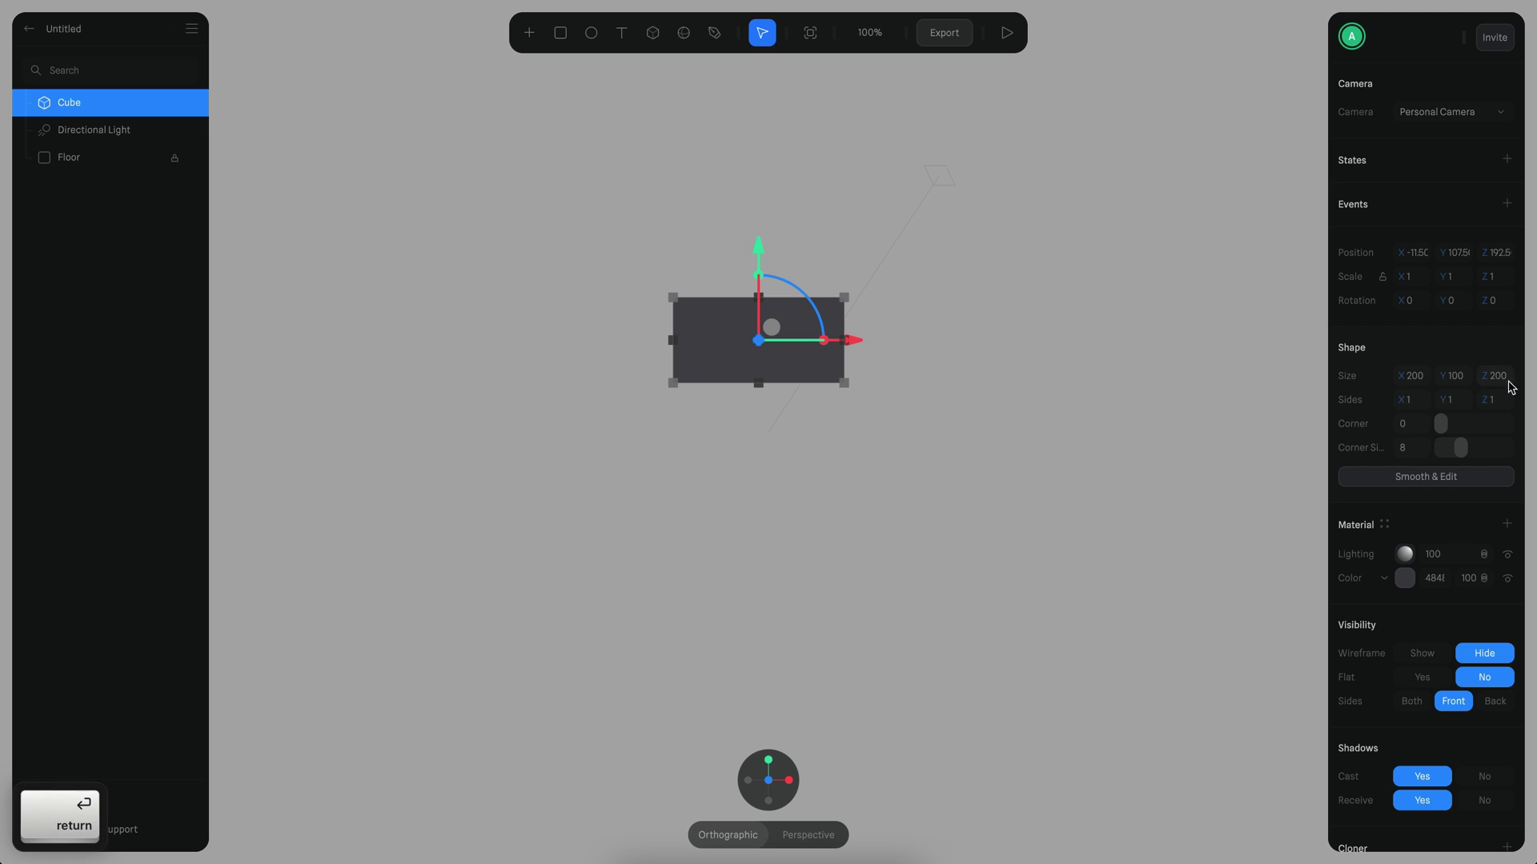
Position the cube at X 0, Y 50, Z 0 so it rests on the floor
click(1414, 252)
text(0)
key(Tab)
text(0)
key(Tab)
text(0)
key(Return)
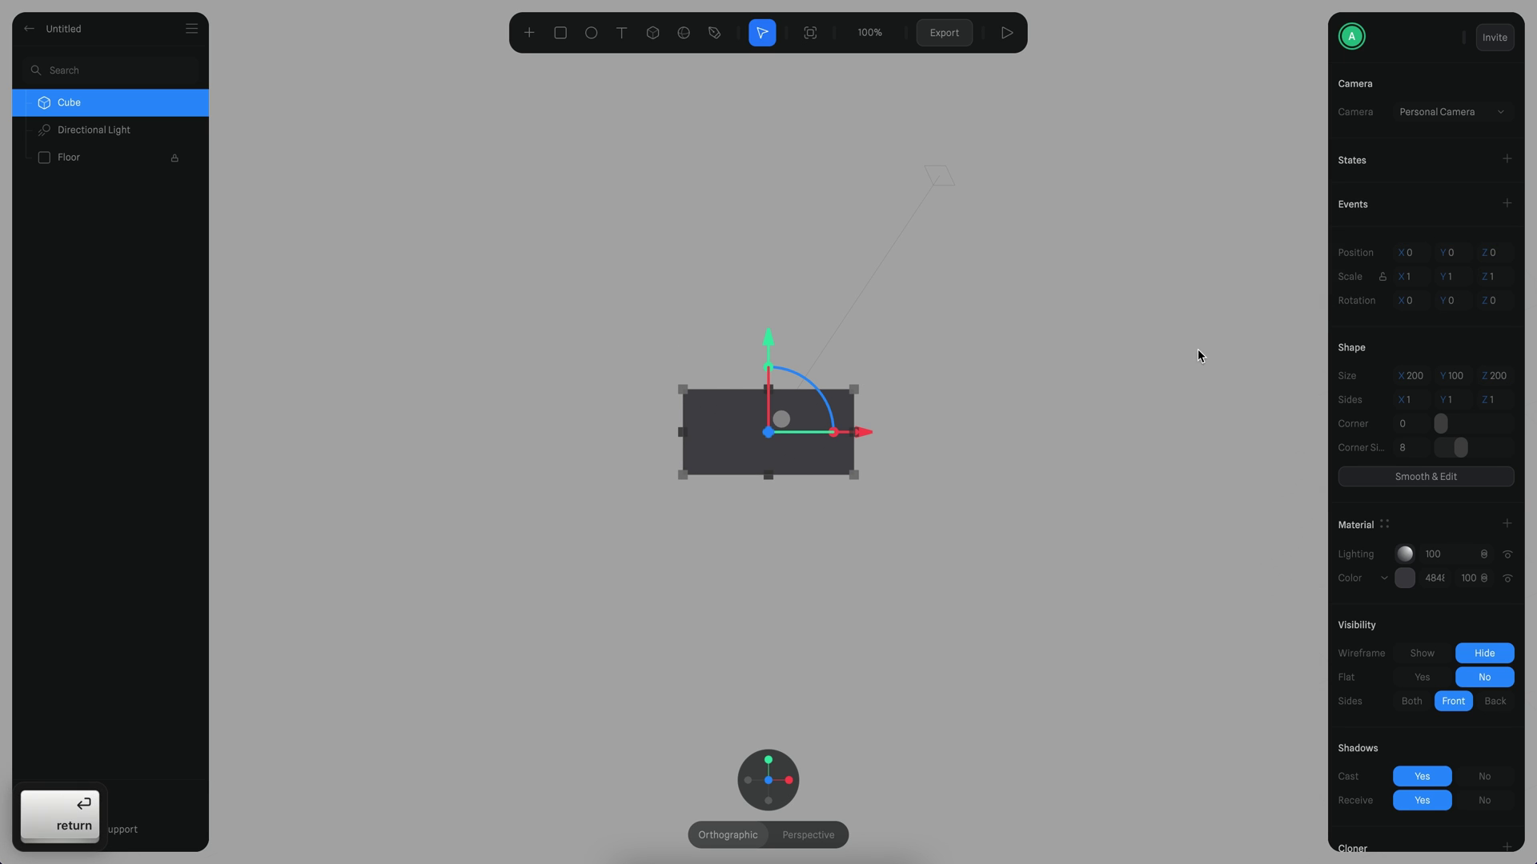
key(super+0)
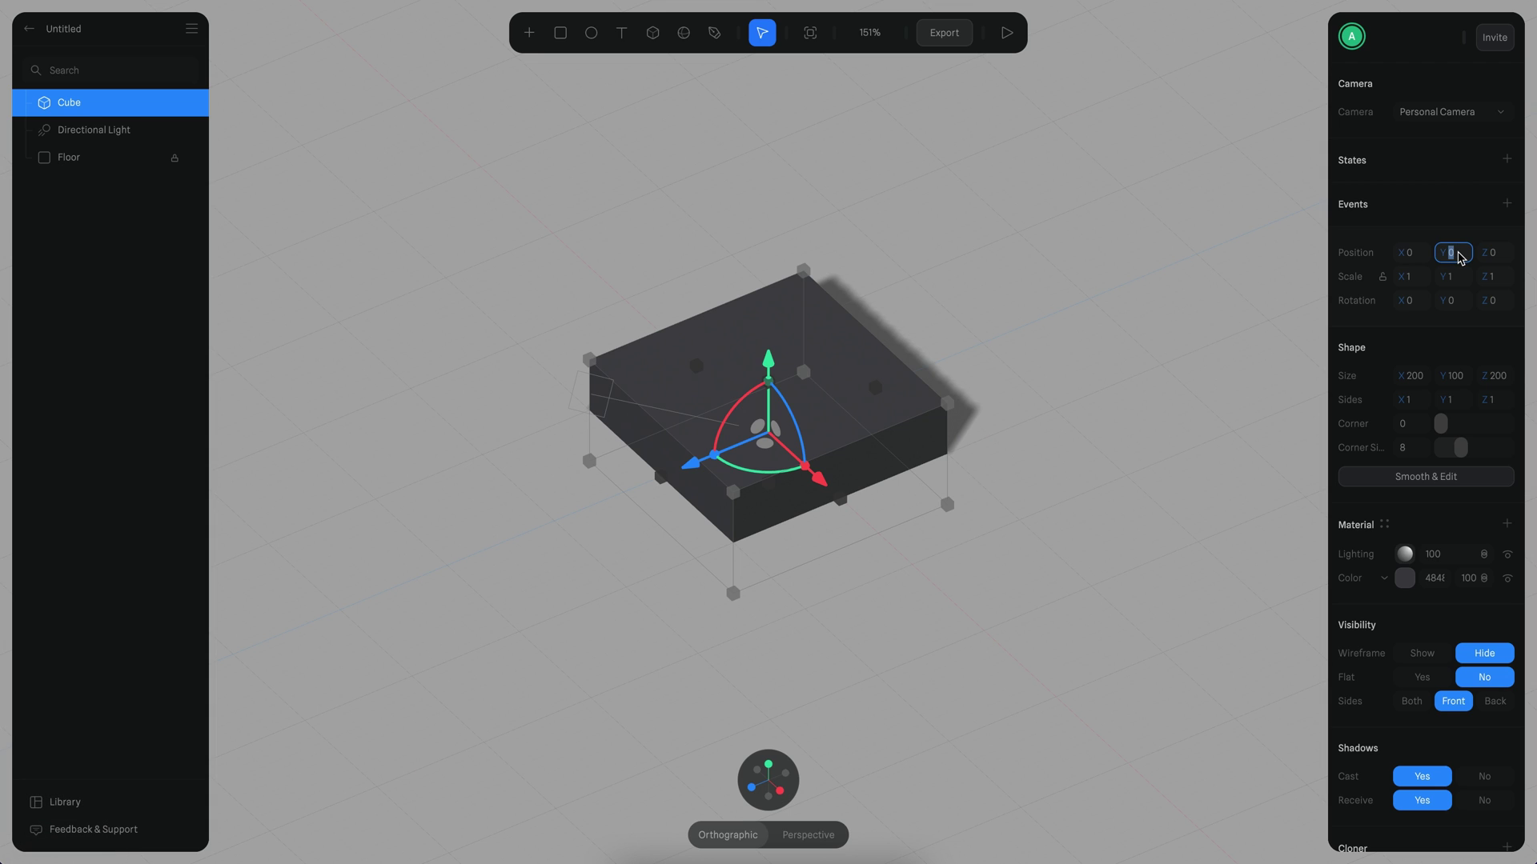
text(50)
key(Return)
Round the cube's corners to 32
super+scroll(996, 397, down, 3)
key(alt)
click(1428, 424)
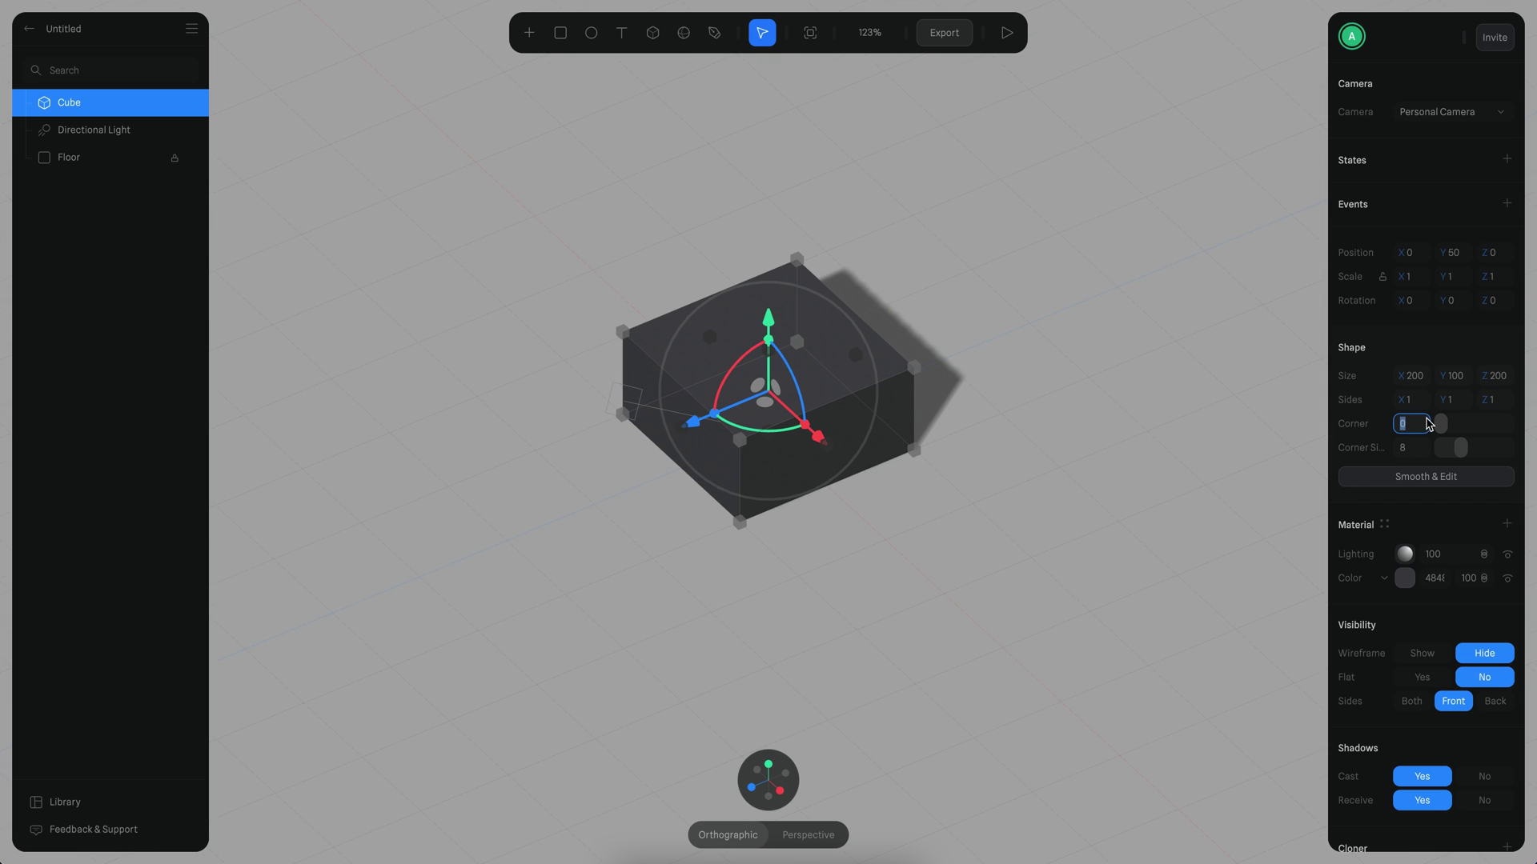
text(32)
key(Return)
super+scroll(1074, 573, down, 3)
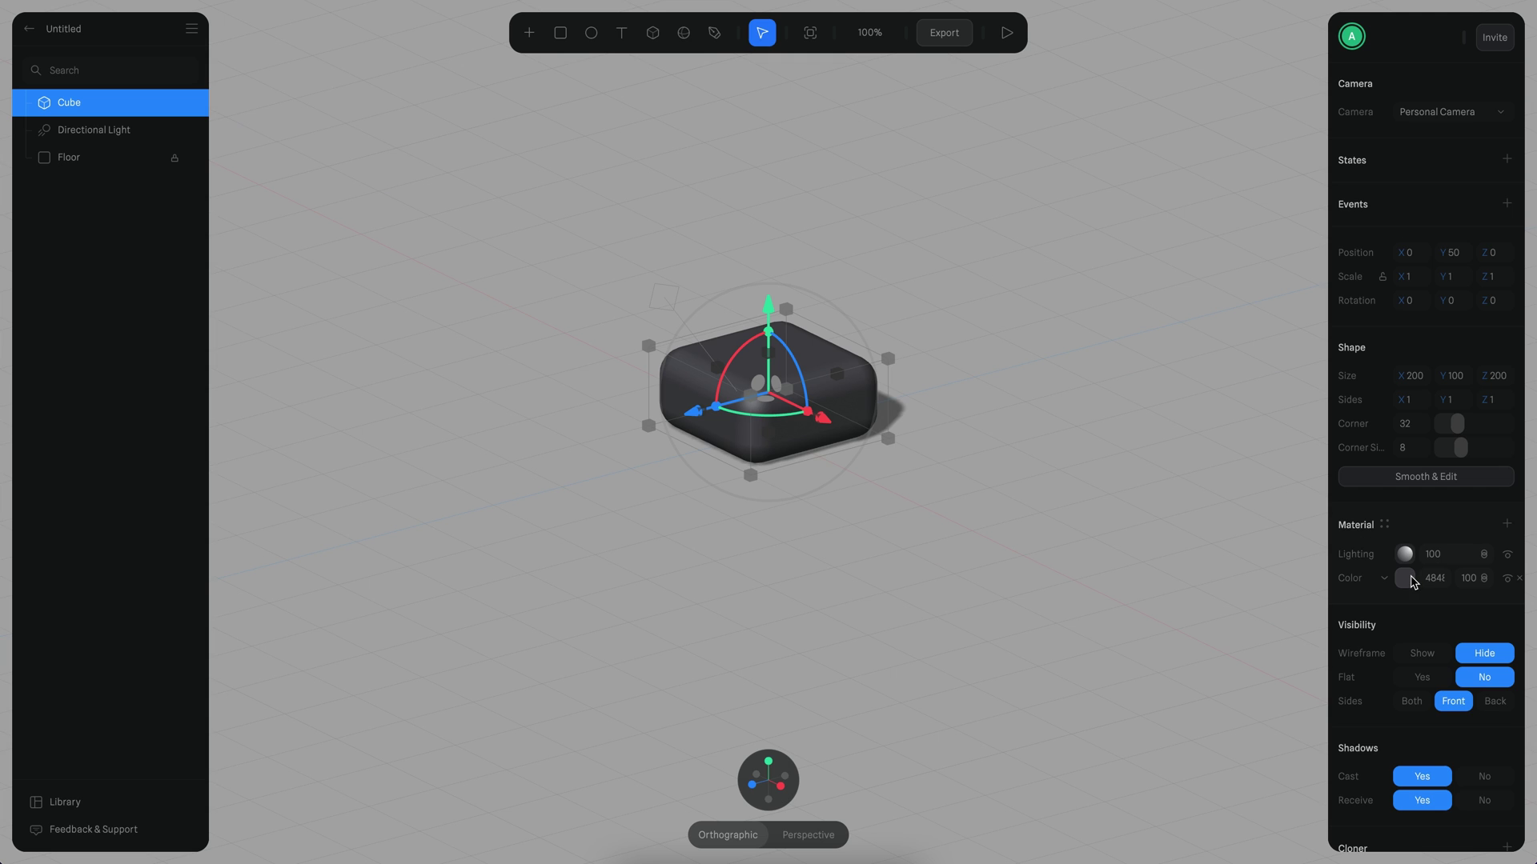
Duplicate the cube twice, sliding each copy back along the Z axis into a row
alt+drag(990, 435, 985, 470)
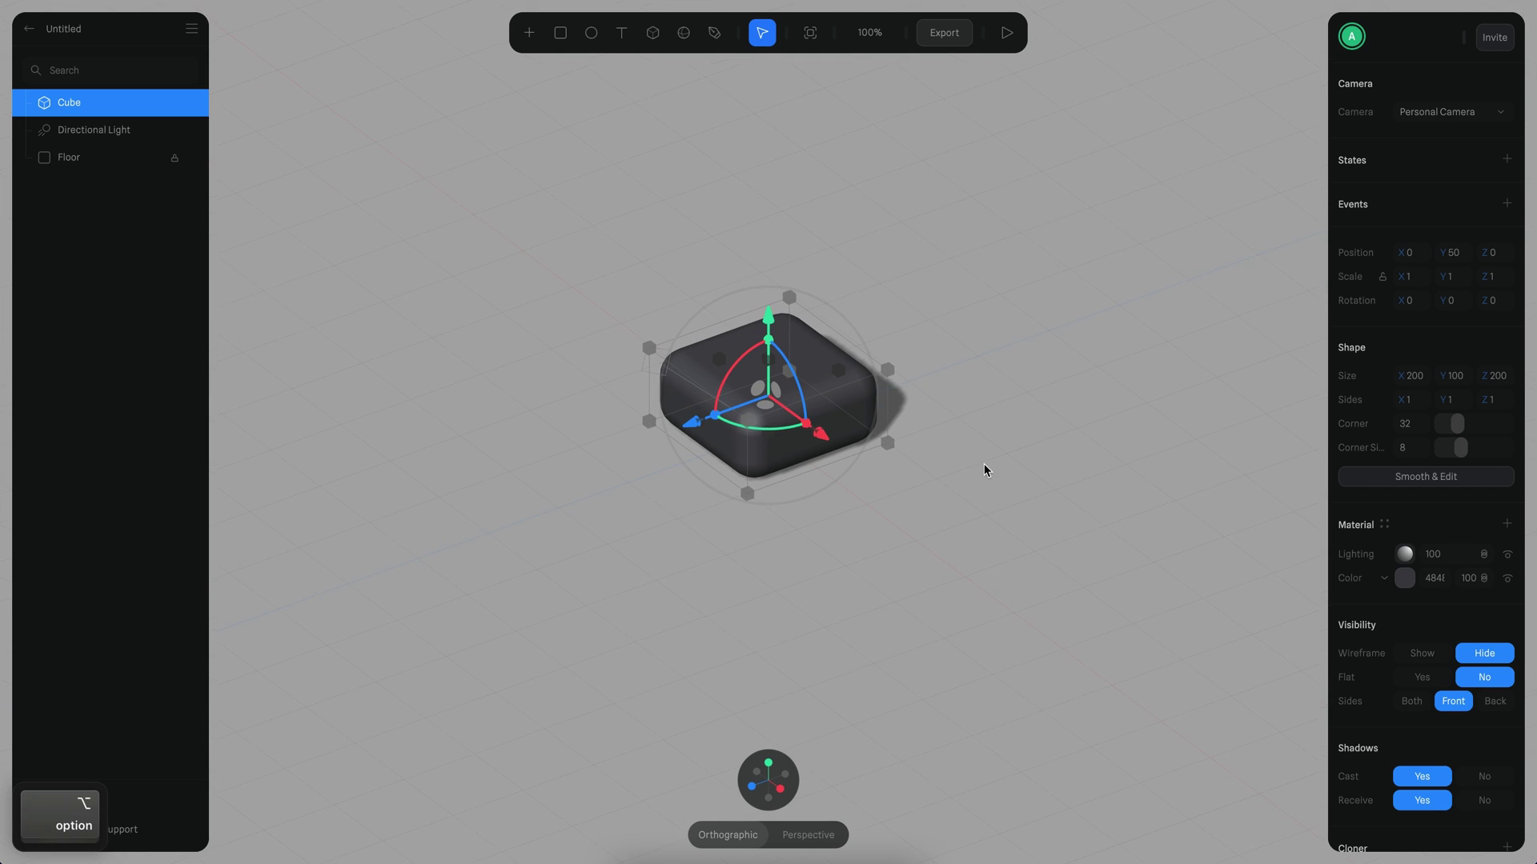
key(super+d)
drag(693, 439, 905, 368)
scroll(905, 368, right, 5)
key(super+d)
drag(793, 452, 975, 381)
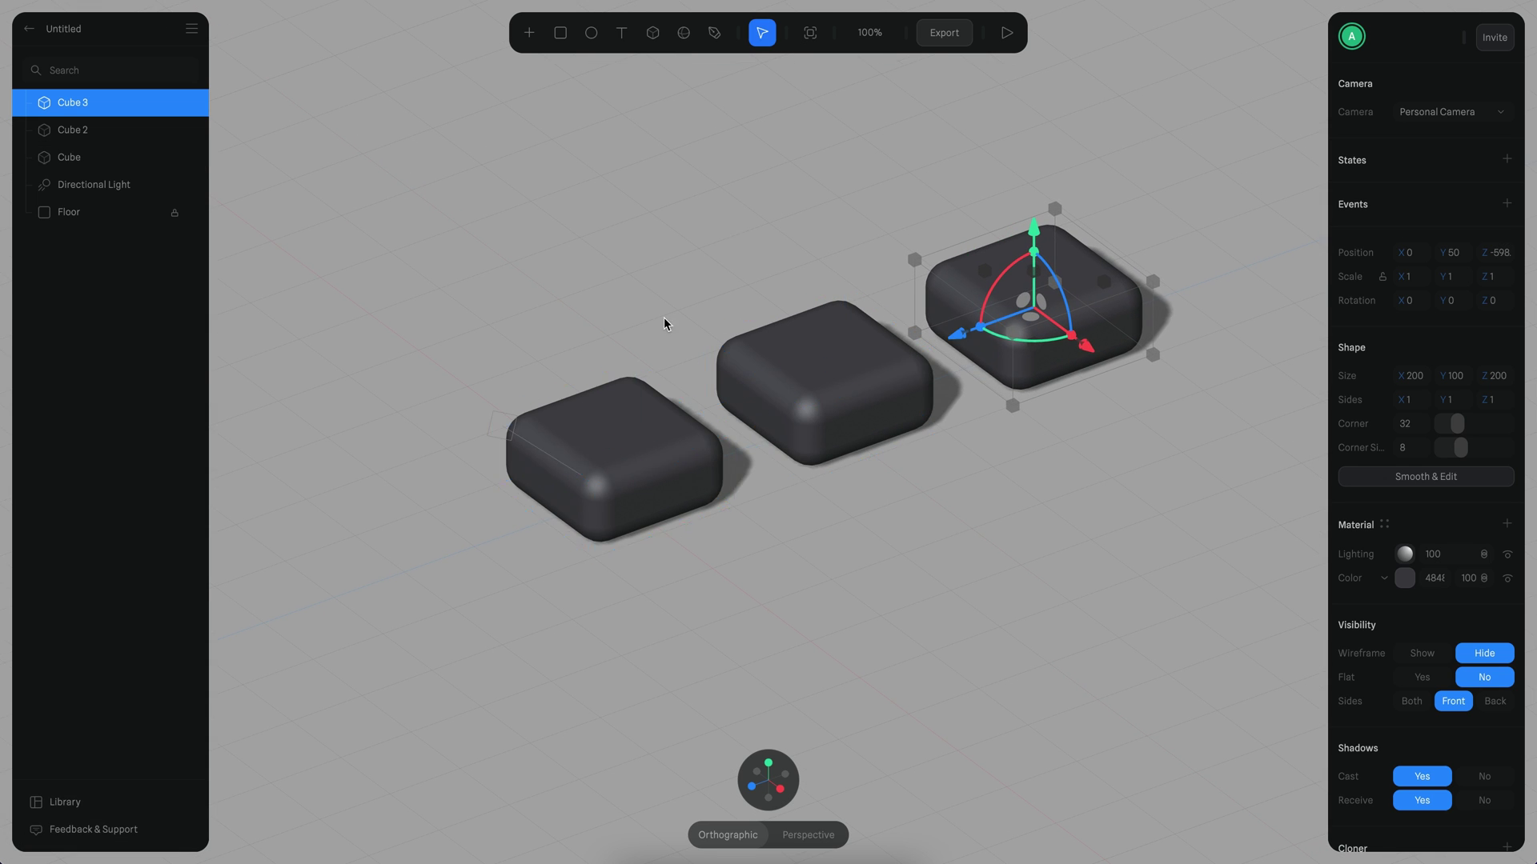
Select all three cubes and colour them deep magenta
shift+click(740, 417)
shift+click(626, 503)
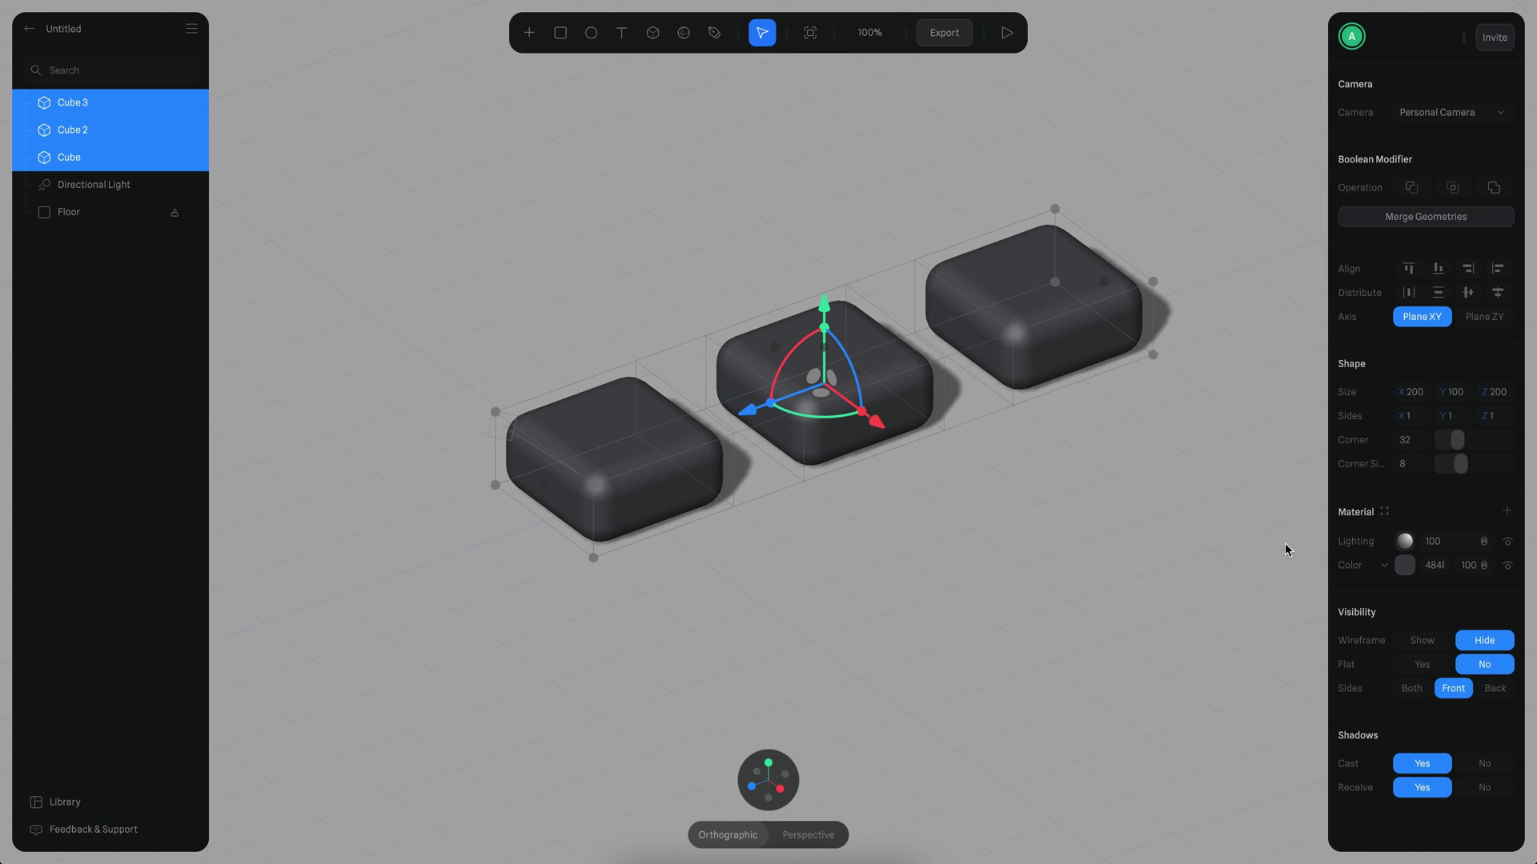
click(1406, 543)
click(1434, 625)
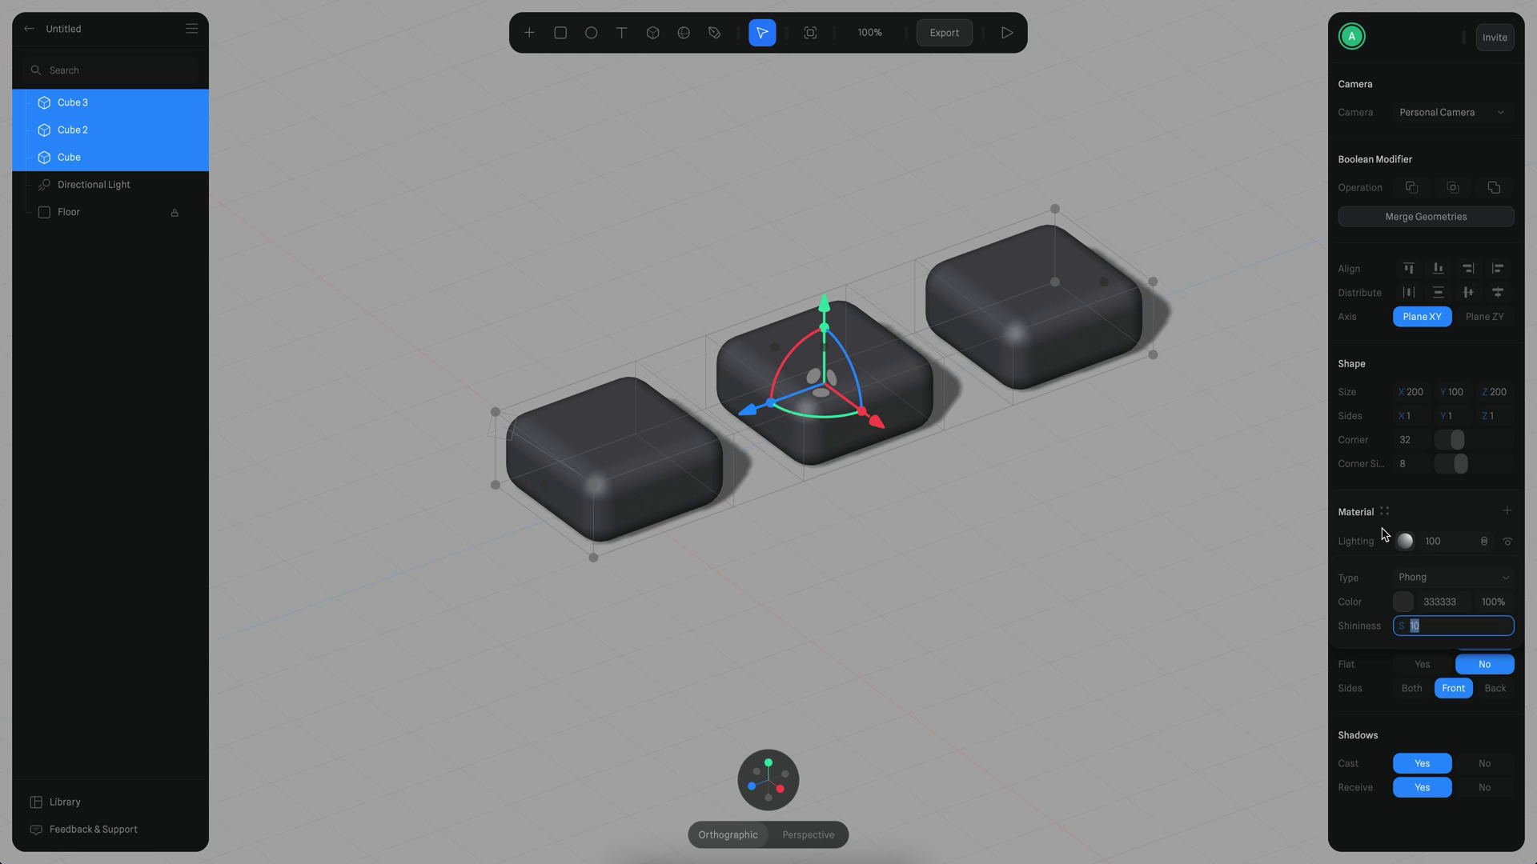
click(1407, 602)
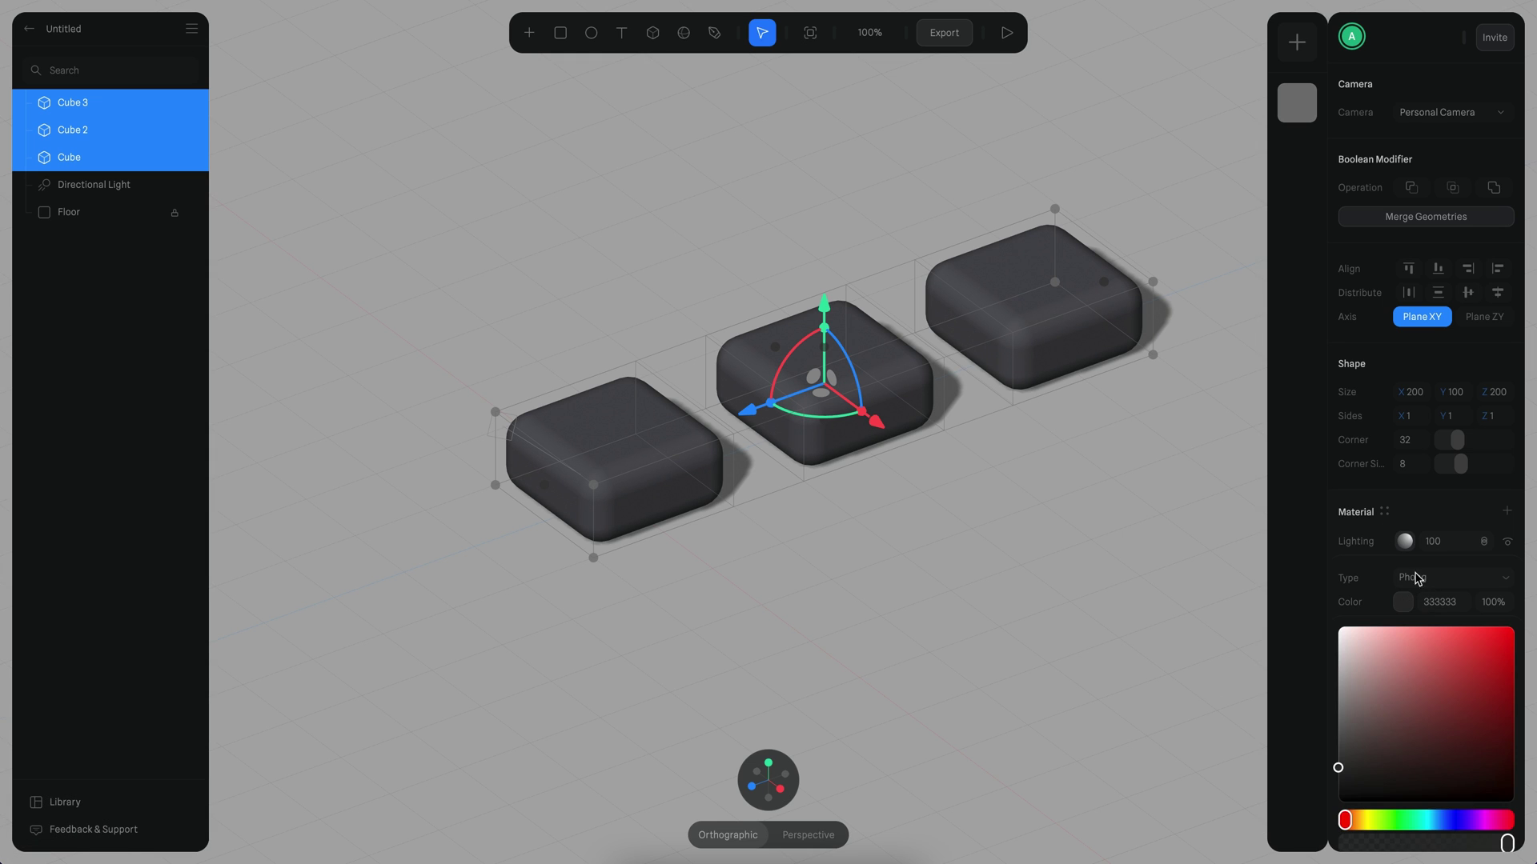
click(1407, 544)
click(1406, 565)
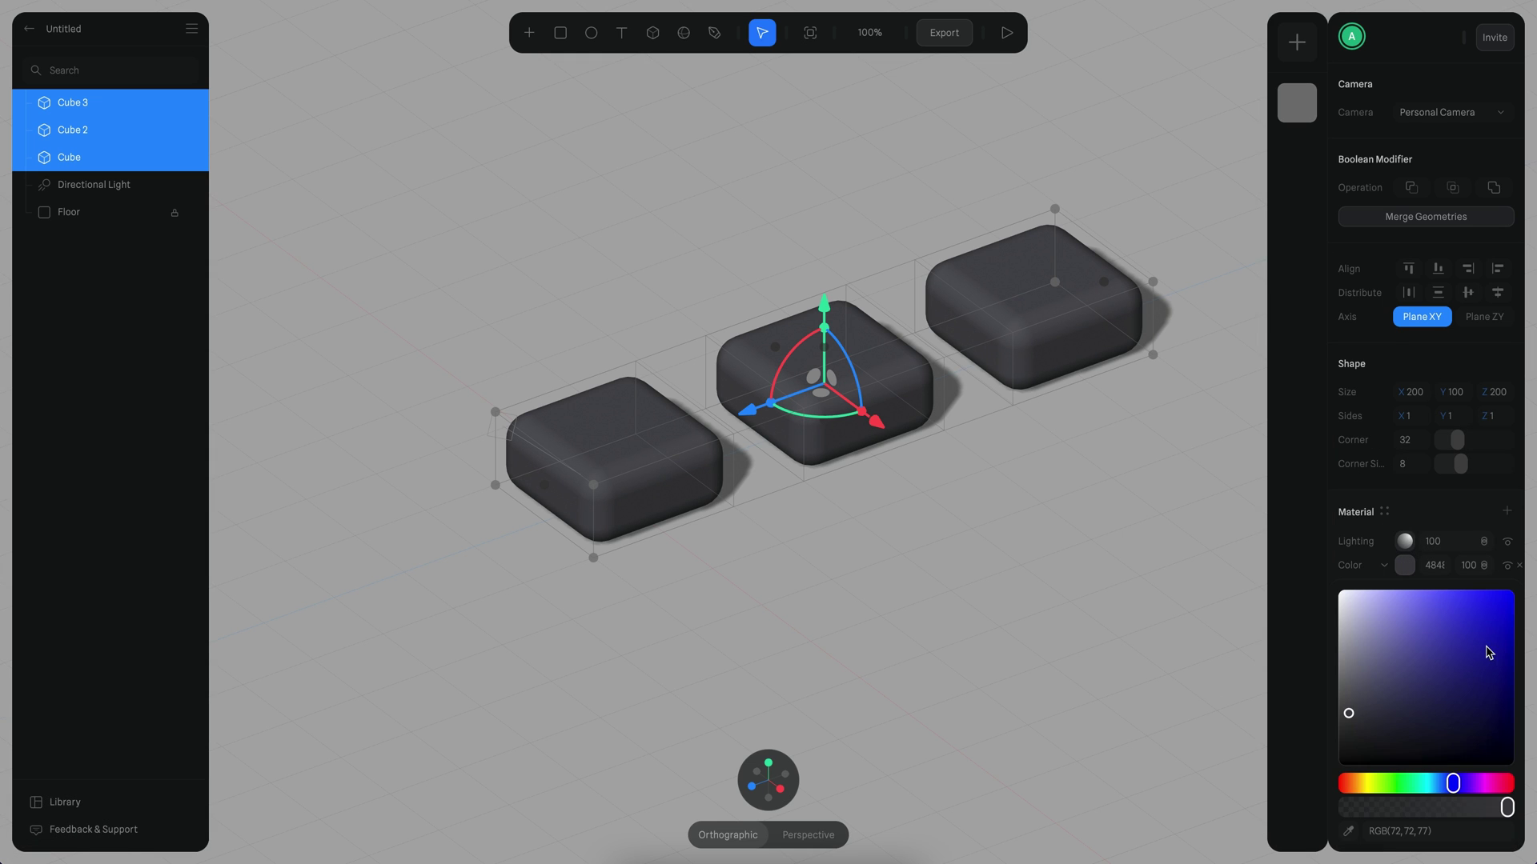
drag(1487, 781, 1495, 782)
drag(1481, 674, 1470, 573)
click(1475, 572)
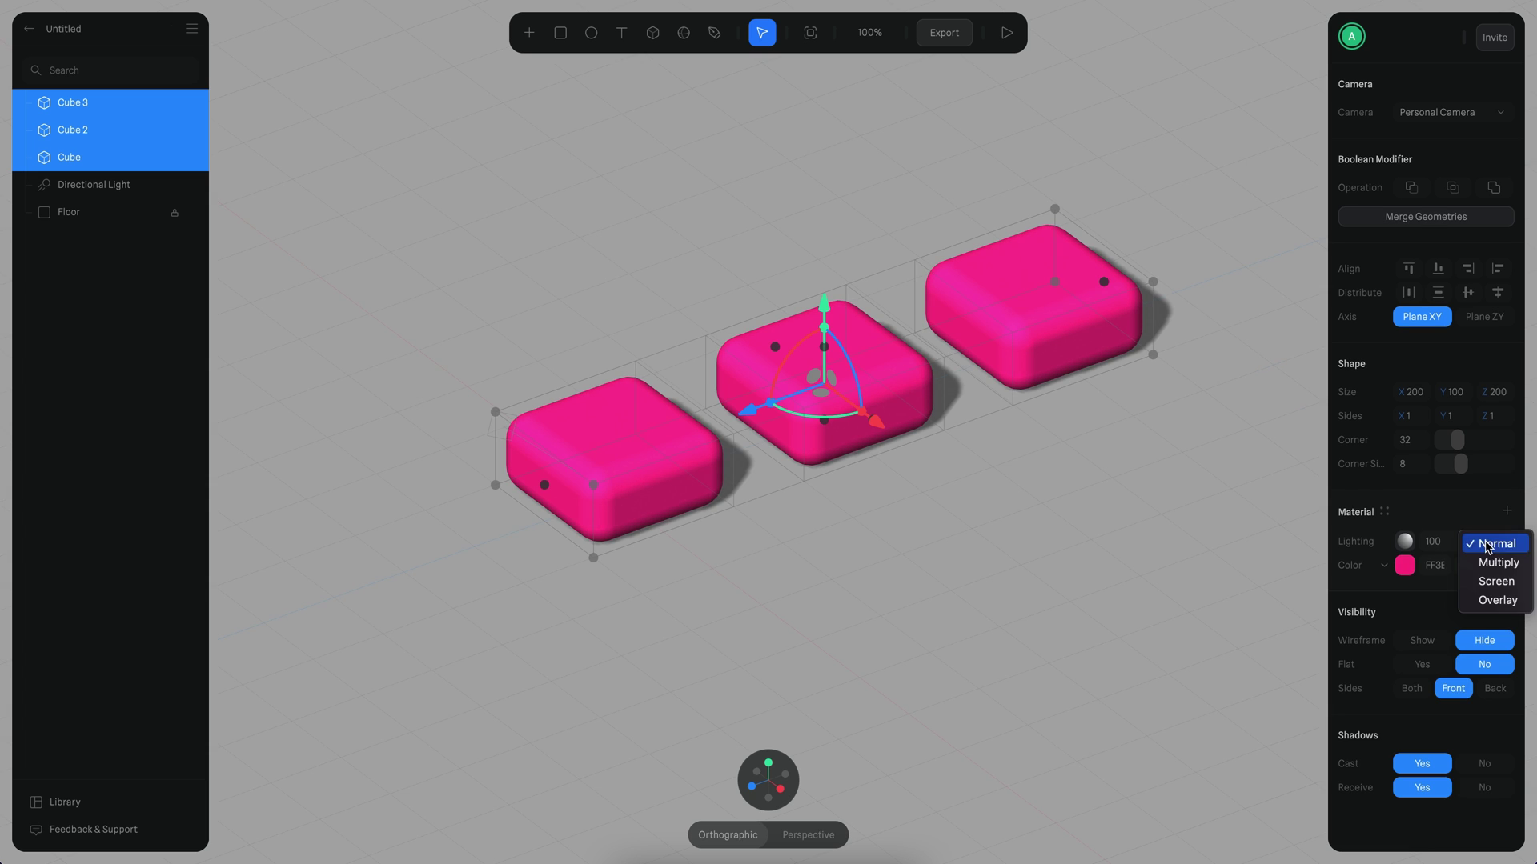
click(1470, 578)
click(1405, 565)
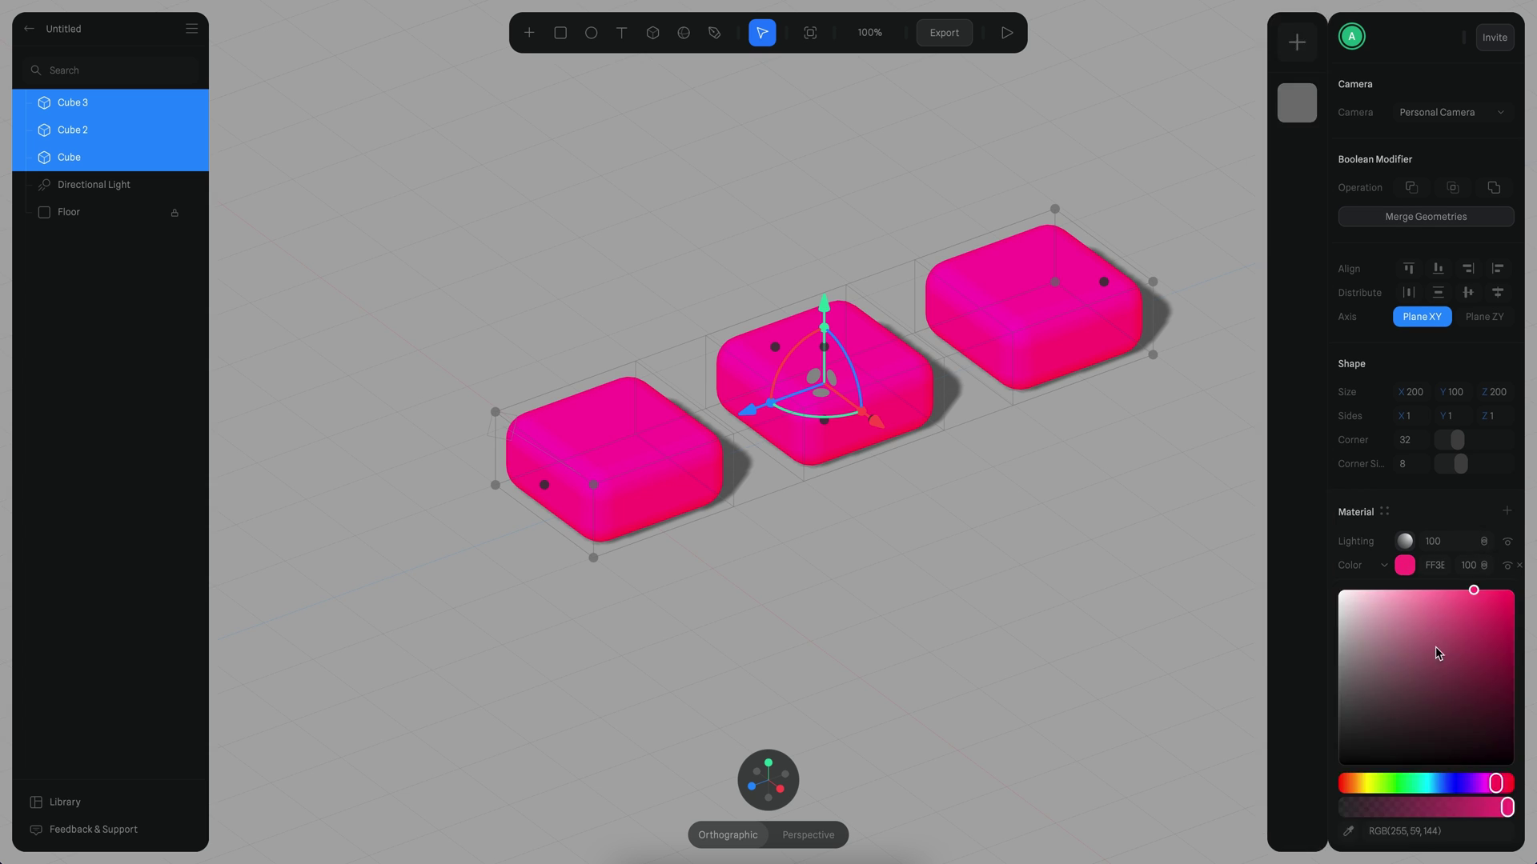
drag(1444, 673, 1435, 657)
Turn the middle cube purple
click(907, 558)
click(898, 372)
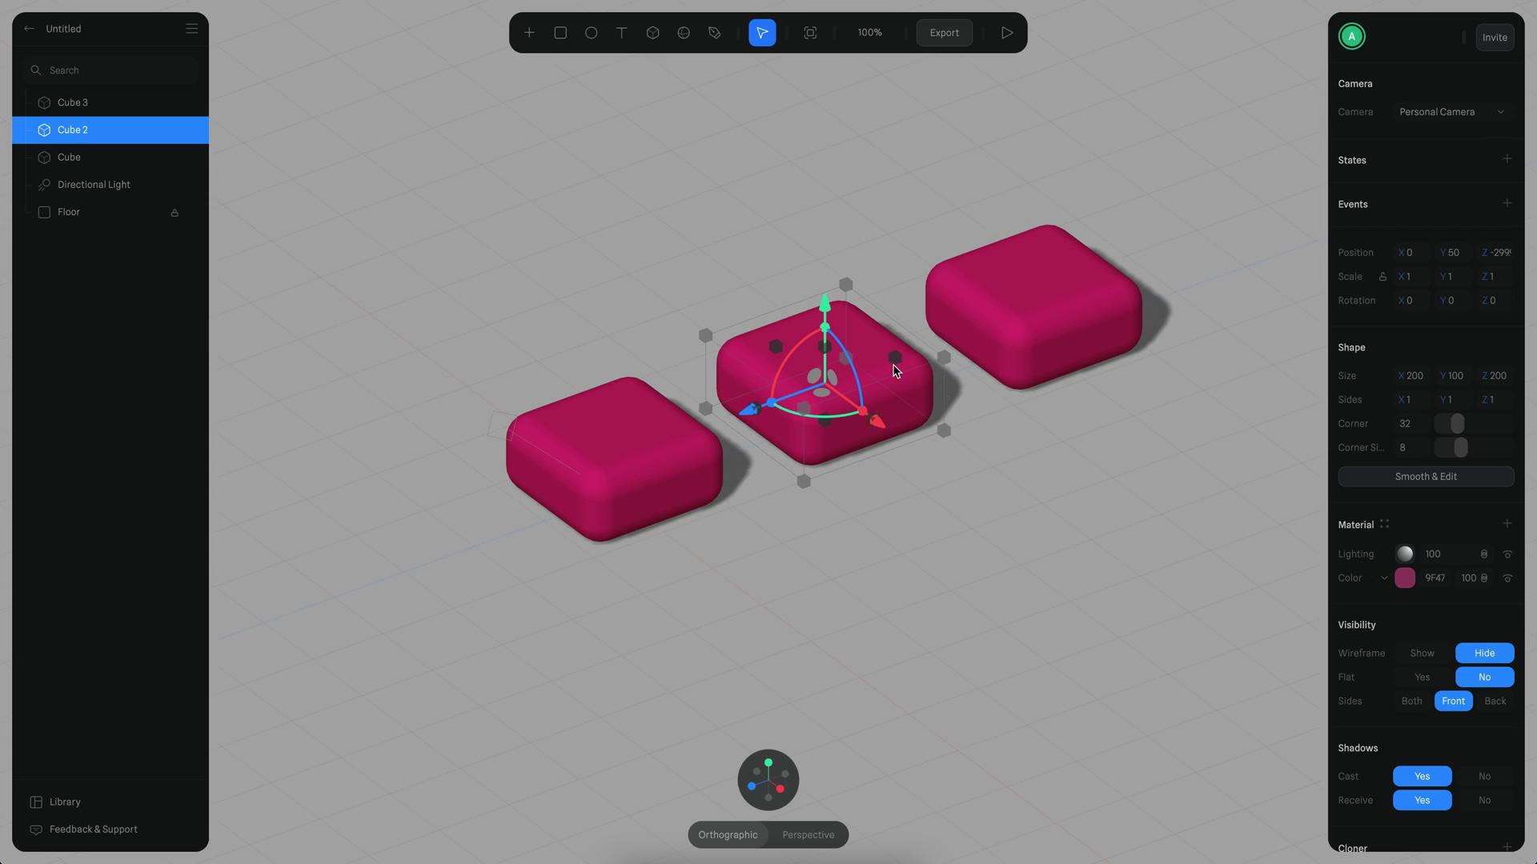
click(1405, 578)
drag(1484, 797, 1471, 796)
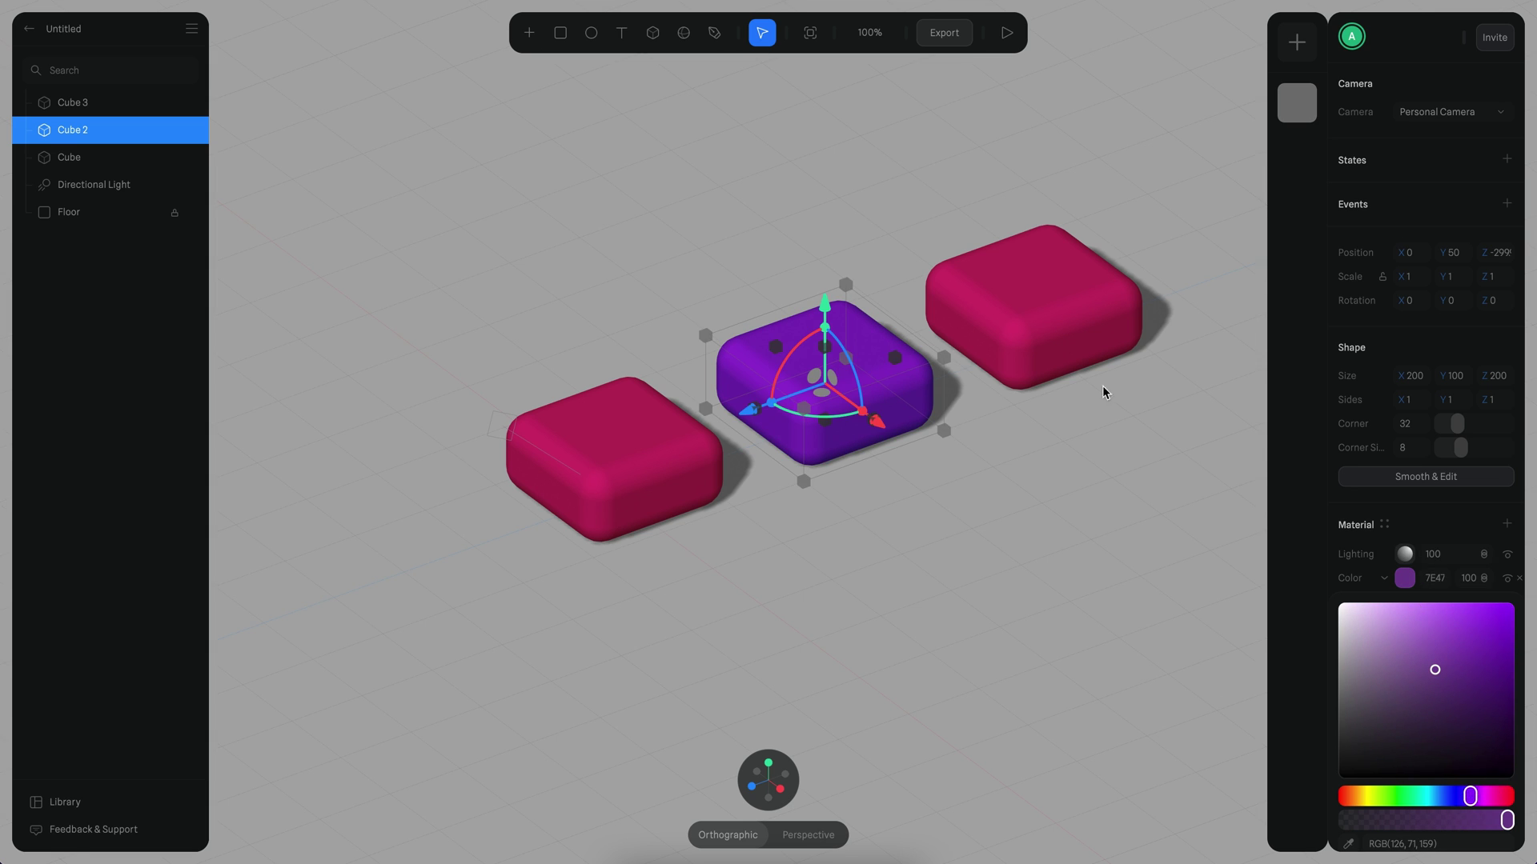
Recolour Cube 3 a darker deep blue-violet indigo
click(1097, 362)
click(1404, 578)
click(1464, 796)
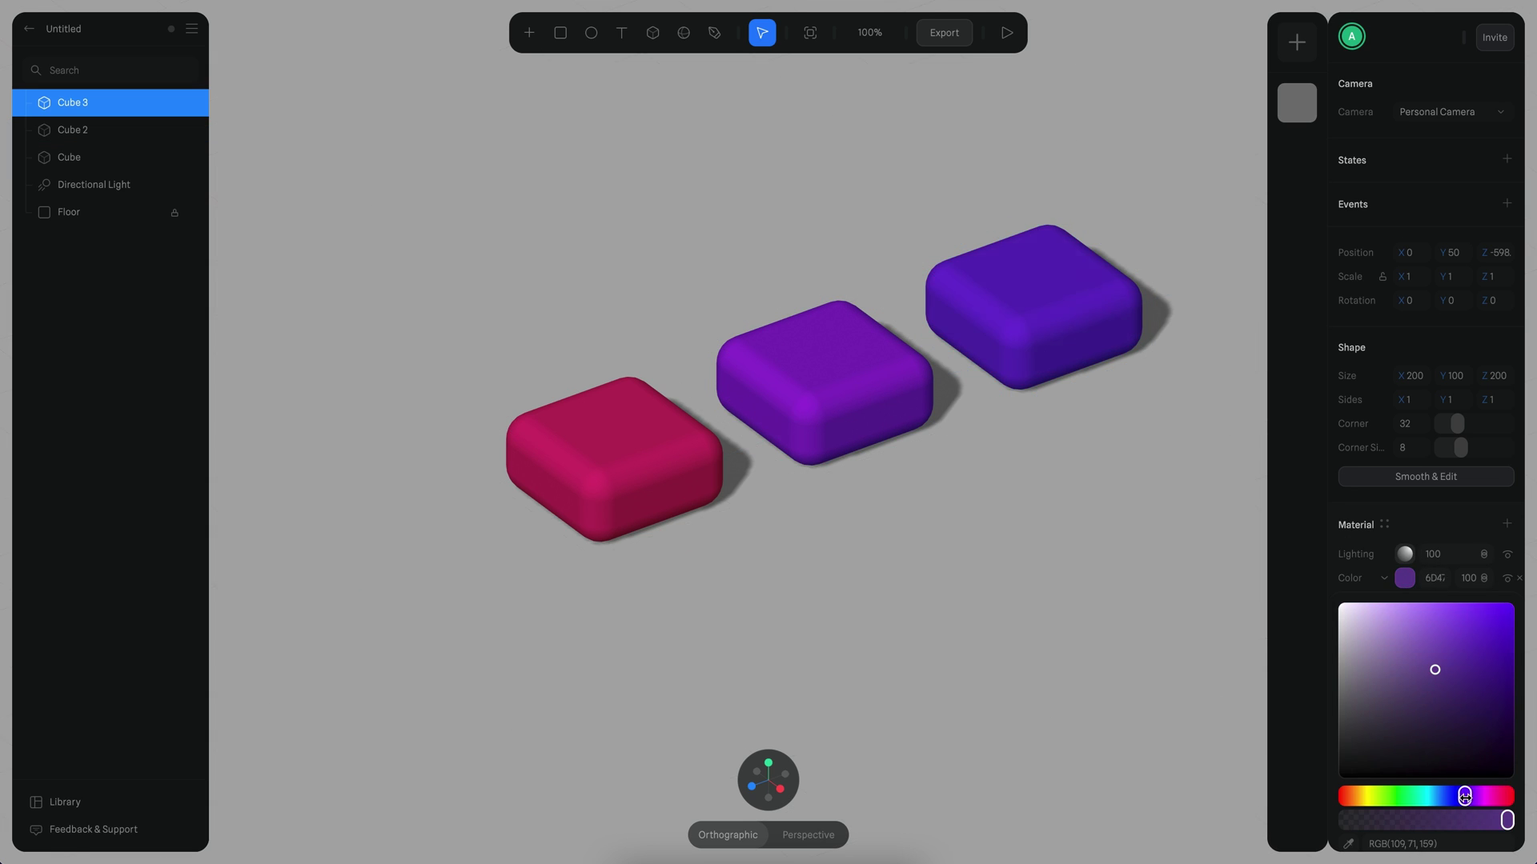
mouse_move(1437, 676)
mouse_down()
mouse_move(1437, 701)
mouse_move(1438, 671)
mouse_up()
click(1445, 685)
drag(1467, 800, 1464, 799)
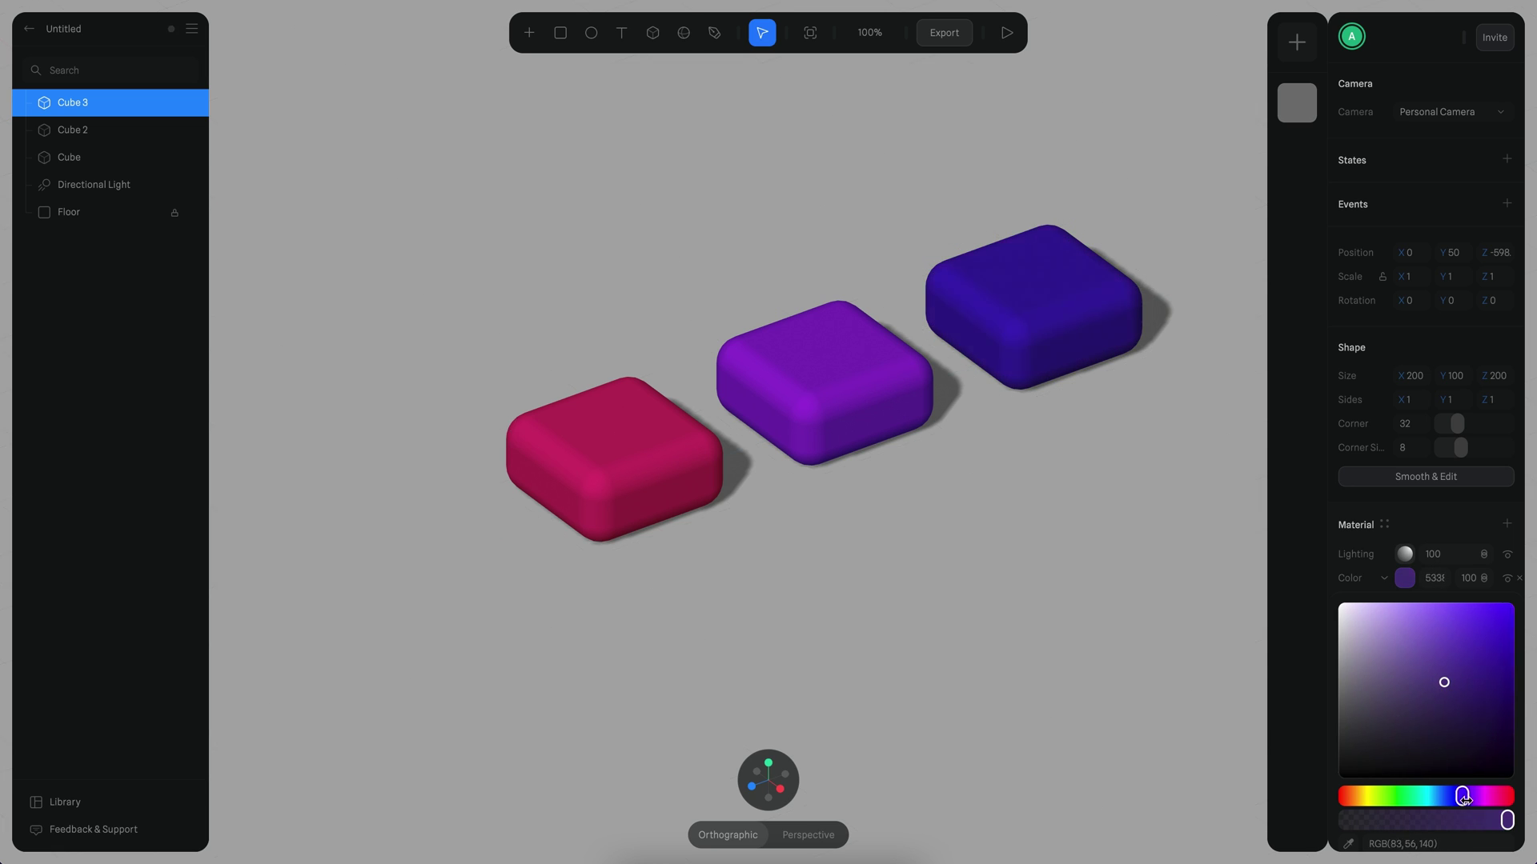
Shift Cube 2's hue slightly further toward violet
click(883, 402)
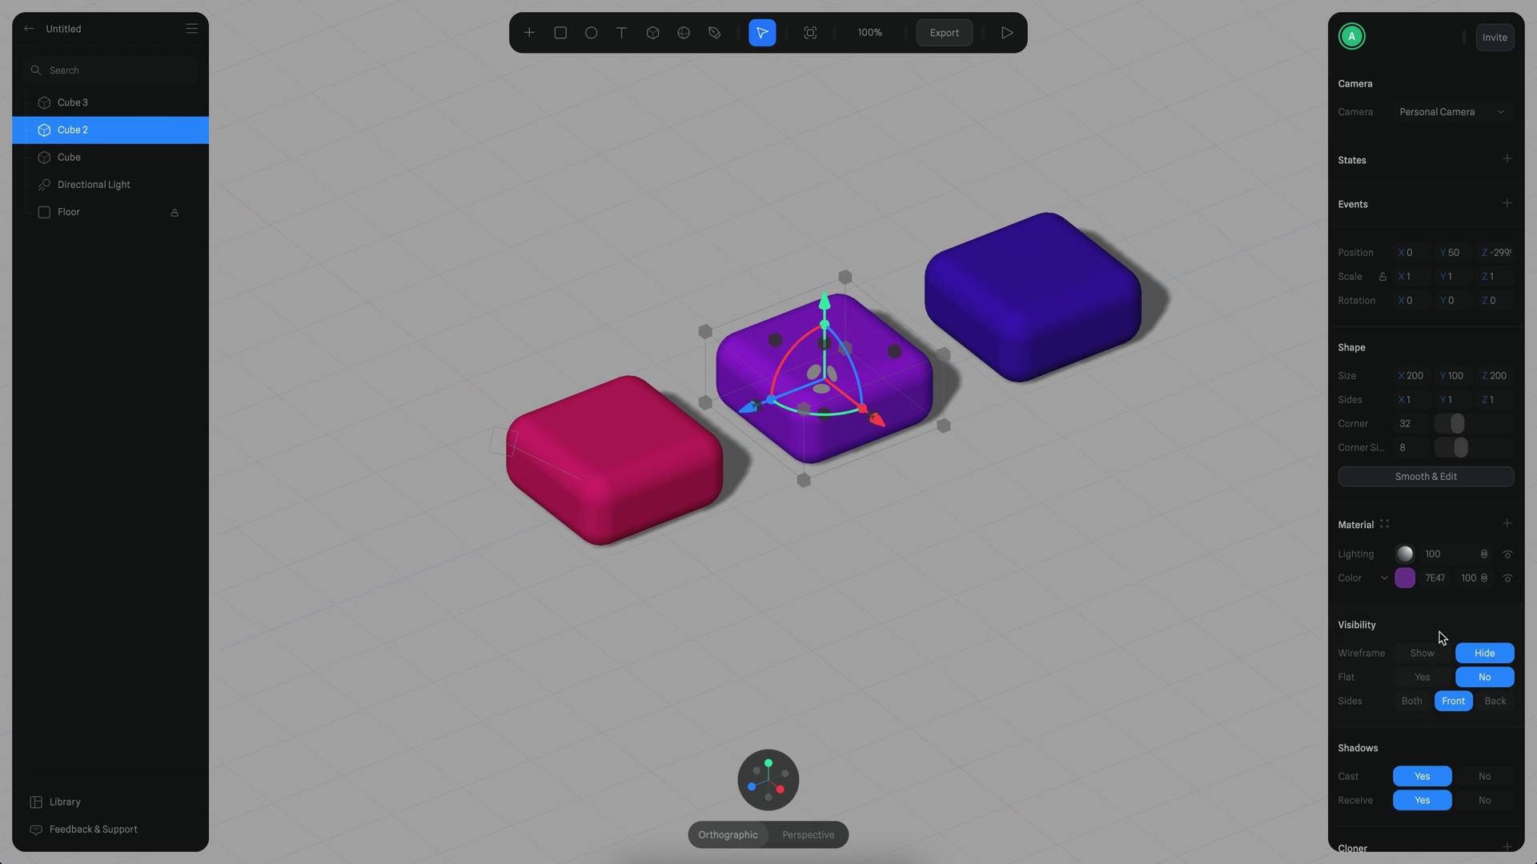
click(1410, 584)
drag(1470, 795, 1468, 795)
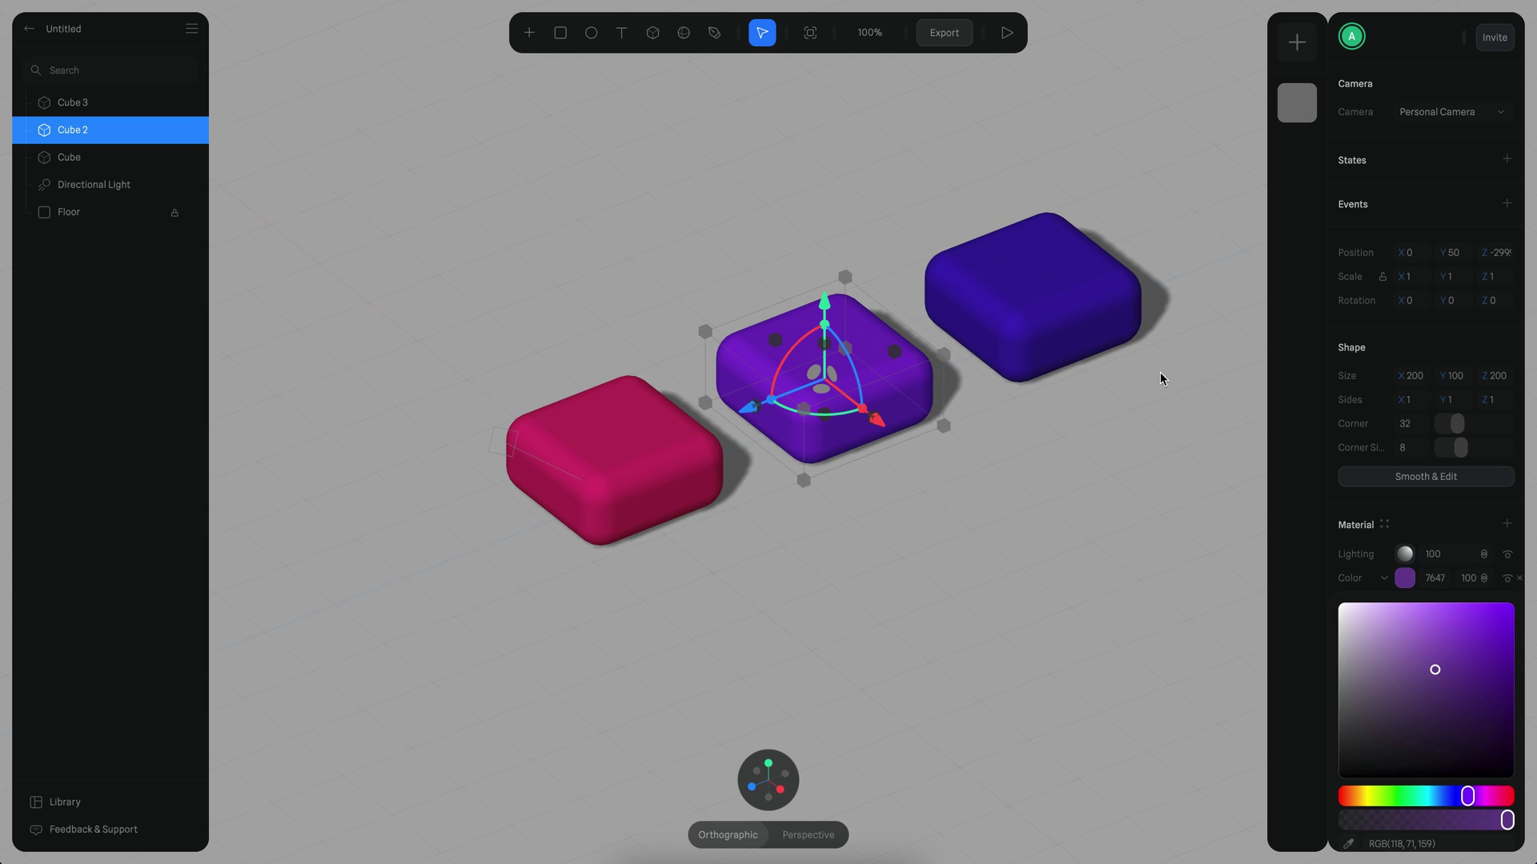
click(1128, 467)
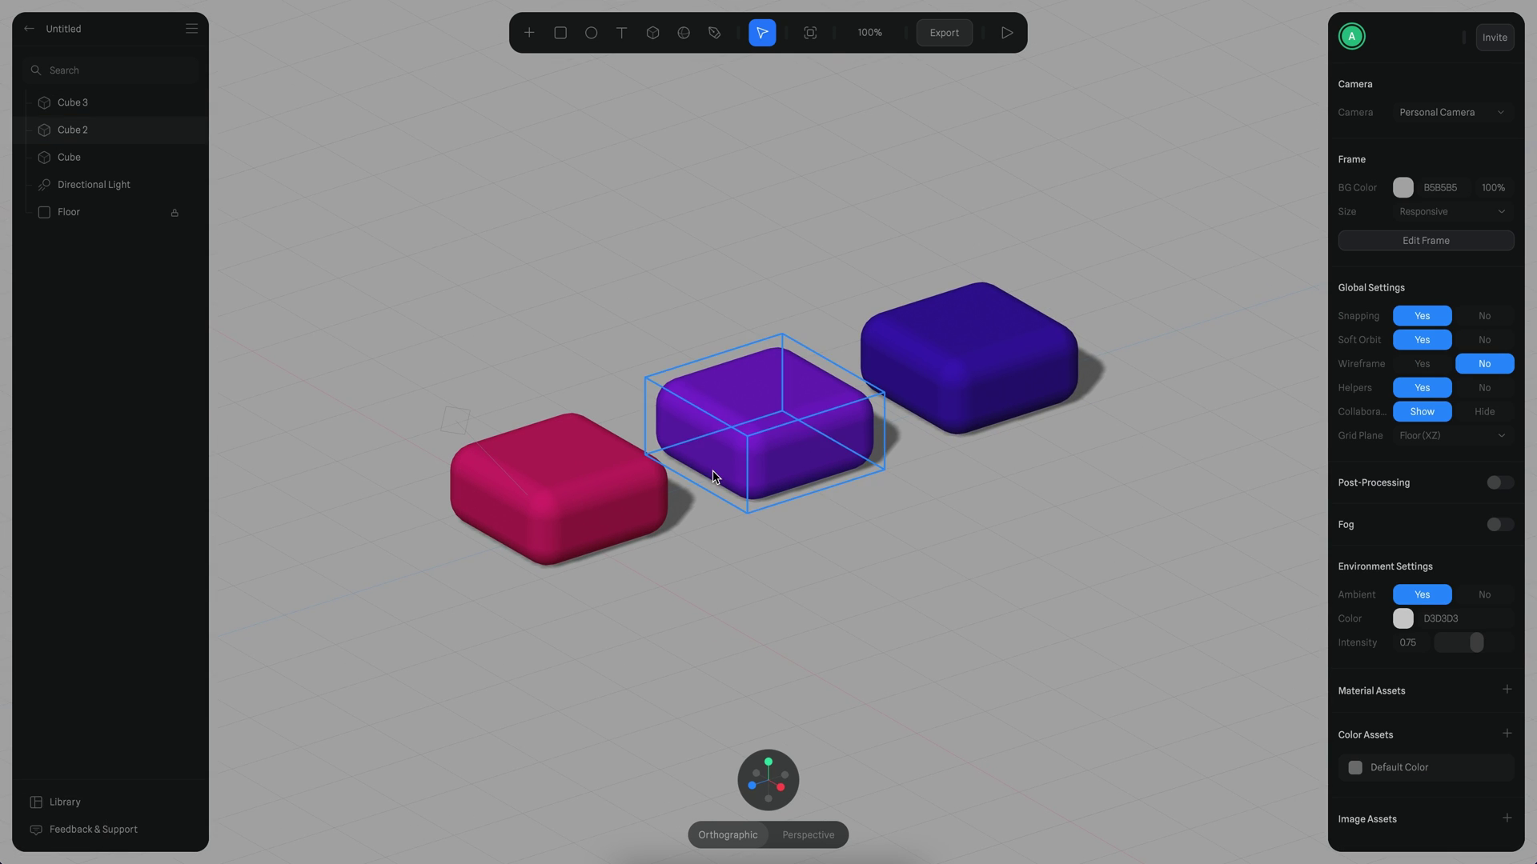
Add a state to the pink Cube with height 350 and Position Y 350/2
key(alt)
click(628, 497)
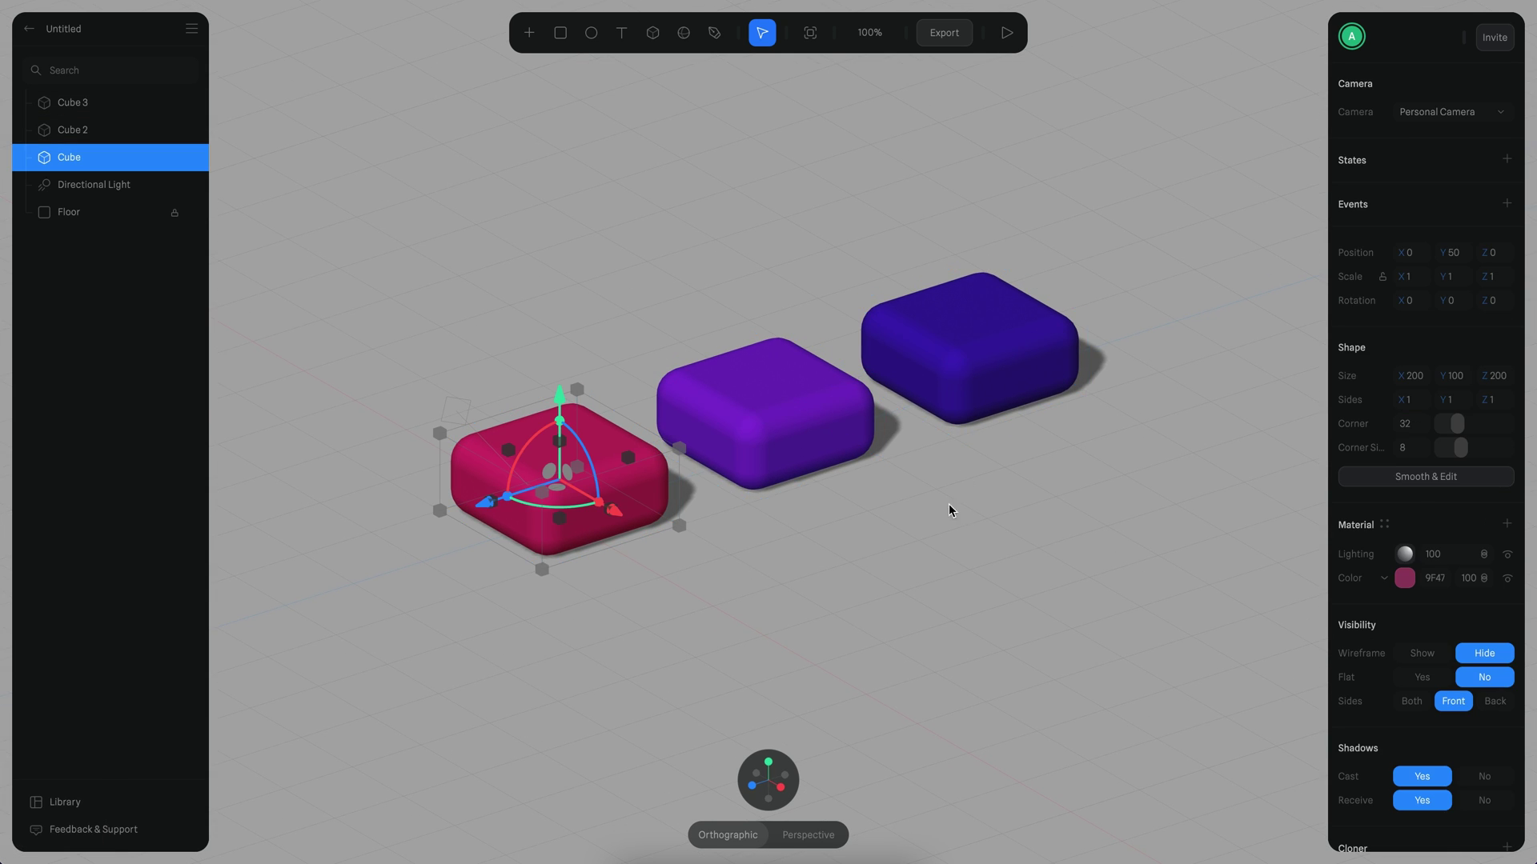
click(1506, 160)
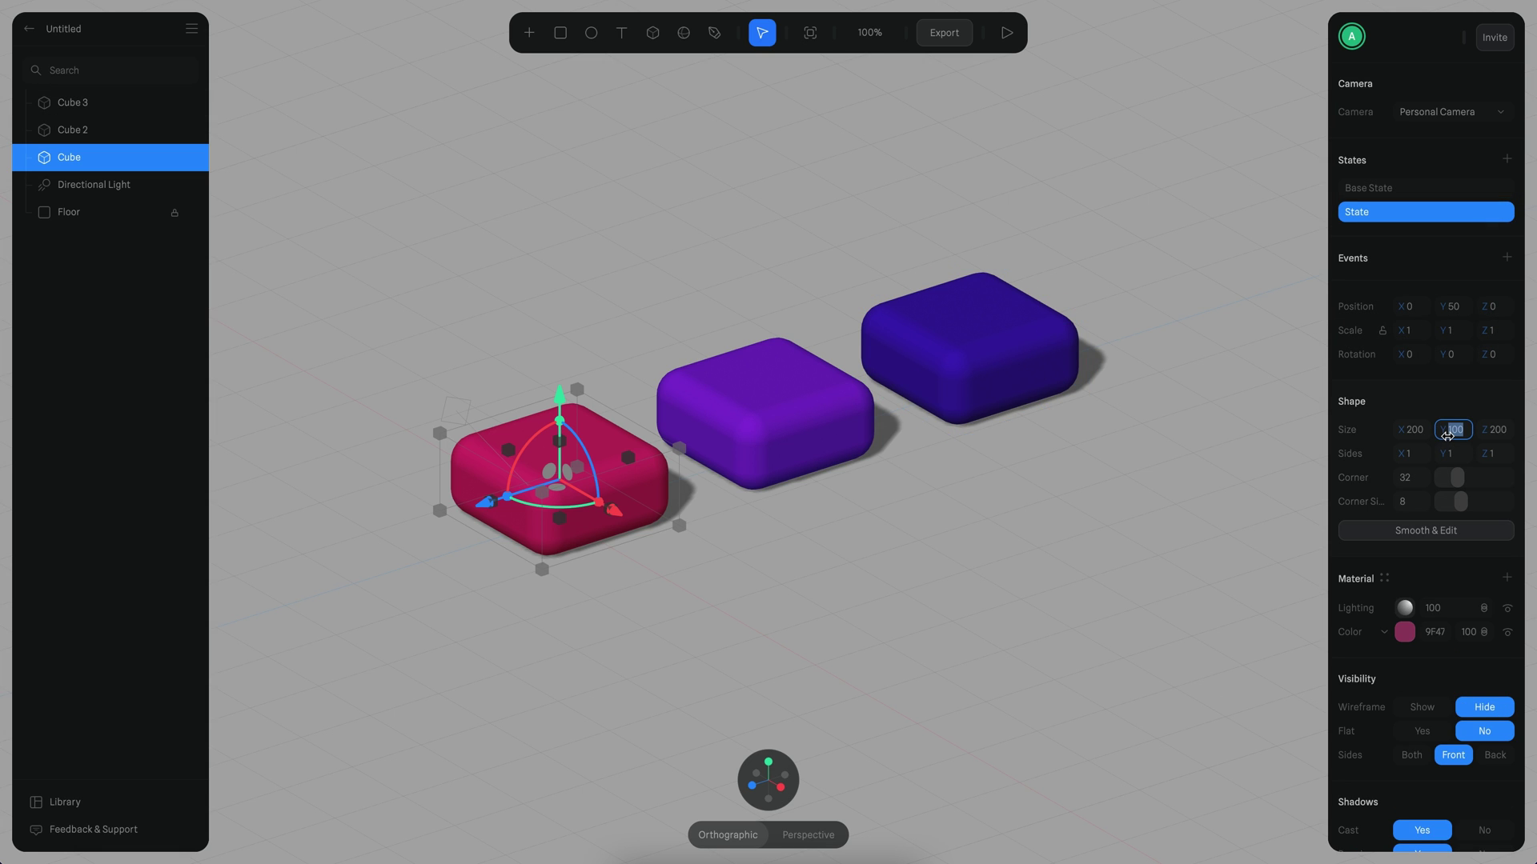
text(350)
key(Return)
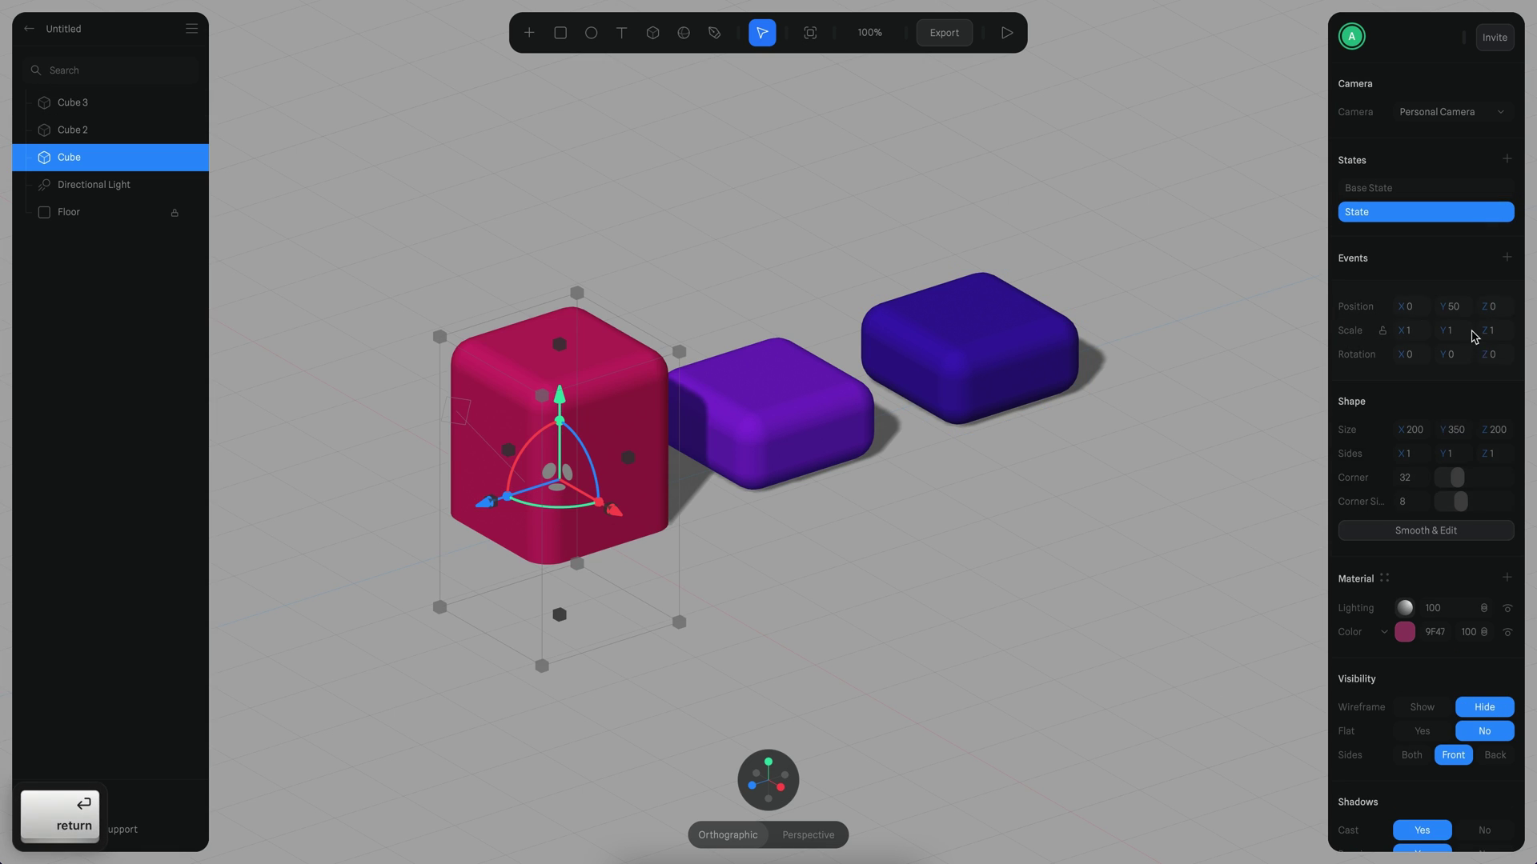
click(1461, 305)
text(350)
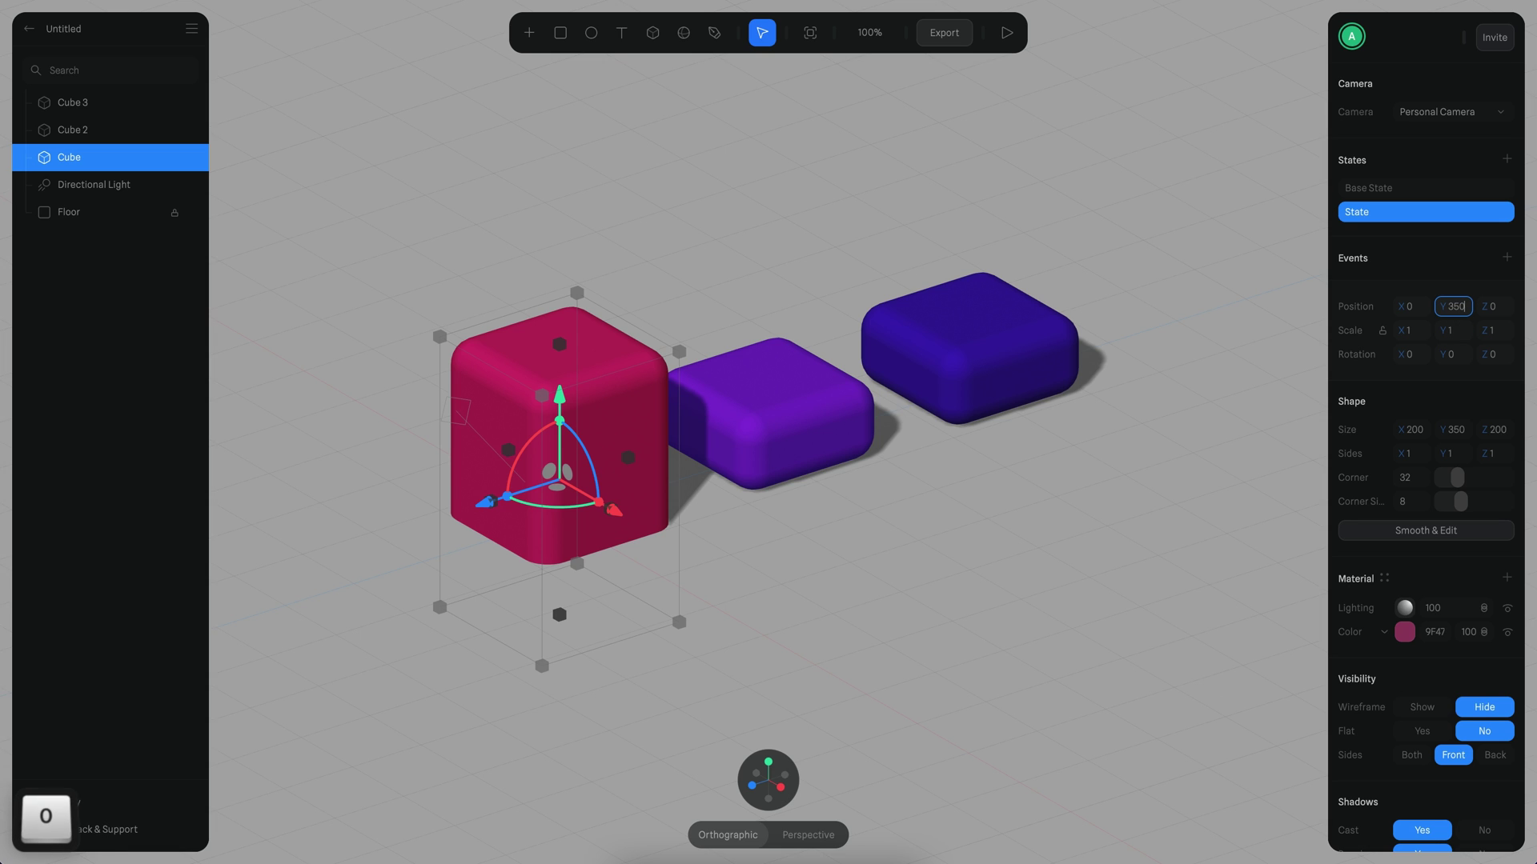
text(/2)
key(Return)
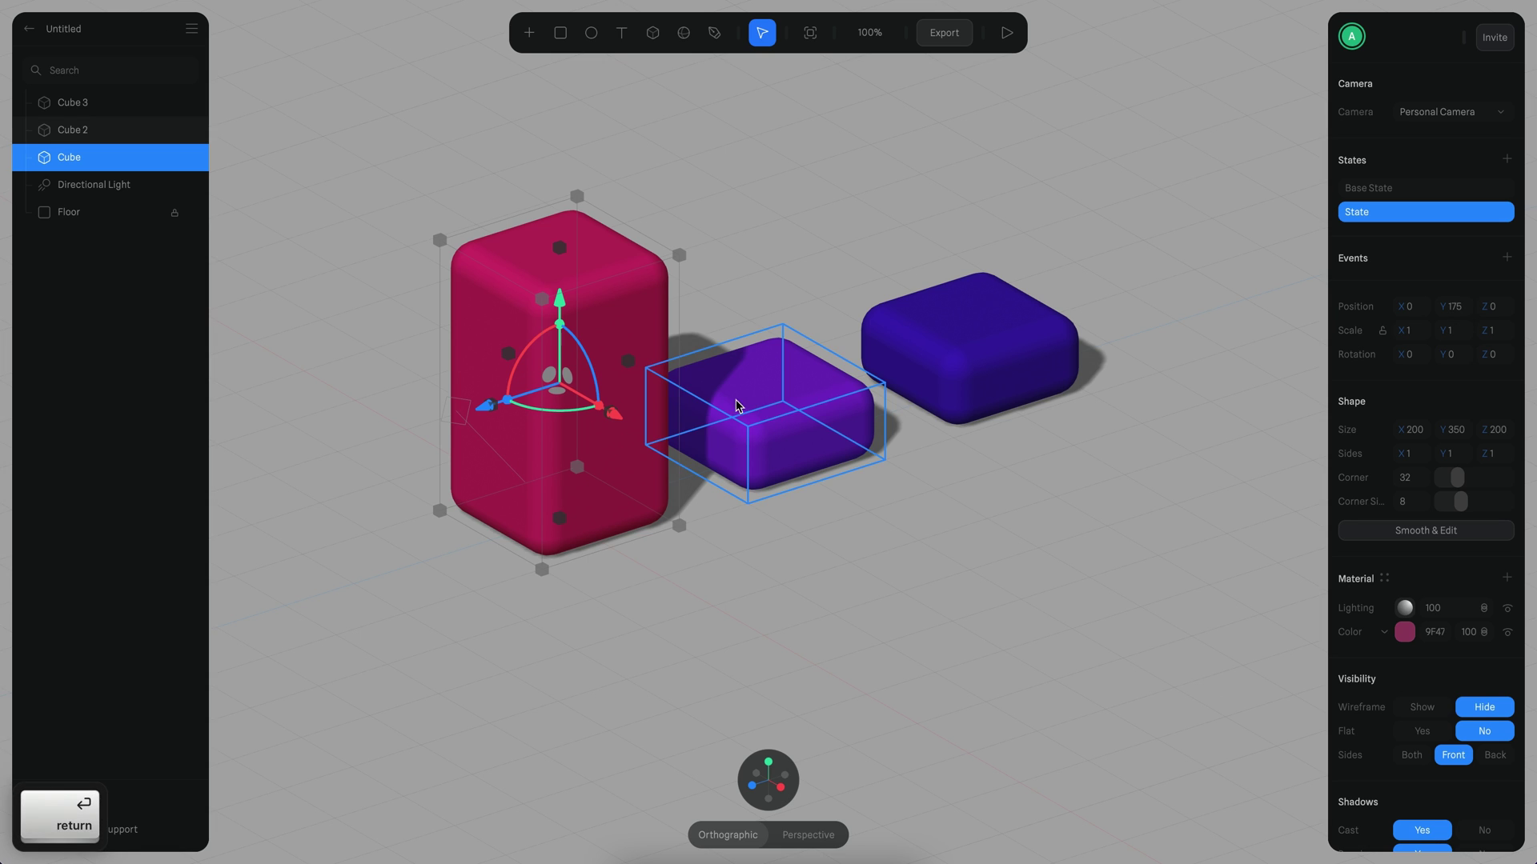
Add a state to Cube 2 with height 350 and Position Y 175
click(798, 445)
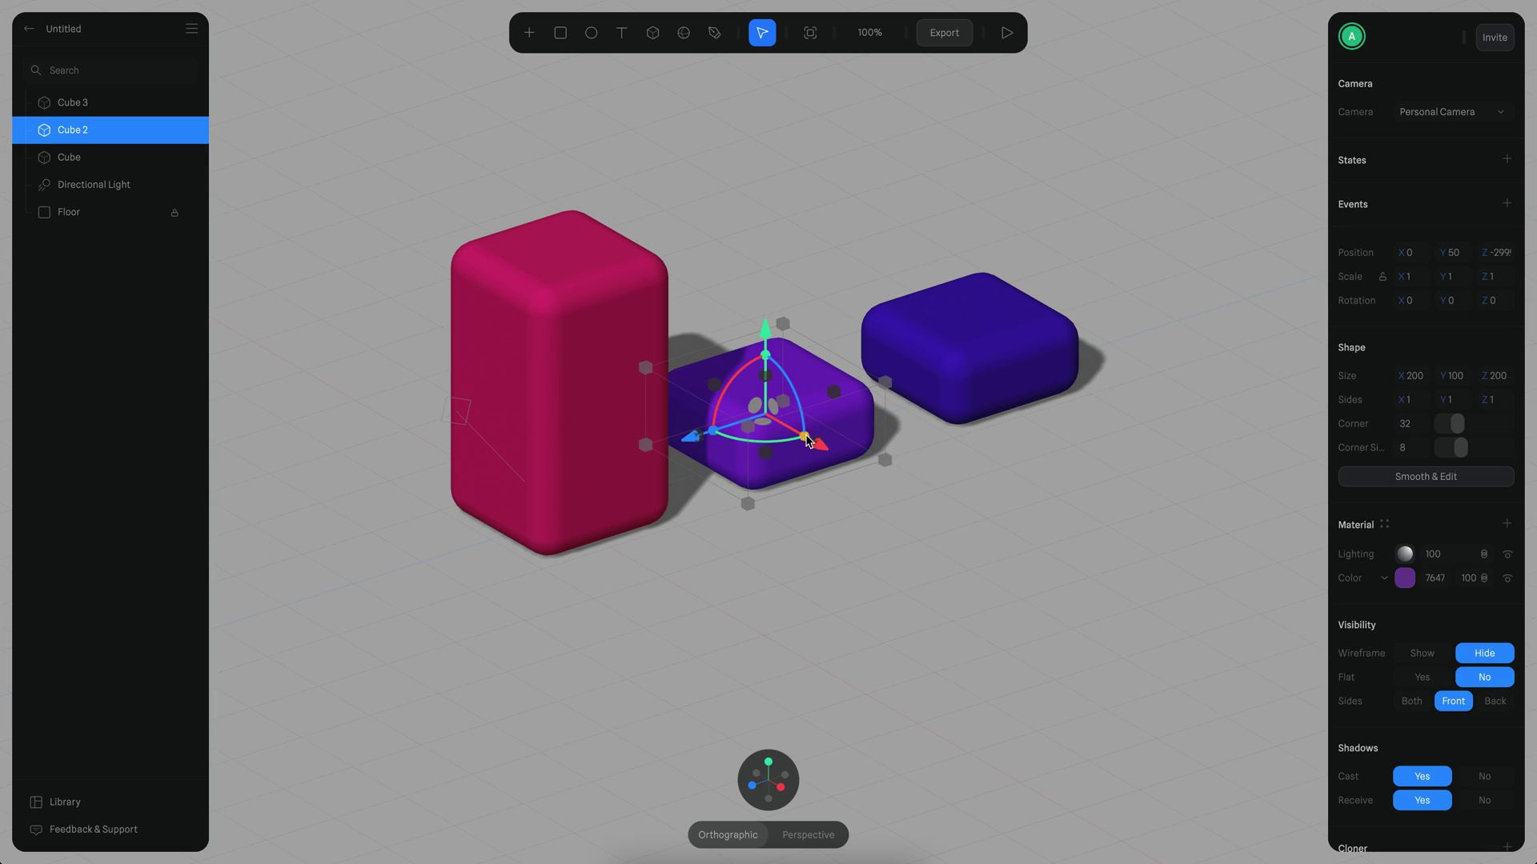
click(1506, 159)
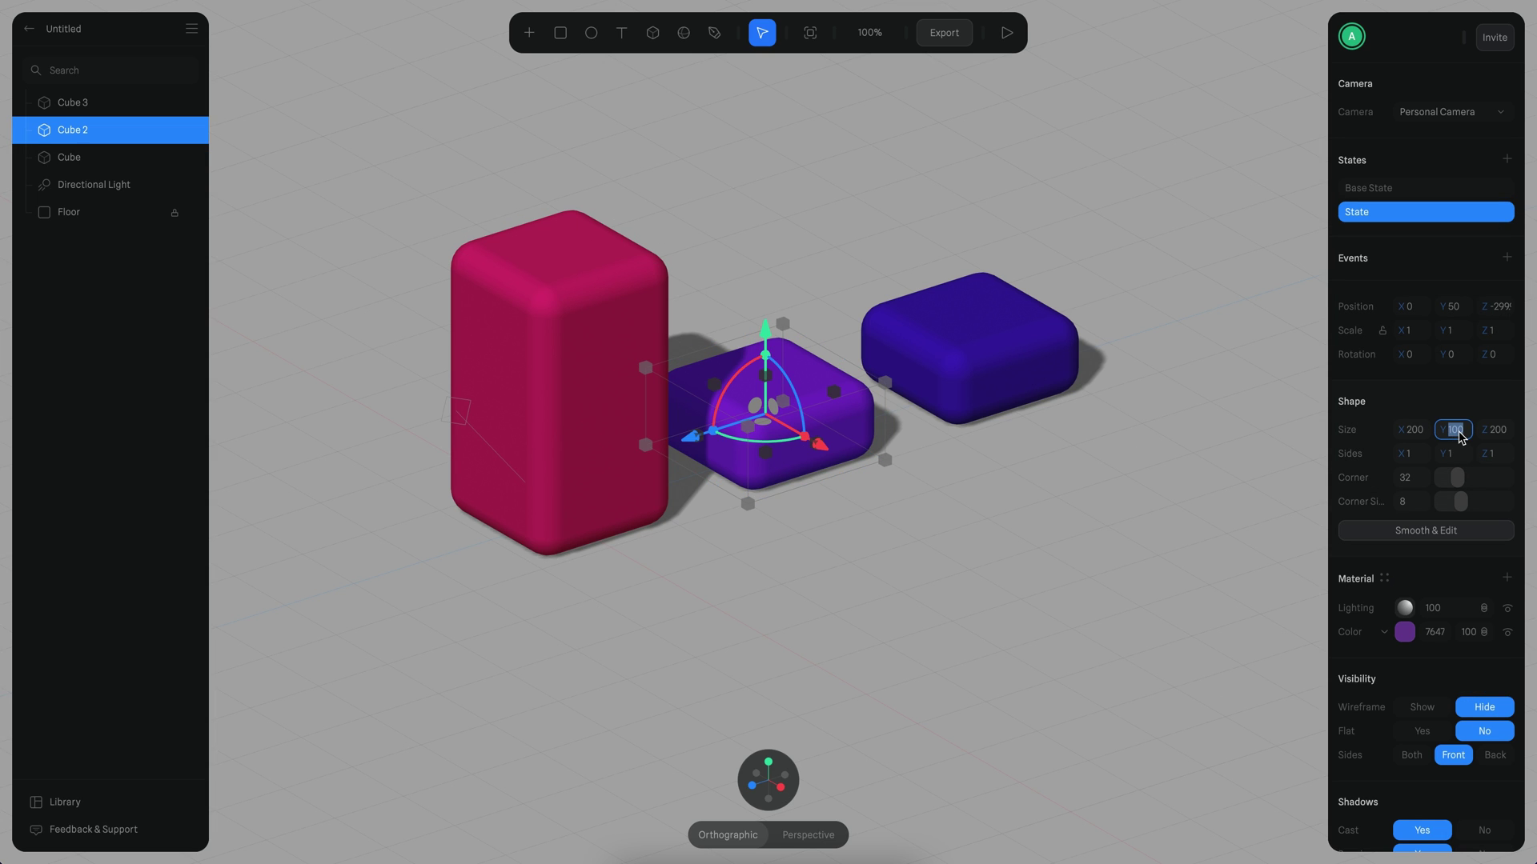
text(350)
double_click(1457, 432)
key(super+c)
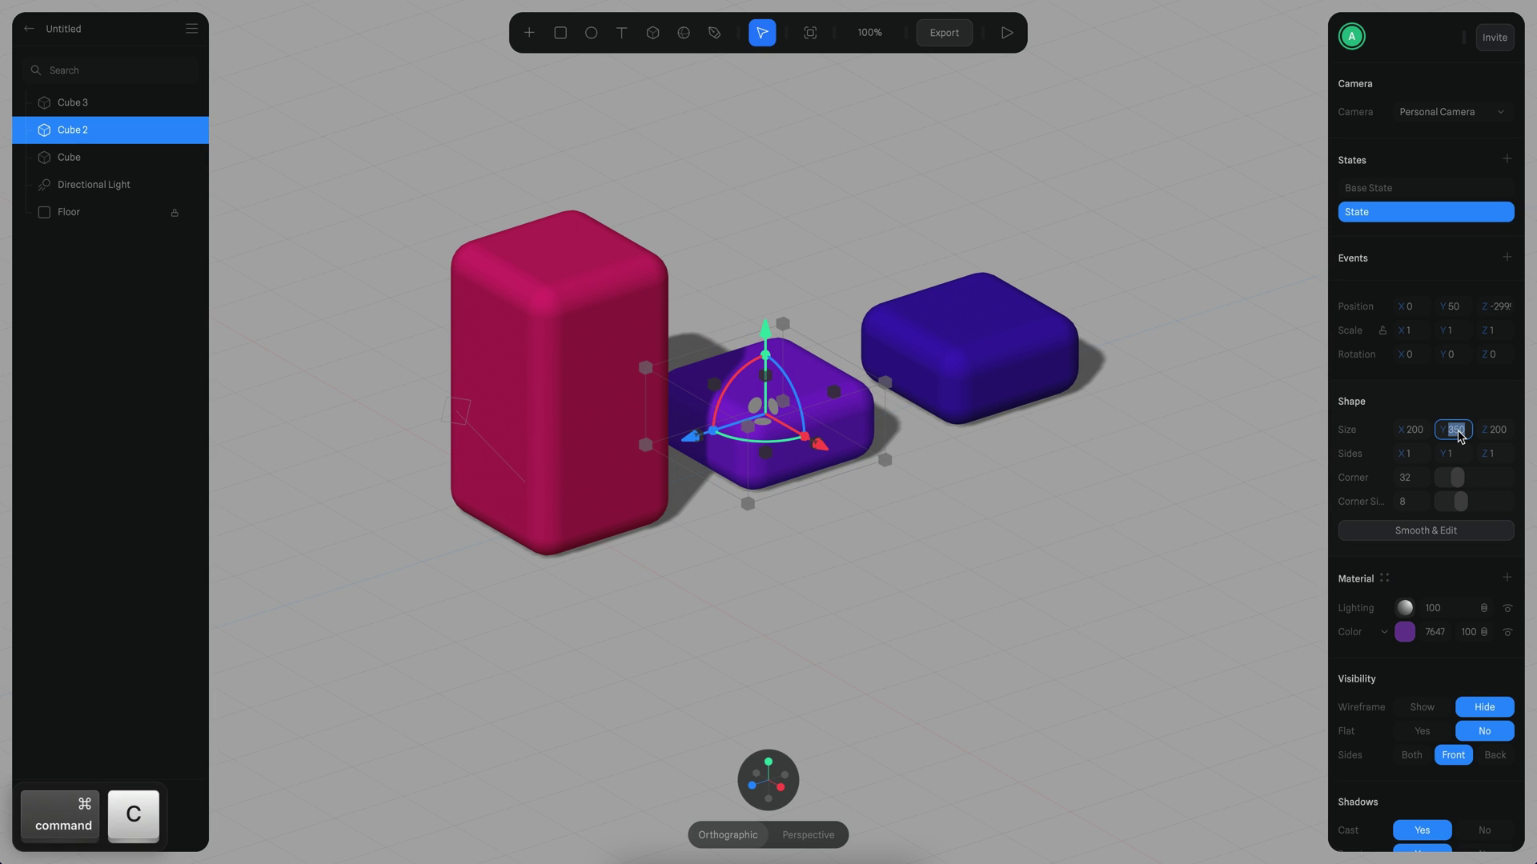
double_click(1454, 307)
key(super+v)
text(/2)
key(Return)
Add a state to Cube 3 with height 350 and raised Y position
click(1017, 384)
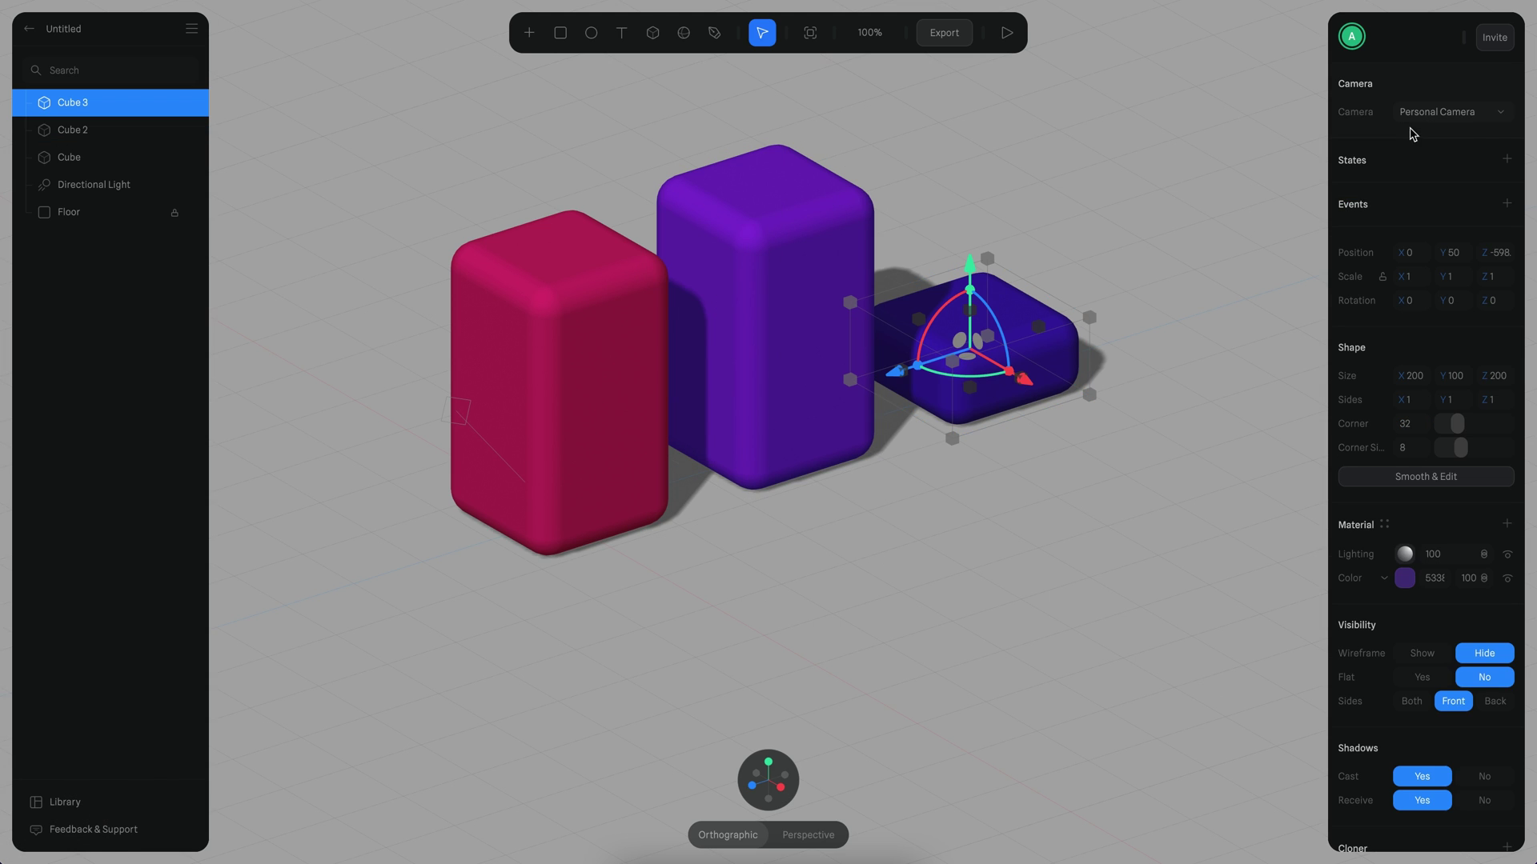
click(1508, 160)
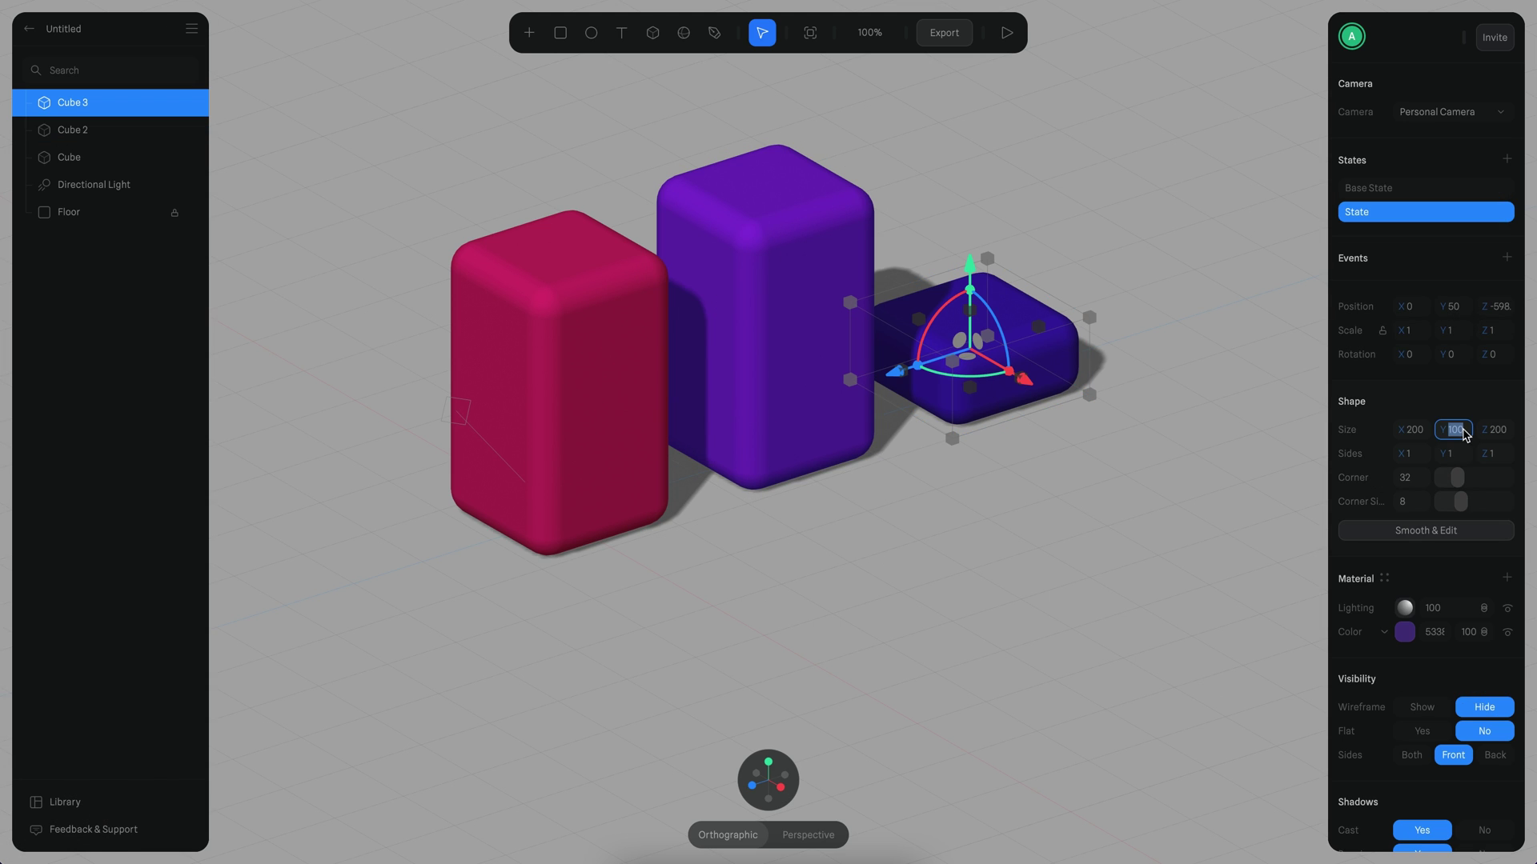
double_click(1468, 433)
key(super+v)
key(Return)
double_click(1452, 306)
key(super+v)
key(Return)
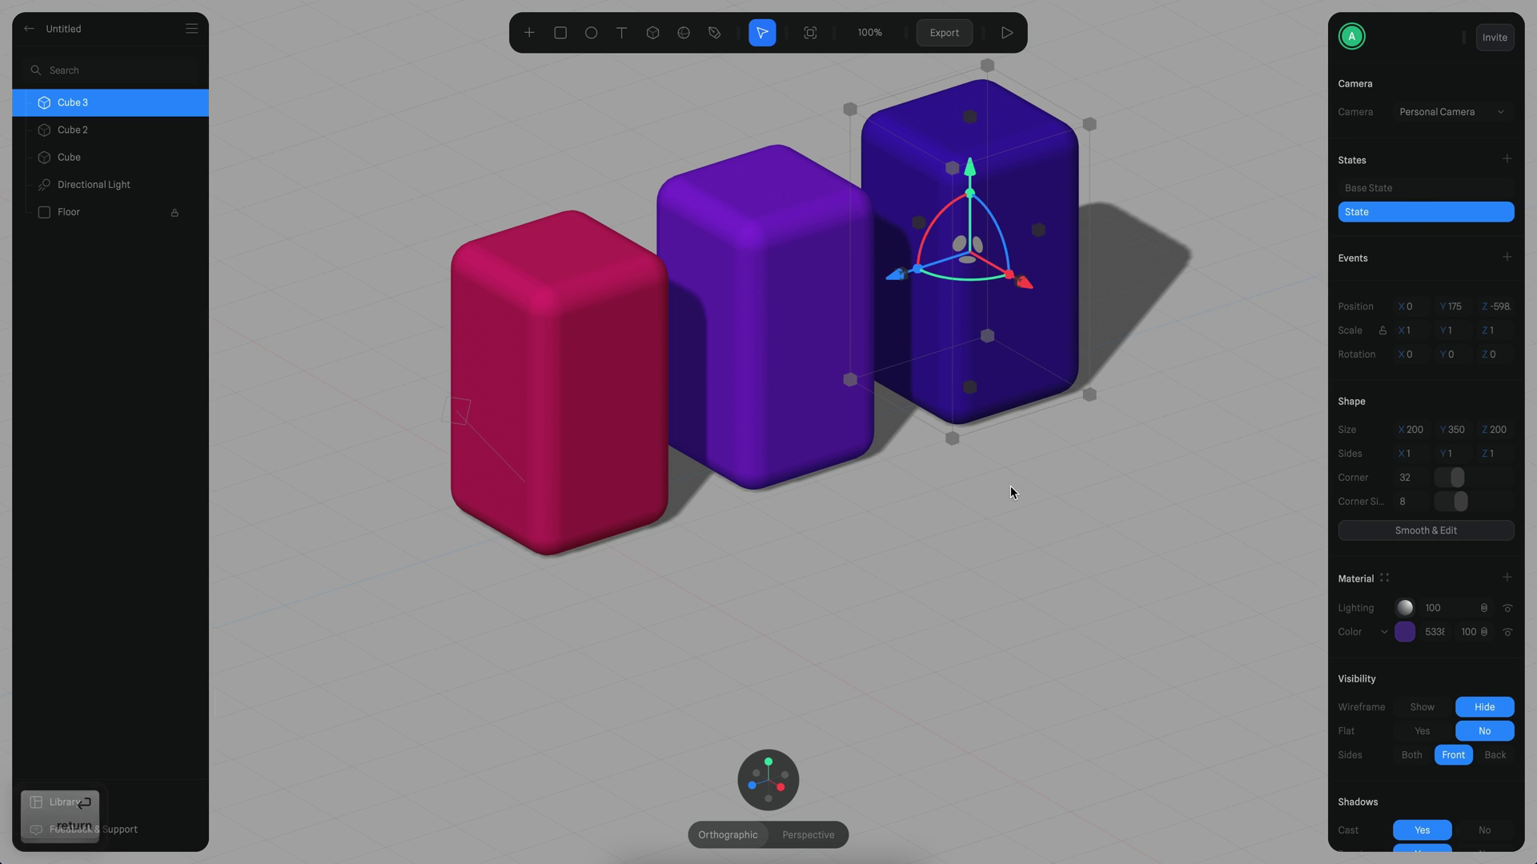
click(909, 532)
alt+drag(909, 531, 991, 560)
scroll(985, 552, up, 2)
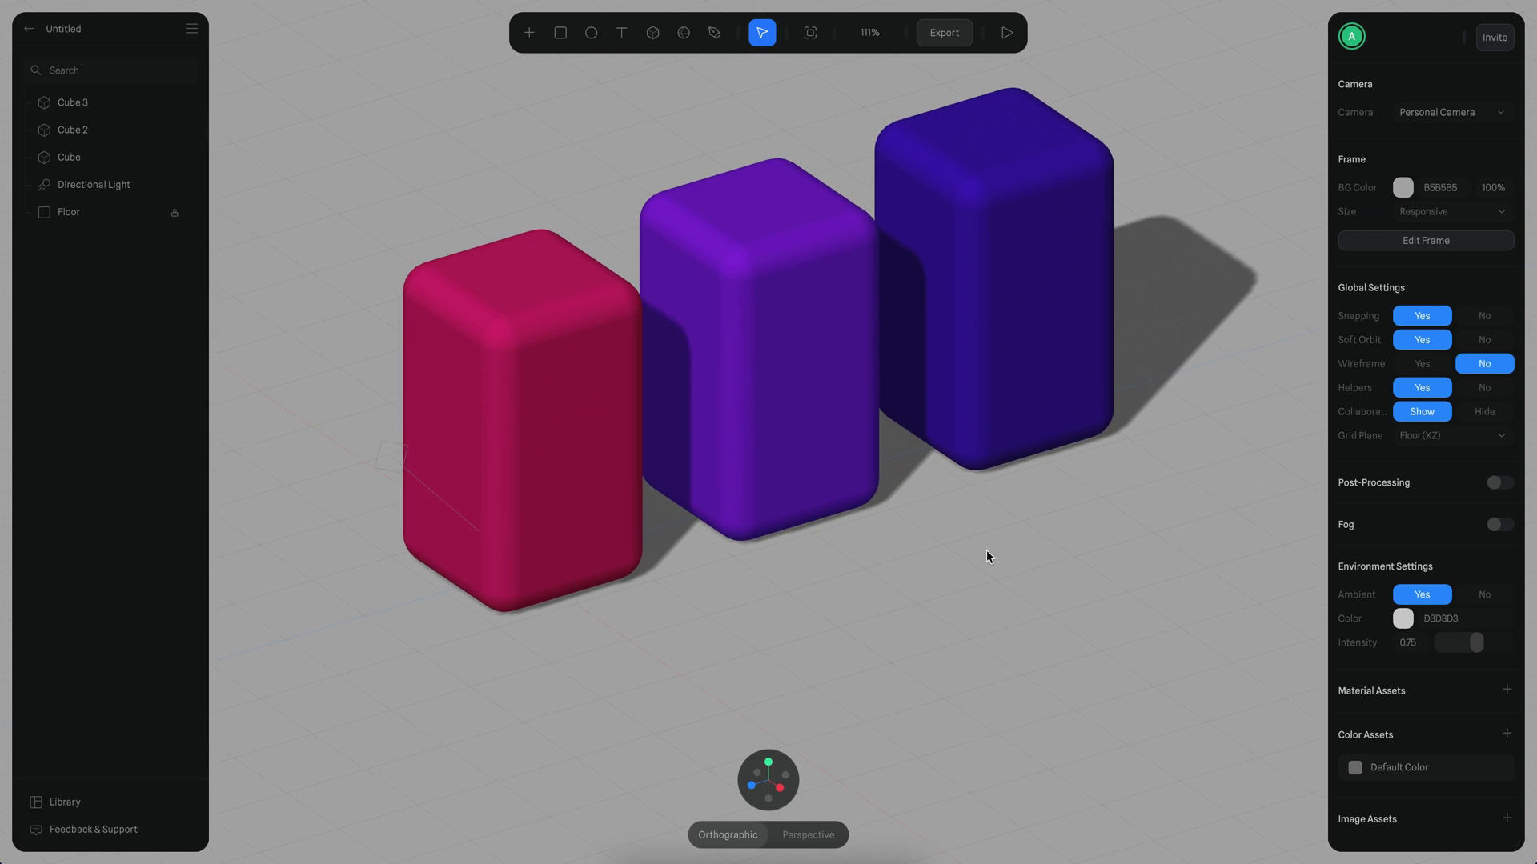
Add a Start event to the pink Cube with Cycle and Repeat on, duration 0.5 s
click(590, 370)
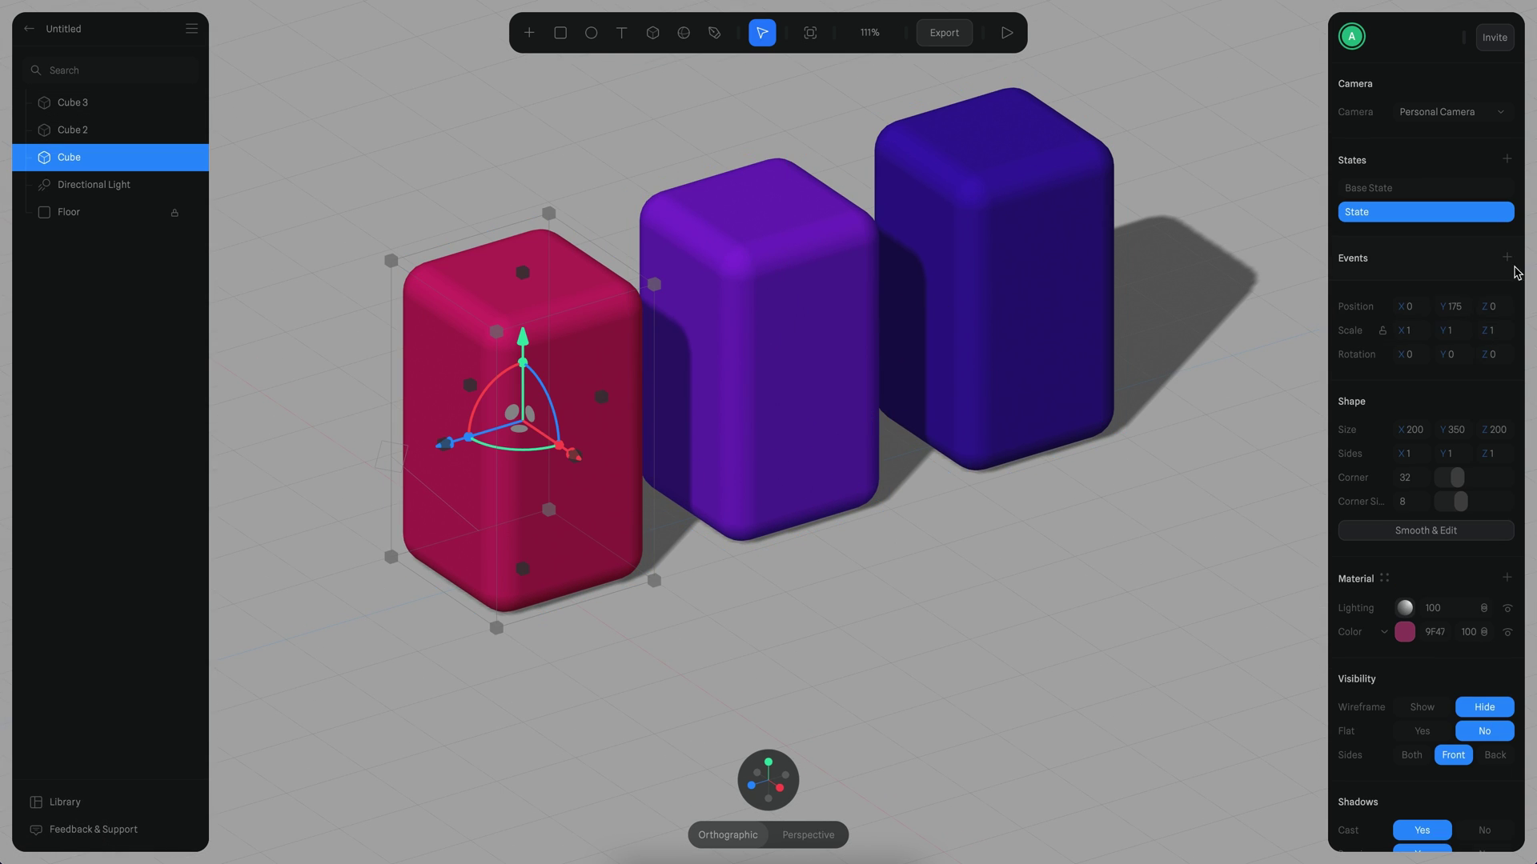
click(1506, 258)
click(1431, 289)
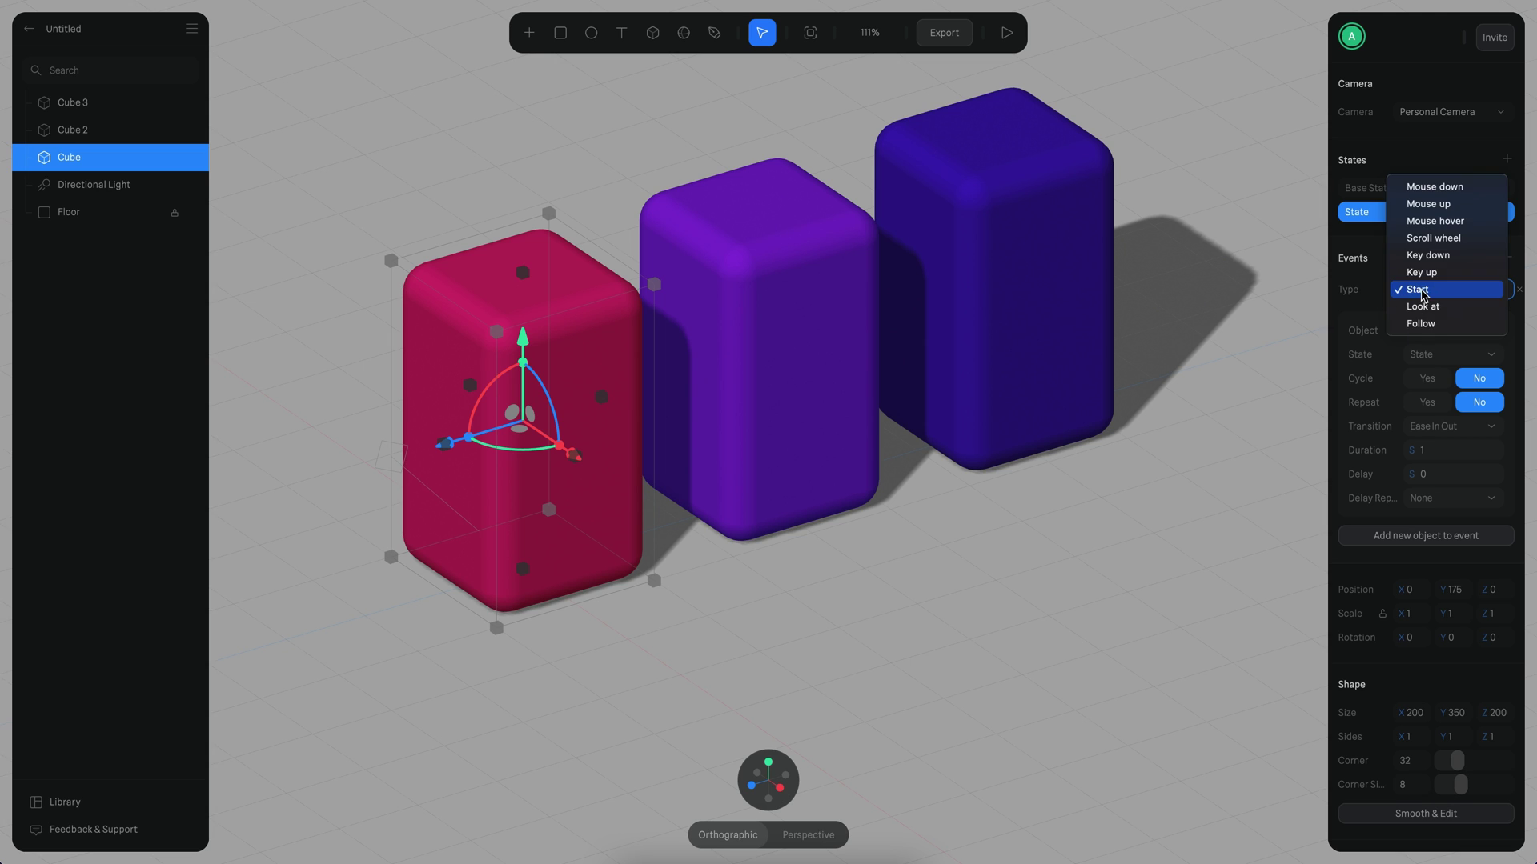
click(1423, 292)
click(1427, 402)
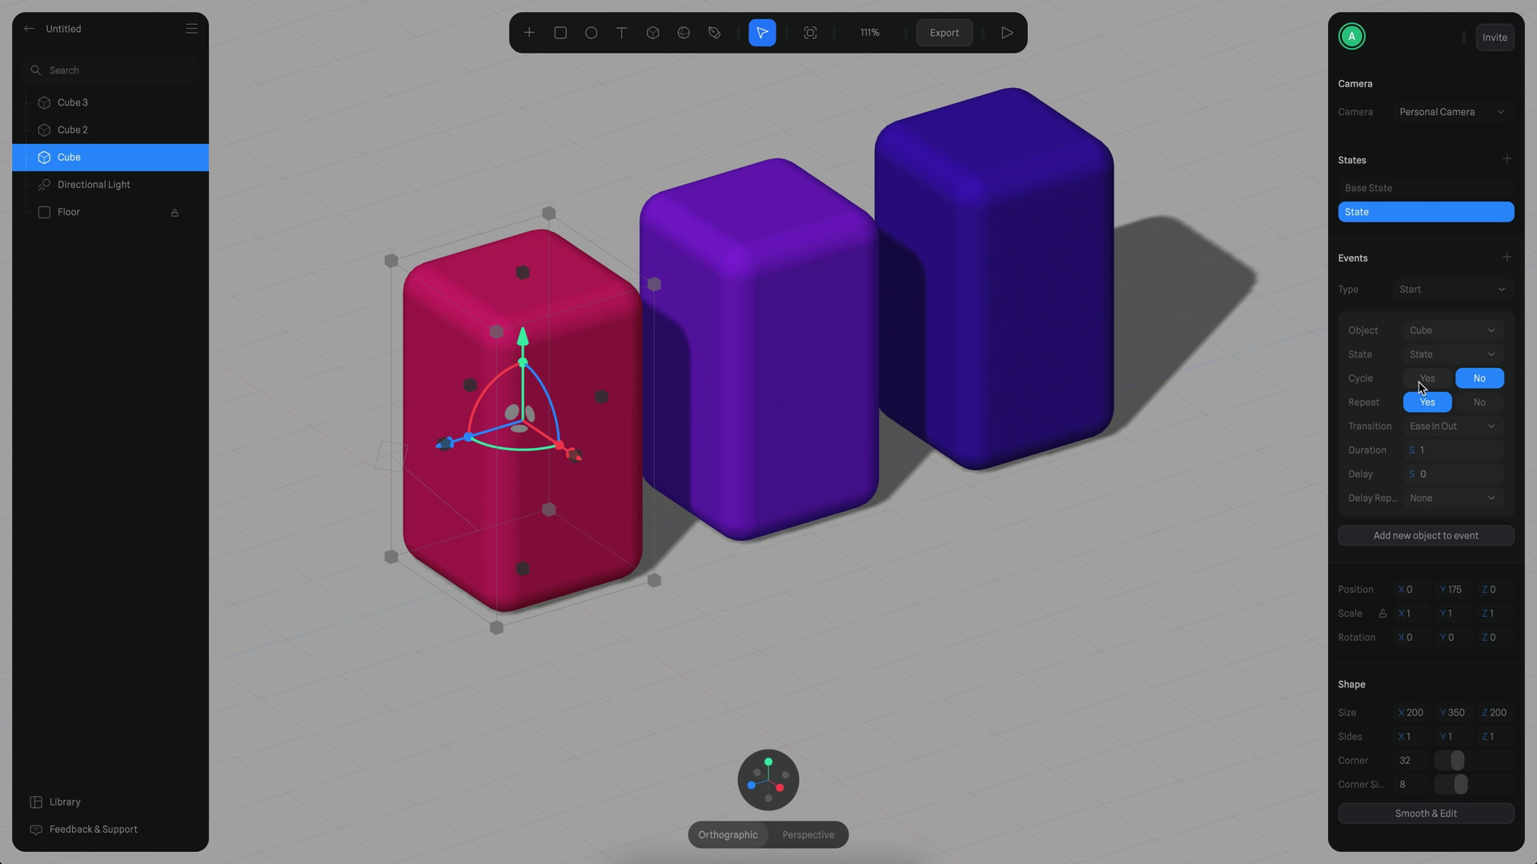
click(1427, 379)
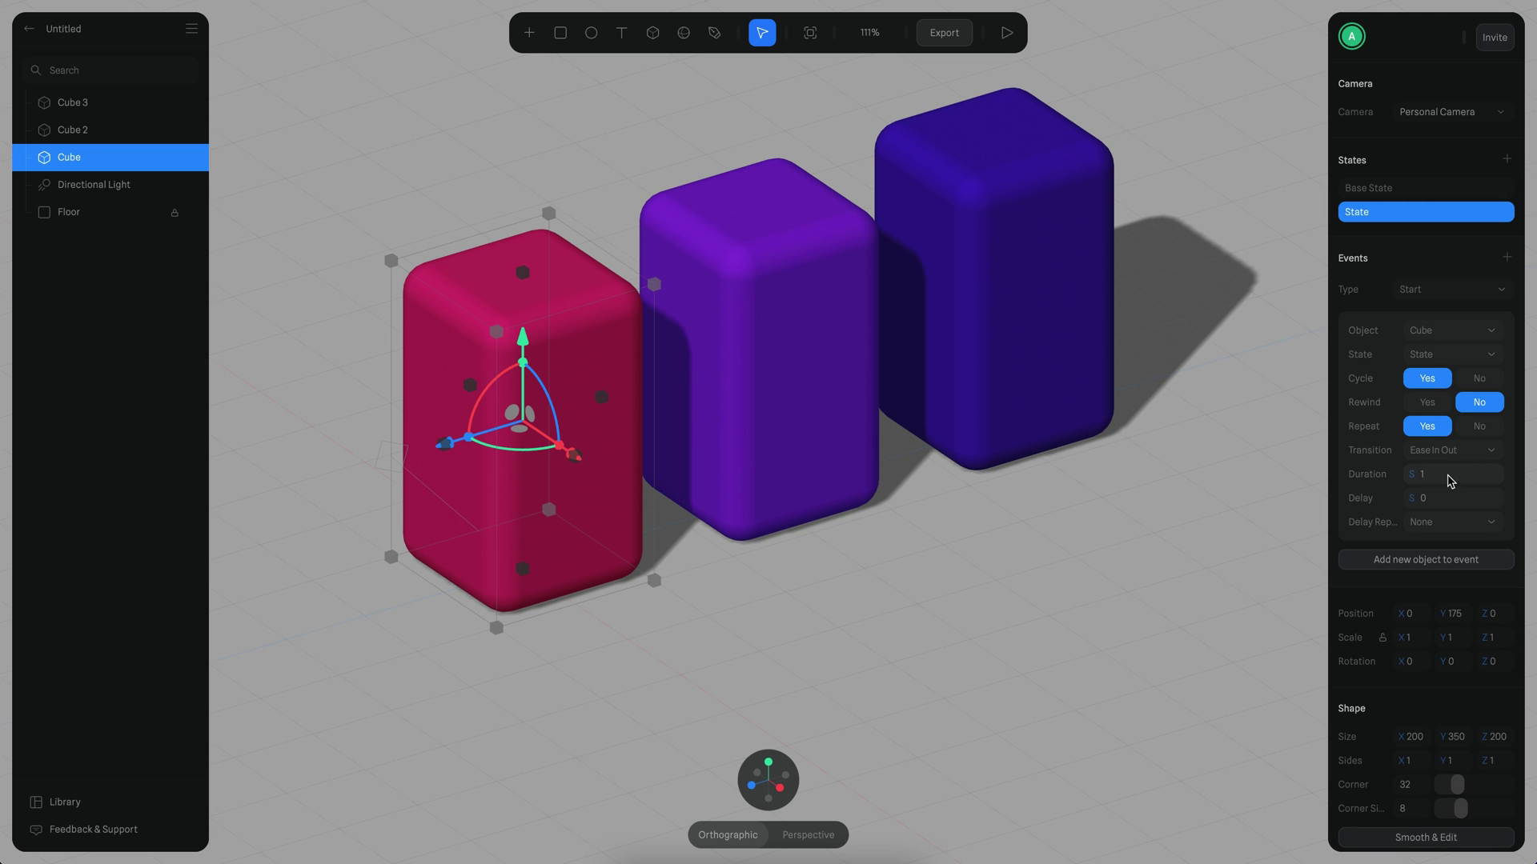
text(0.5)
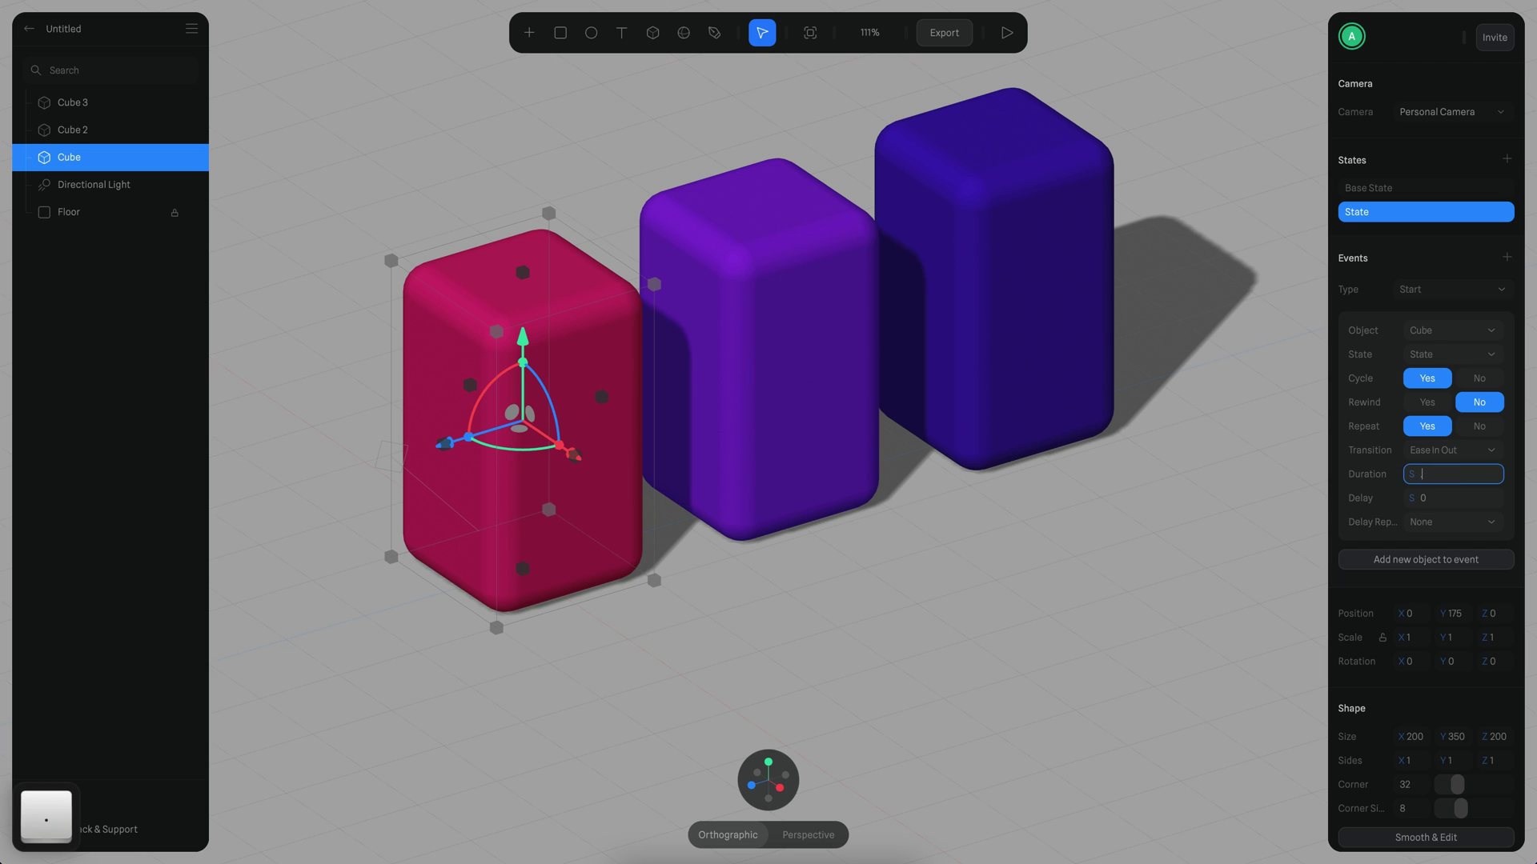
key(Return)
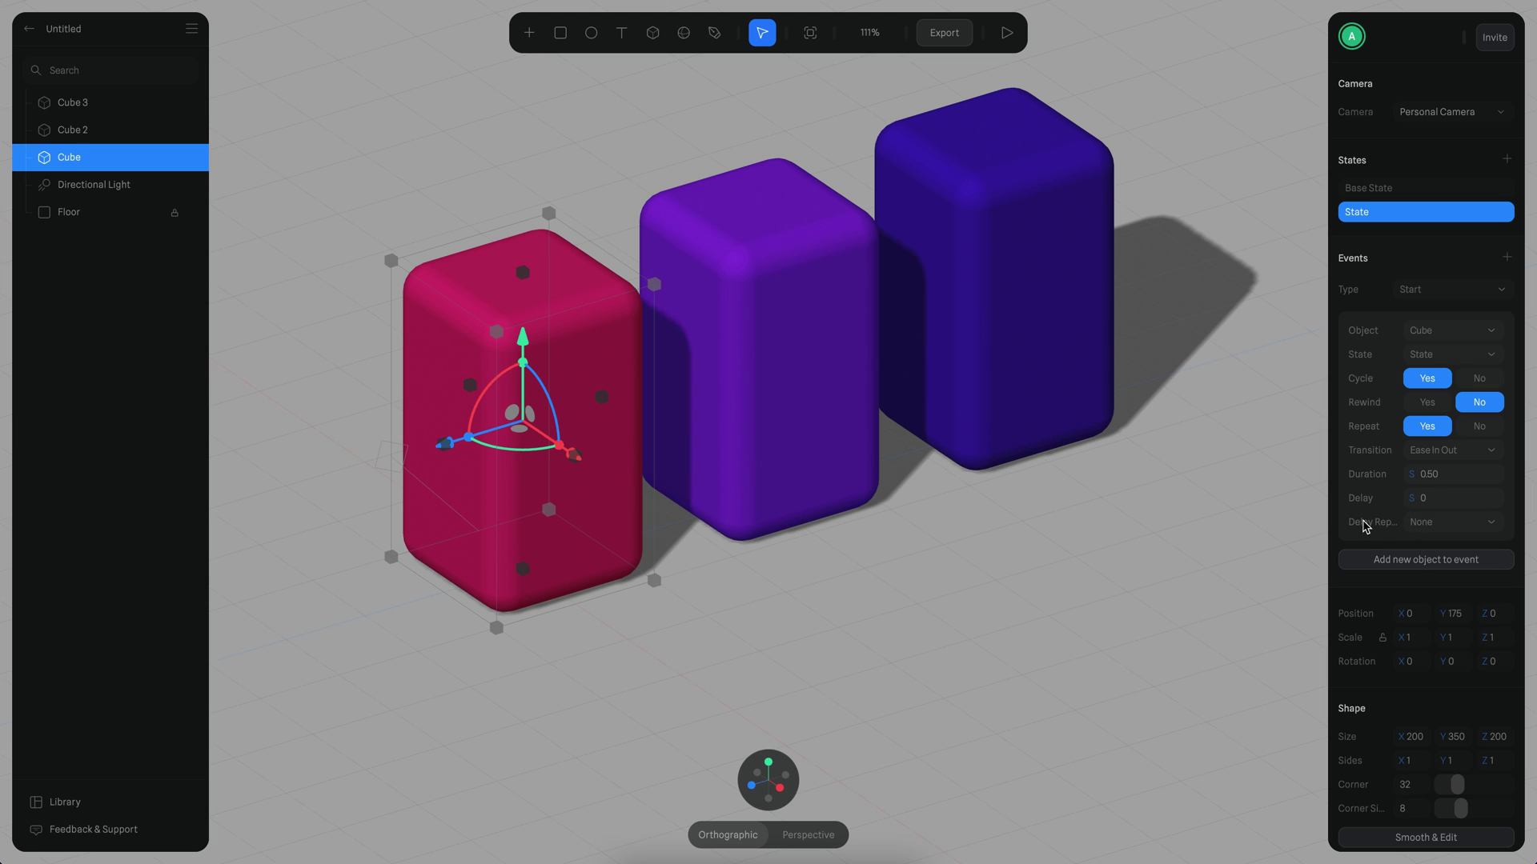
click(1435, 530)
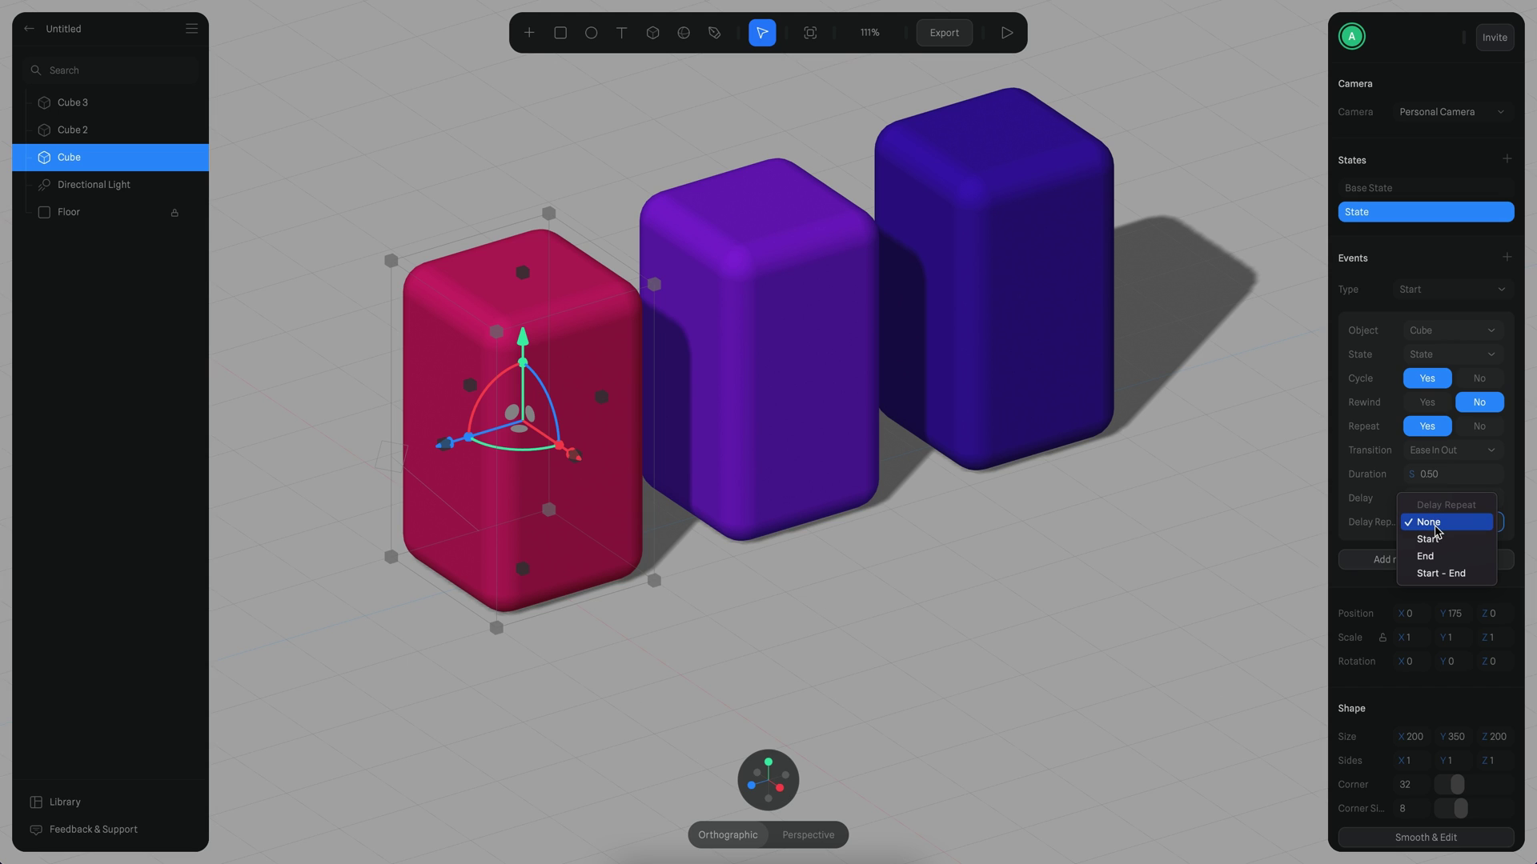
Give Cube 2 a cycling, repeating Start event lasting 0.5 s with a 0.2 s delay
click(1245, 488)
click(824, 344)
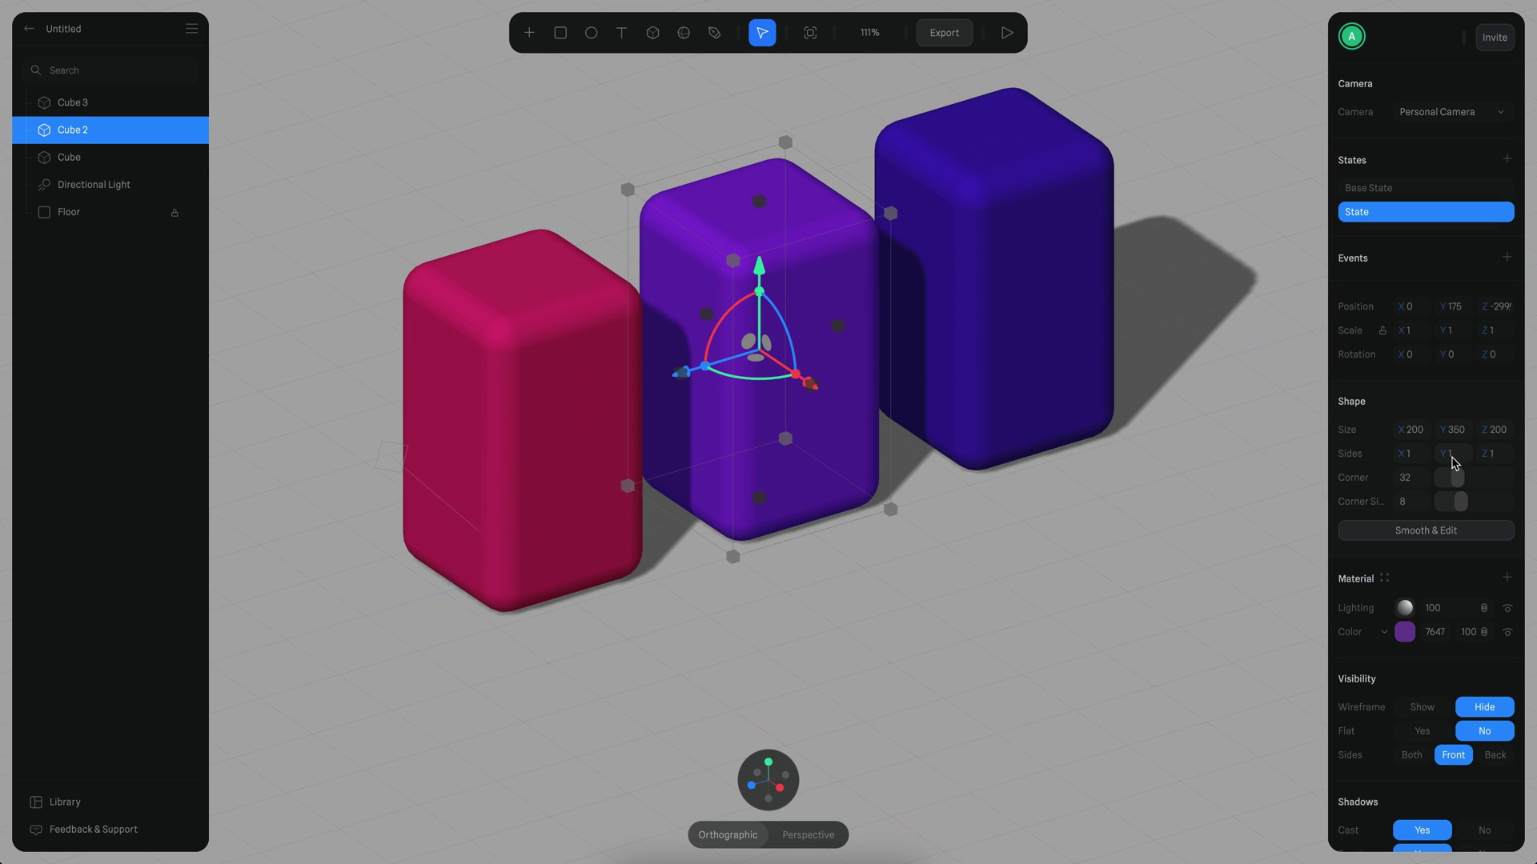
click(1506, 258)
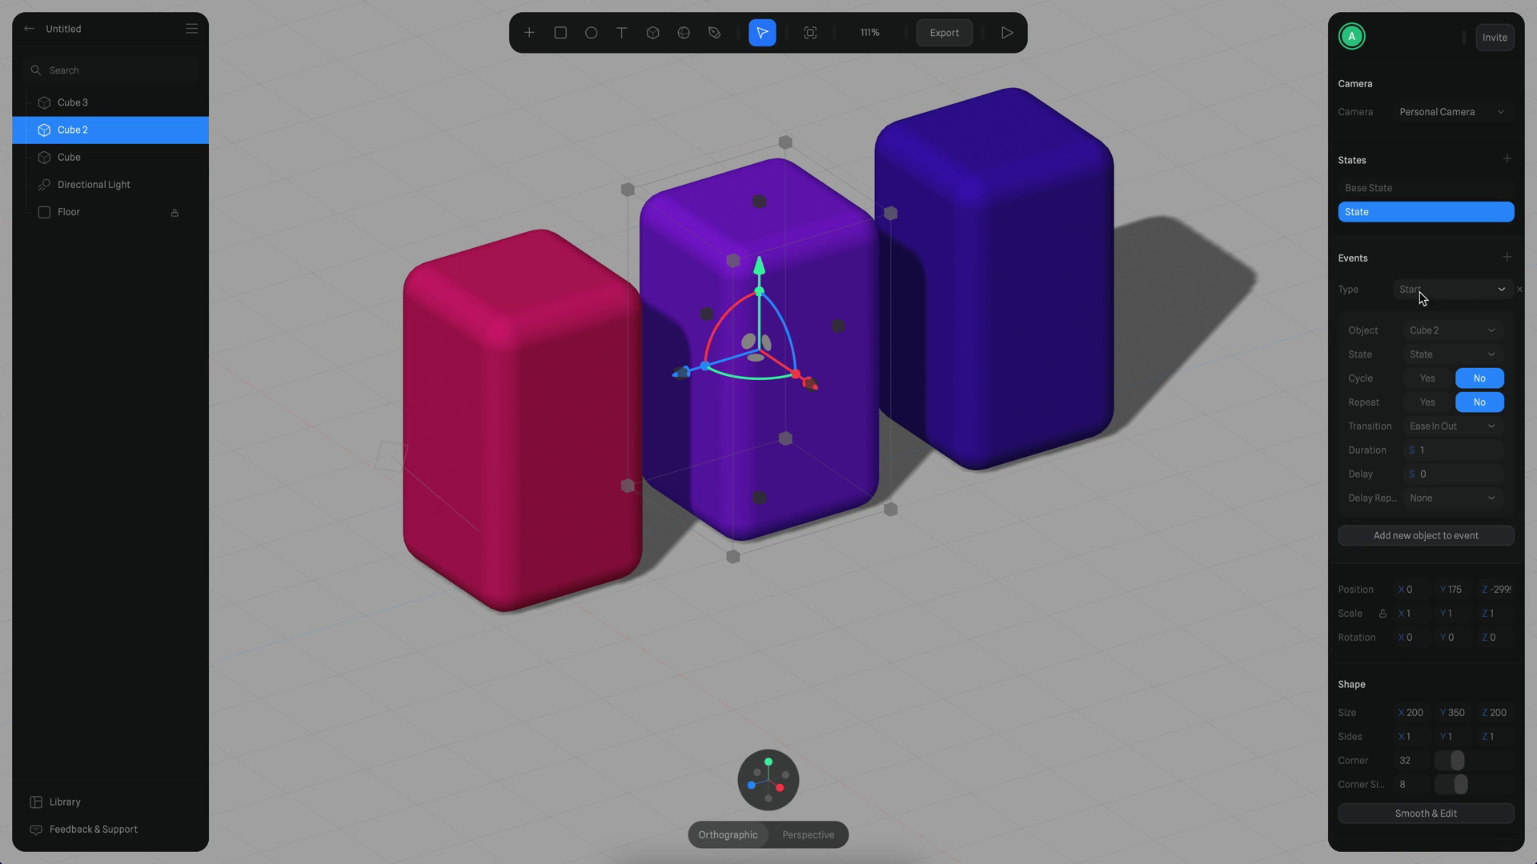
click(1428, 402)
click(1428, 379)
text(0.5)
key(Return)
click(1435, 499)
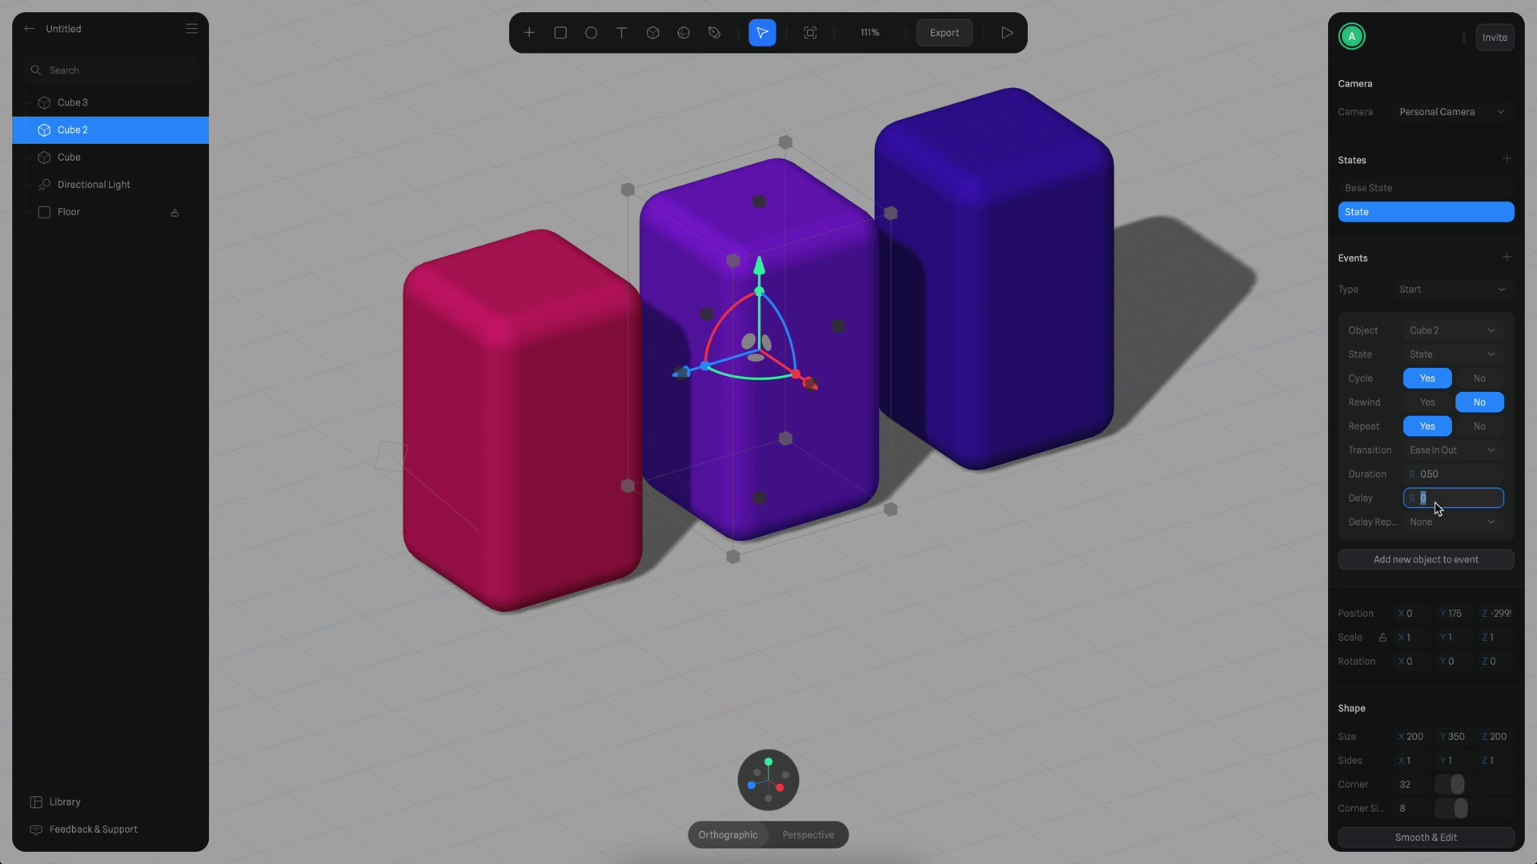
text(0.2)
key(Return)
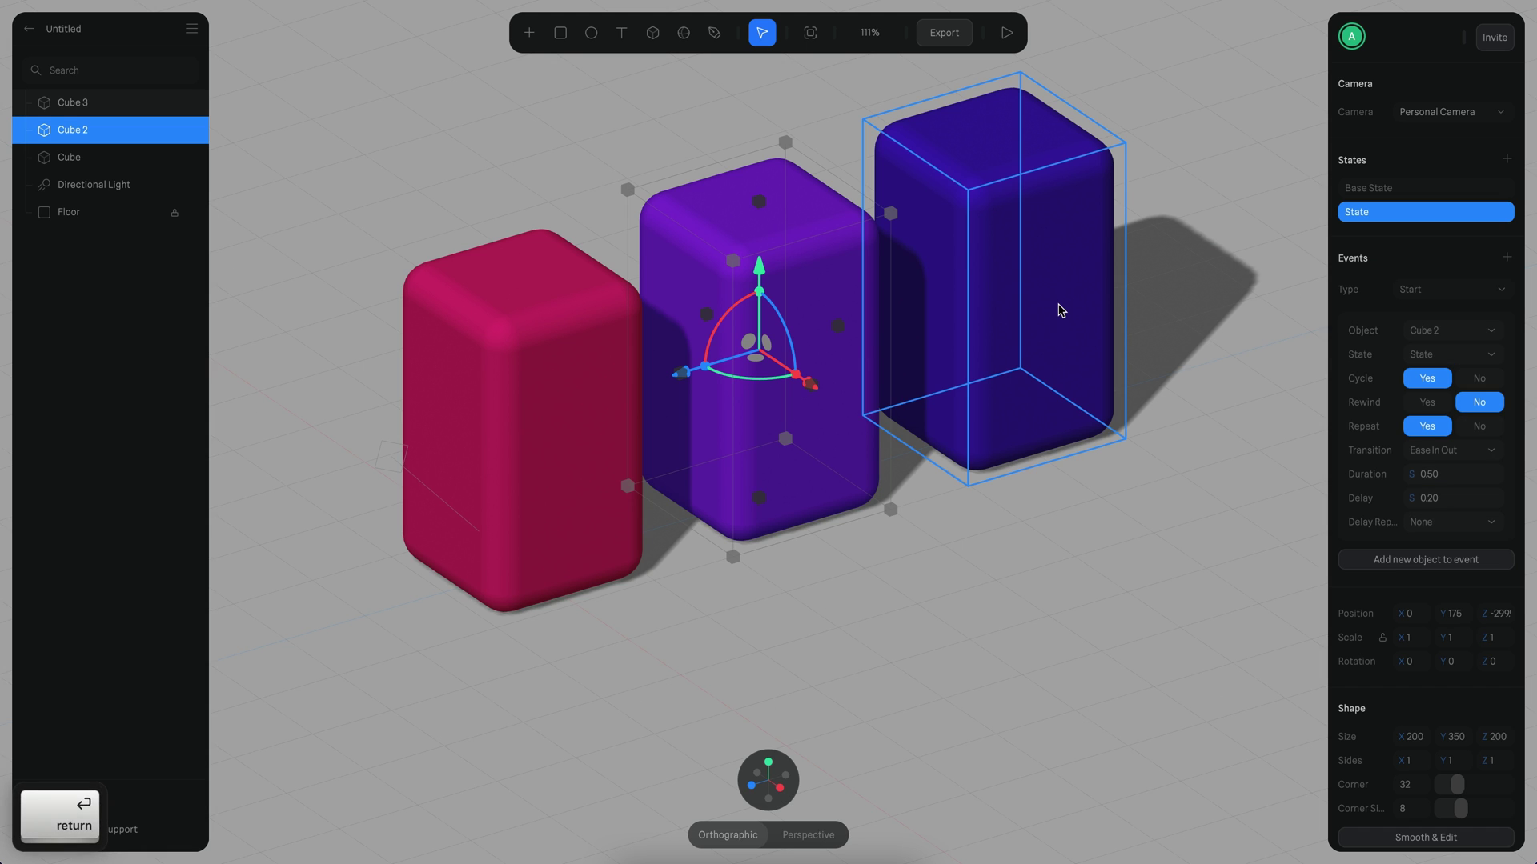
Add a cycling, repeating Start event to Cube 3 and set its delay
click(1109, 367)
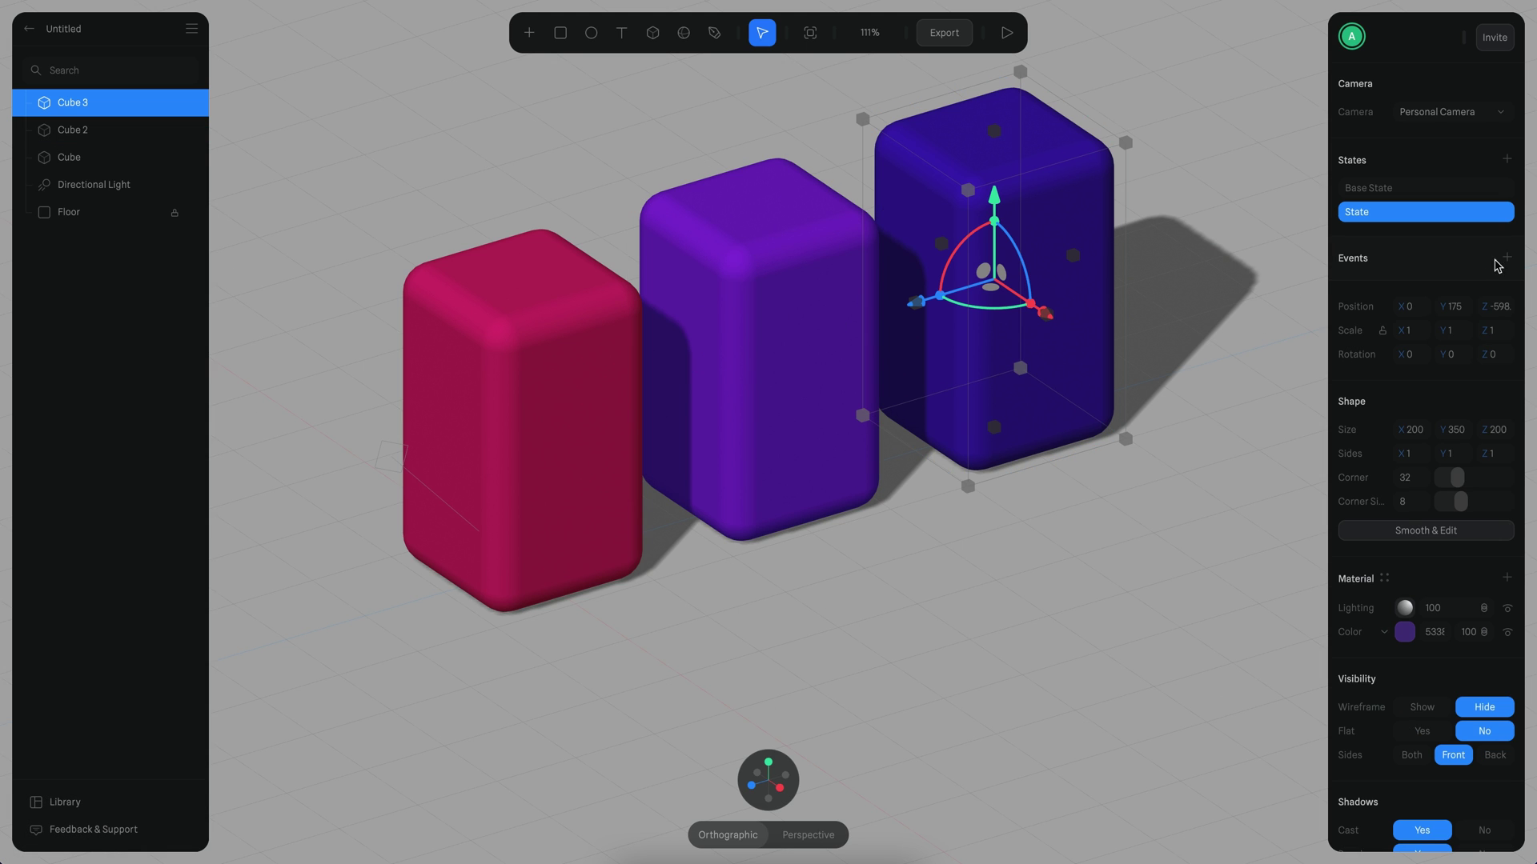
click(1506, 257)
click(1429, 379)
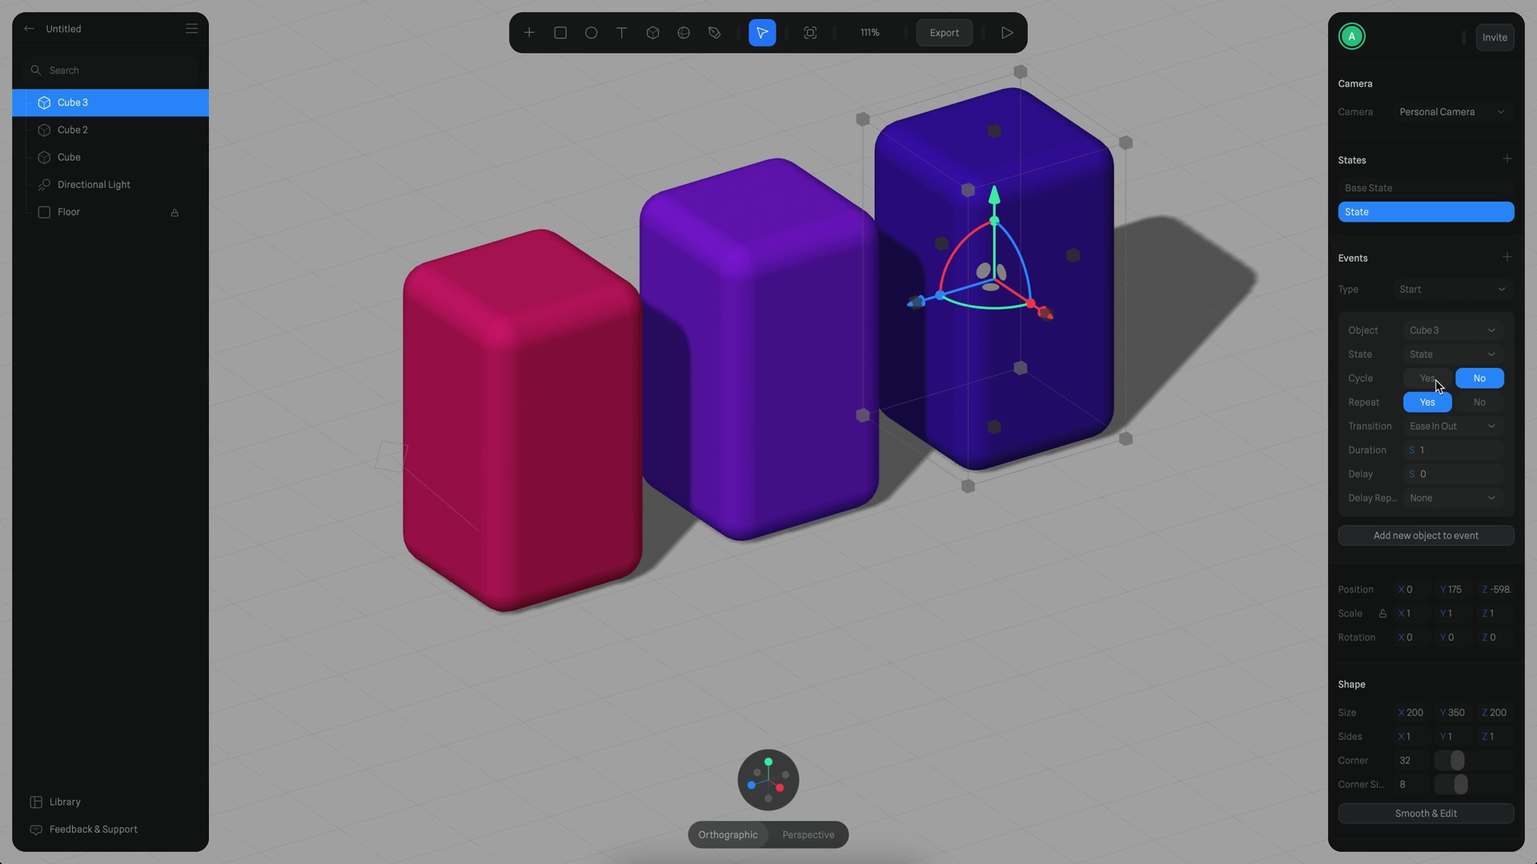
text(0.5)
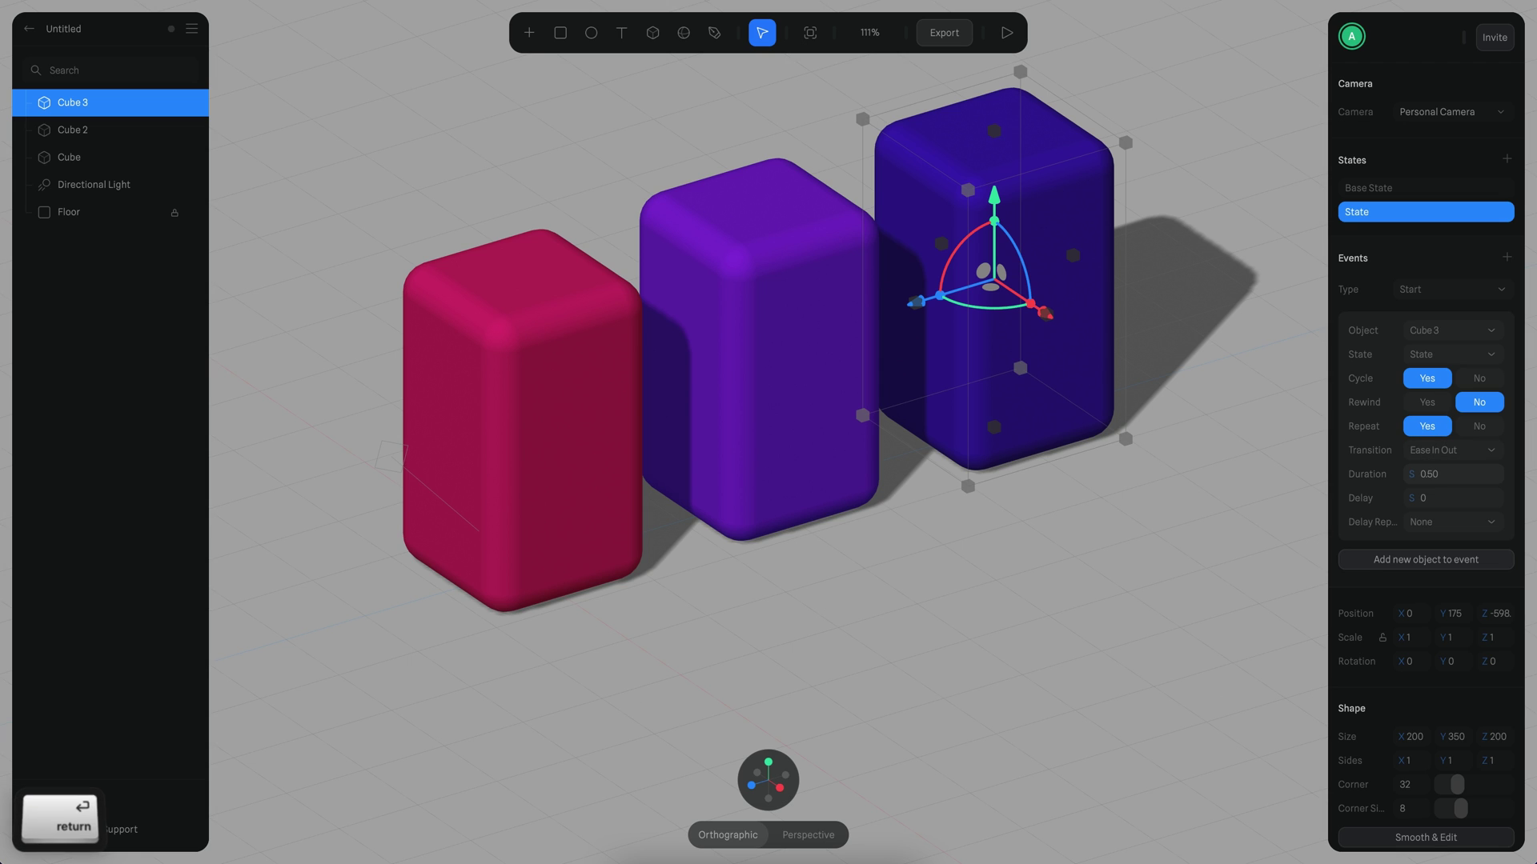
click(1425, 498)
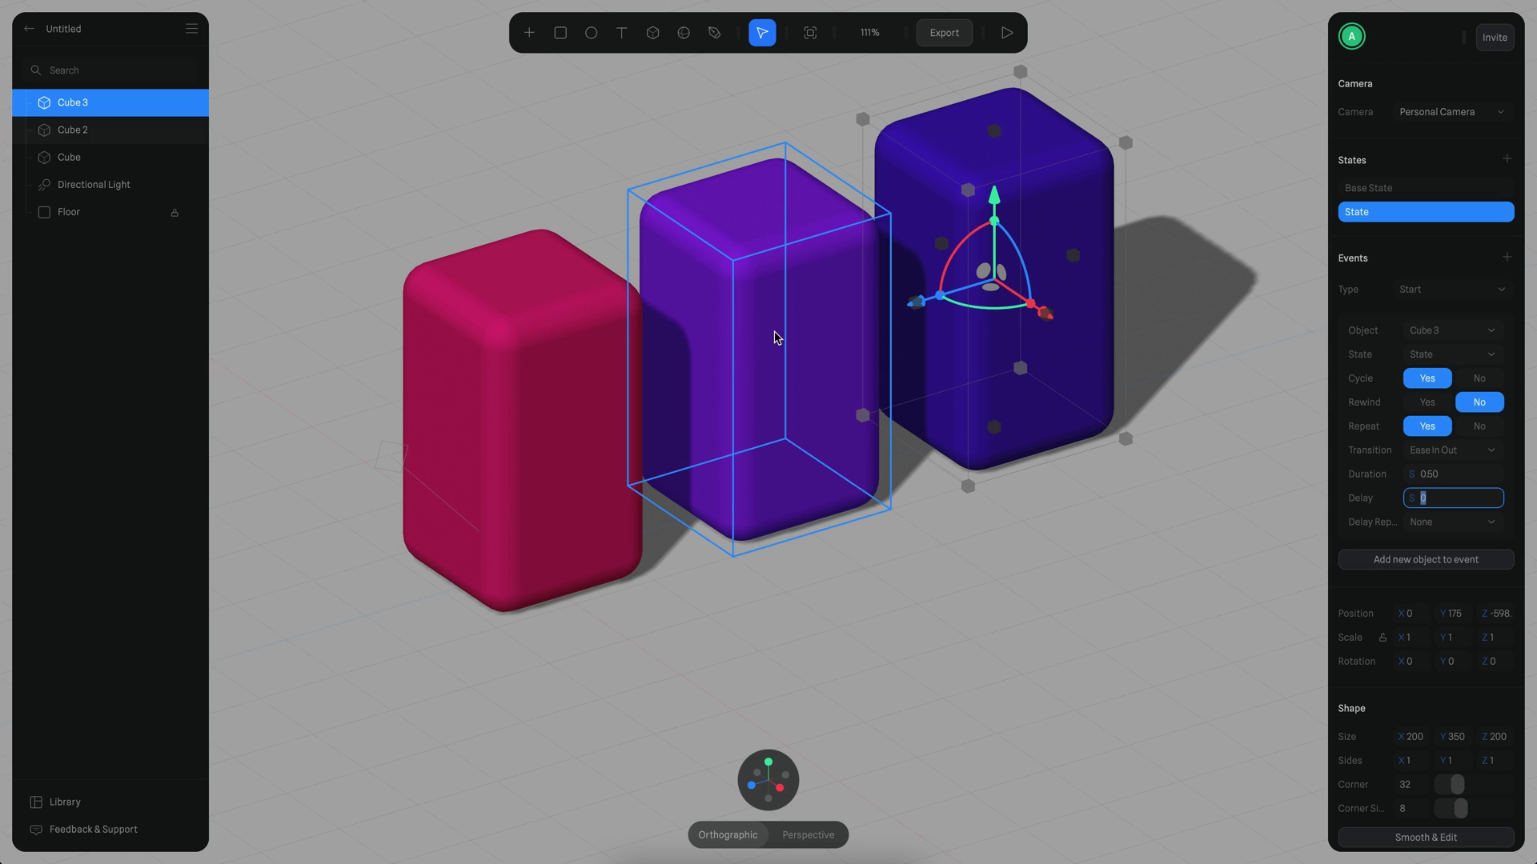
text(4)
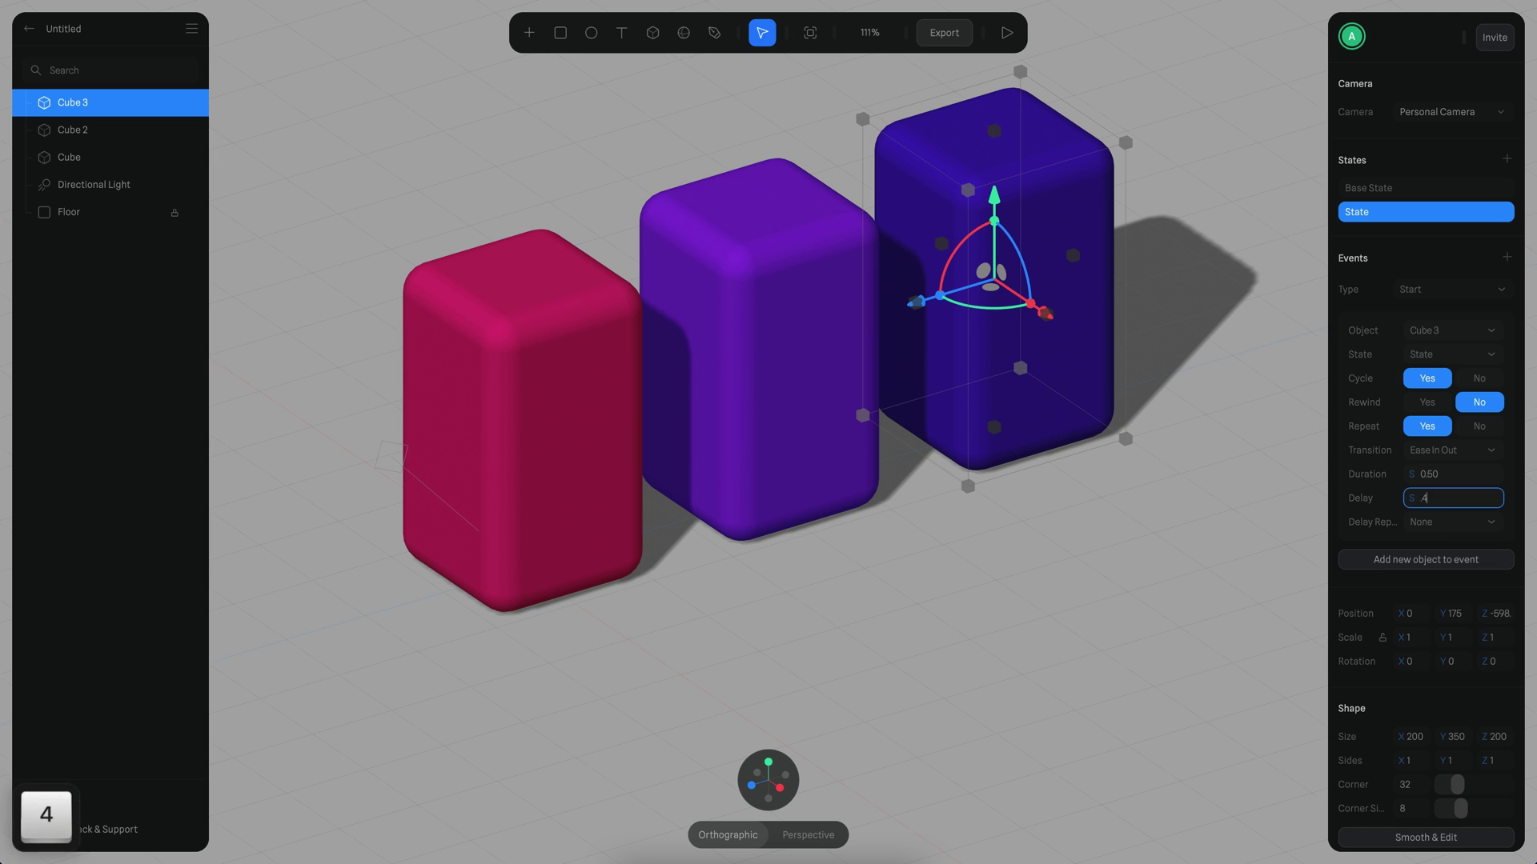
key(Return)
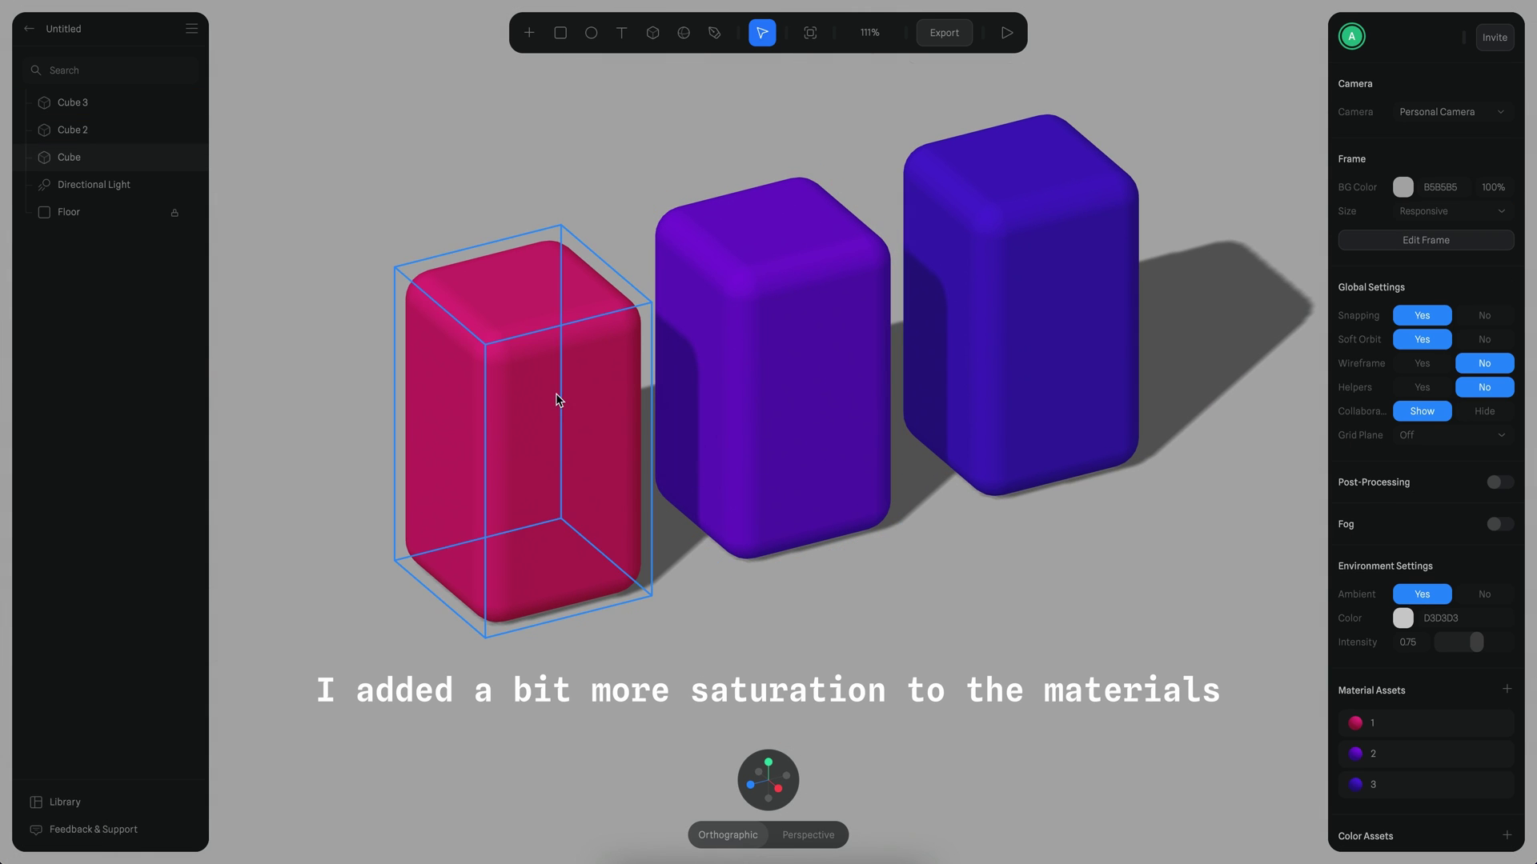
Switch the pink cube and Cube 2 to their short base state, then select Cube 3
click(559, 394)
click(1384, 189)
click(872, 409)
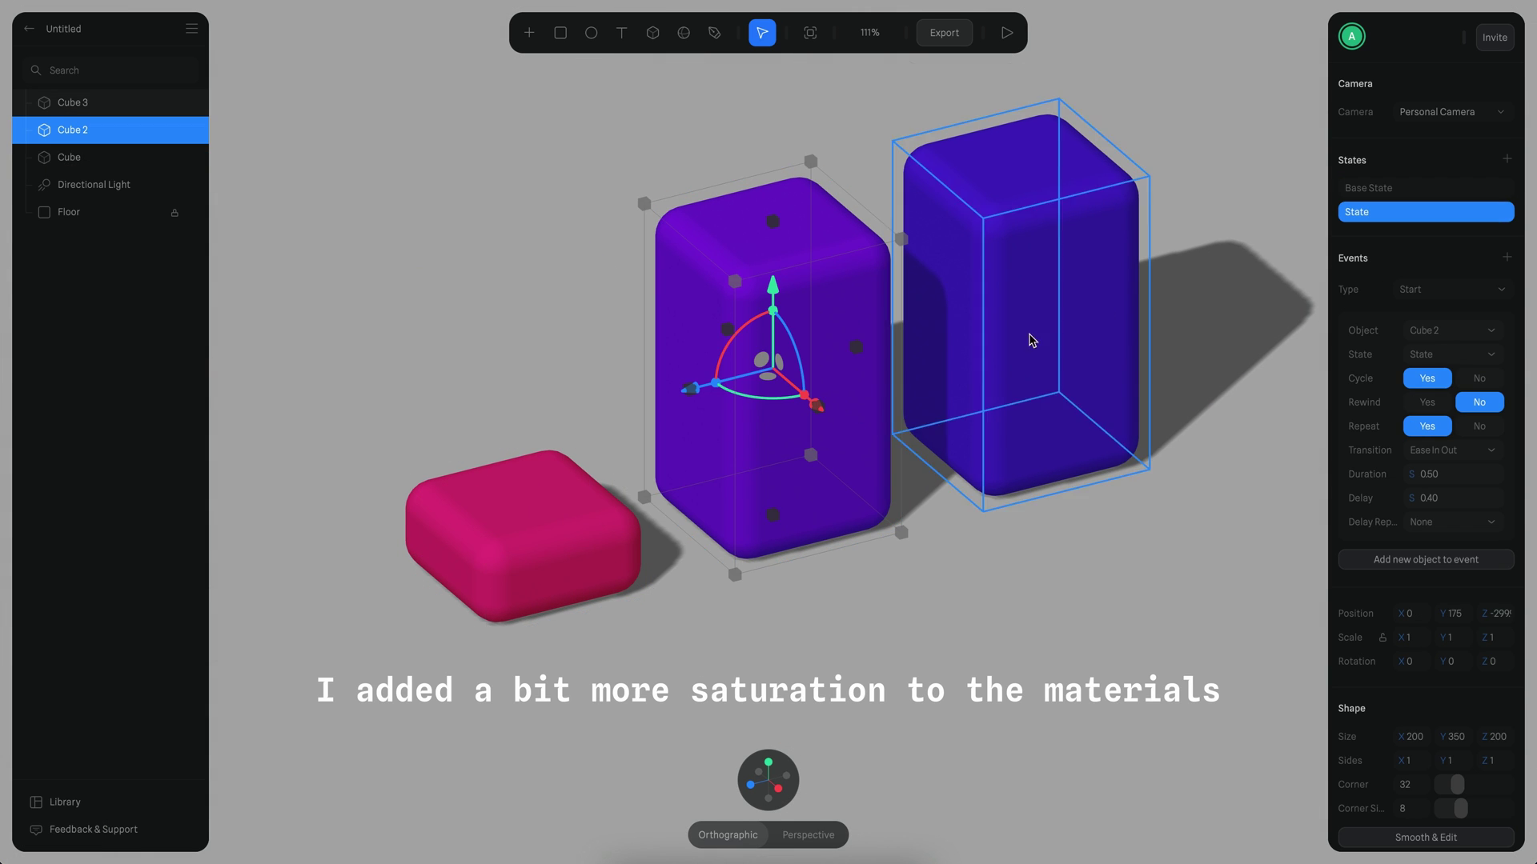
click(1343, 189)
click(1044, 336)
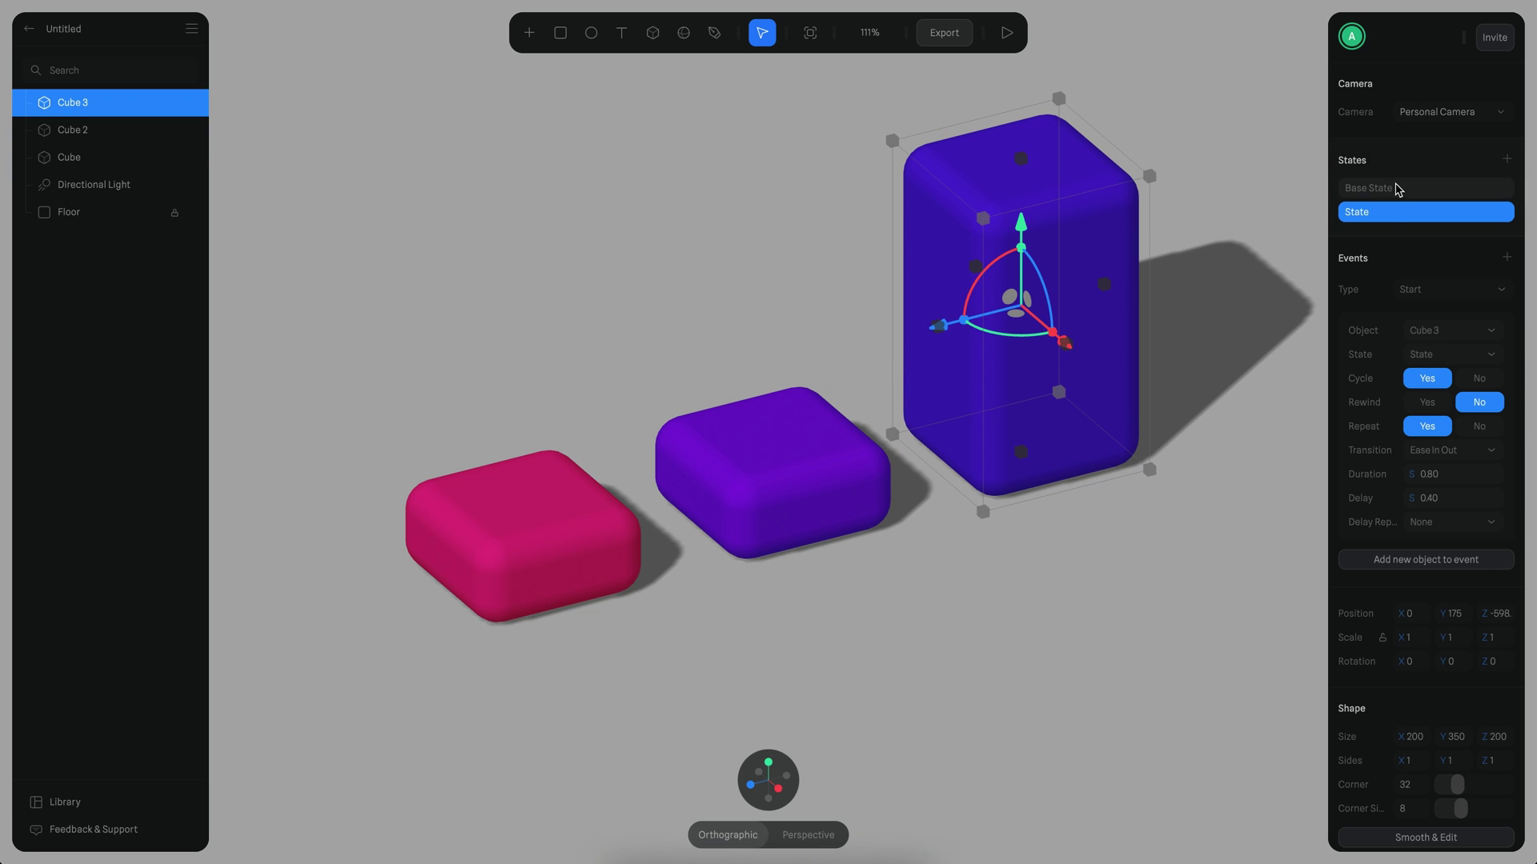
Put Cube 3 in its base state and preview the staggered looping cube animation
click(1397, 189)
click(1018, 546)
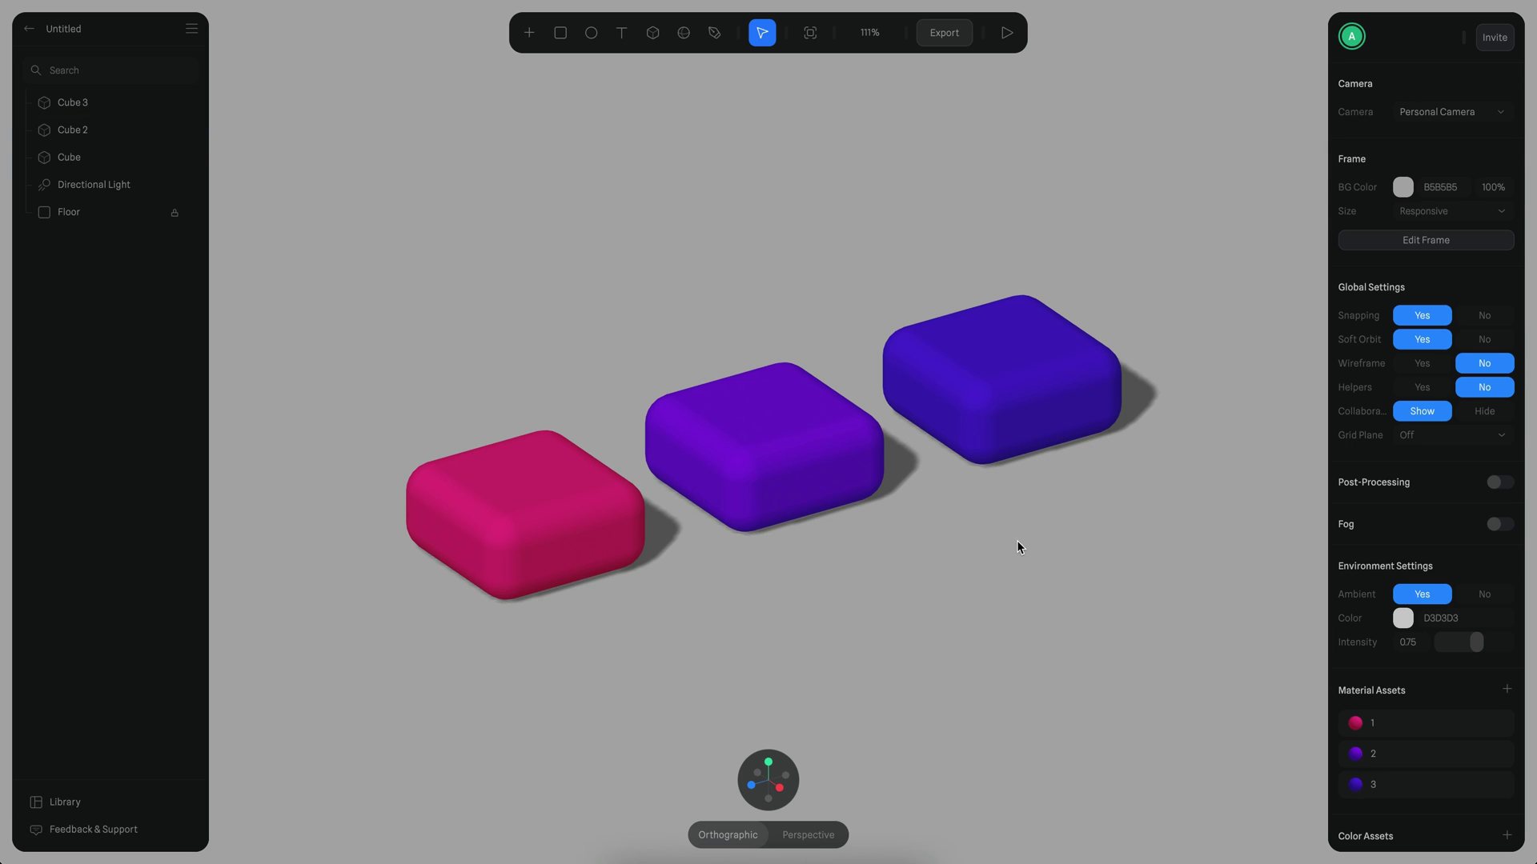
click(1008, 35)
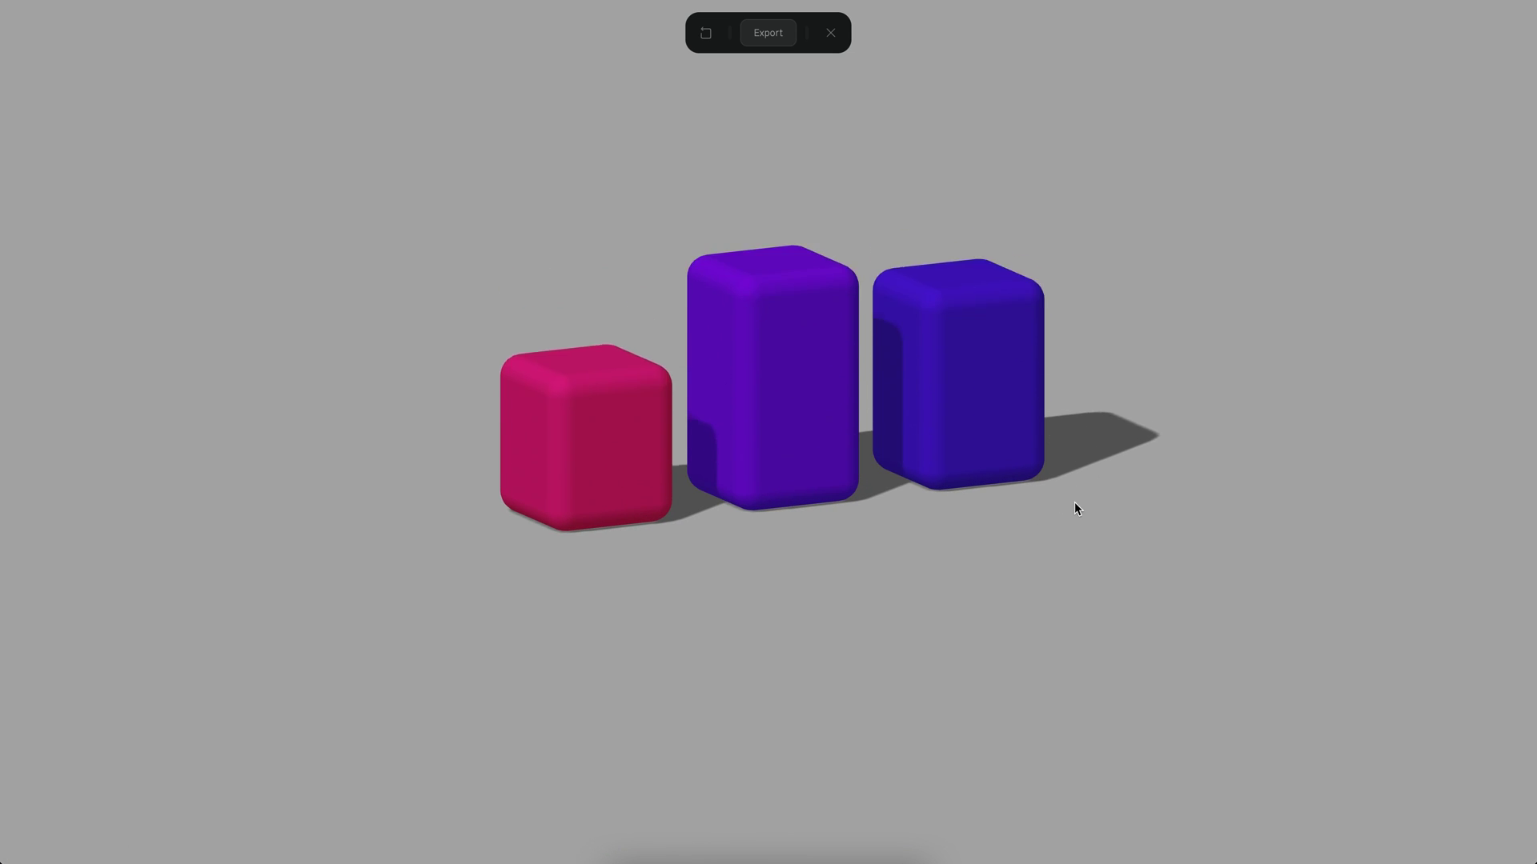
key(alt)
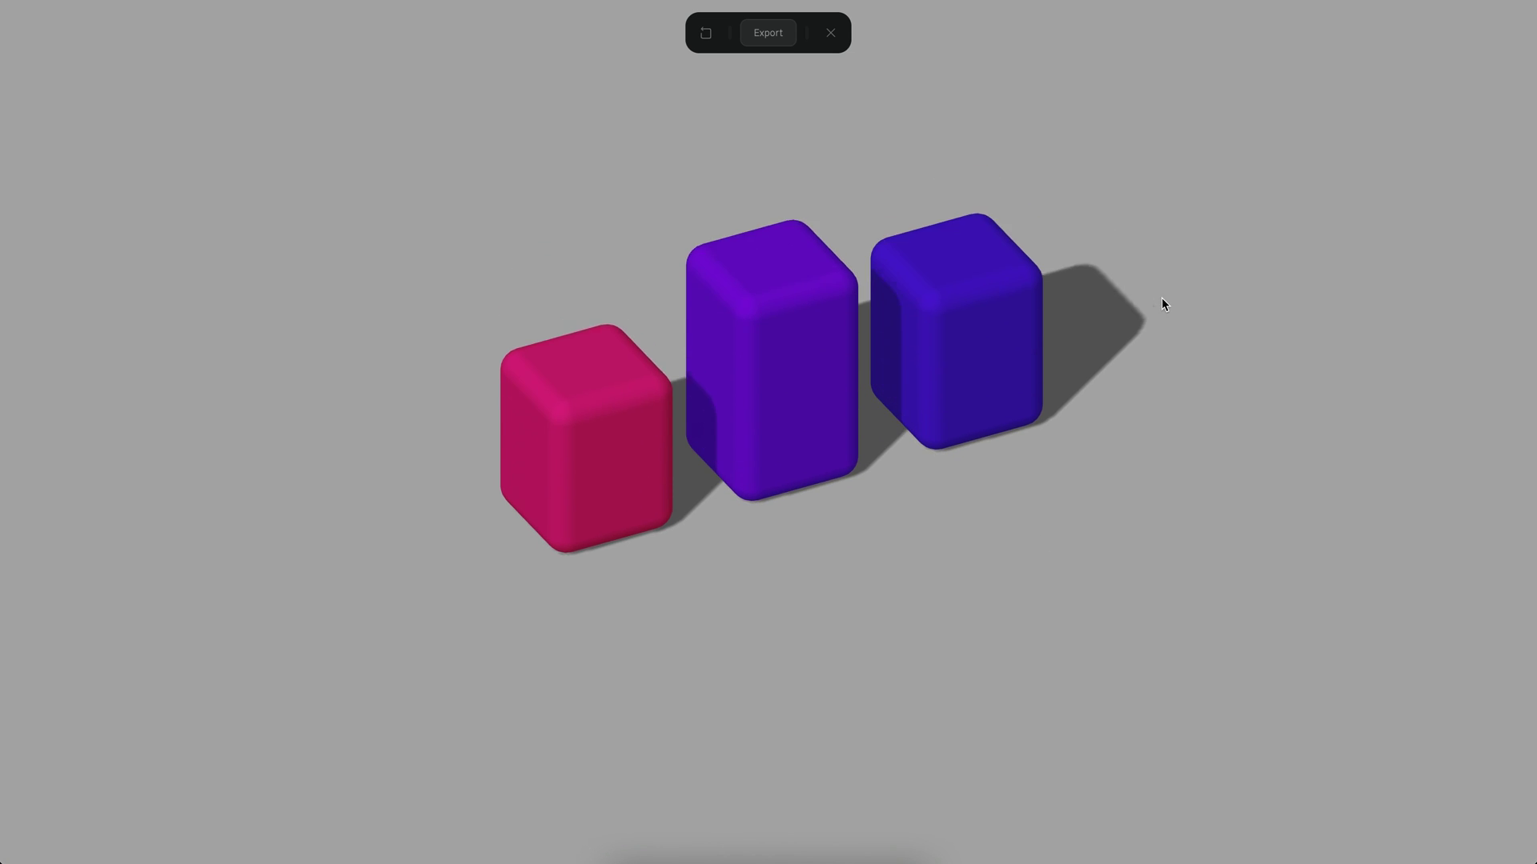
key(alt)
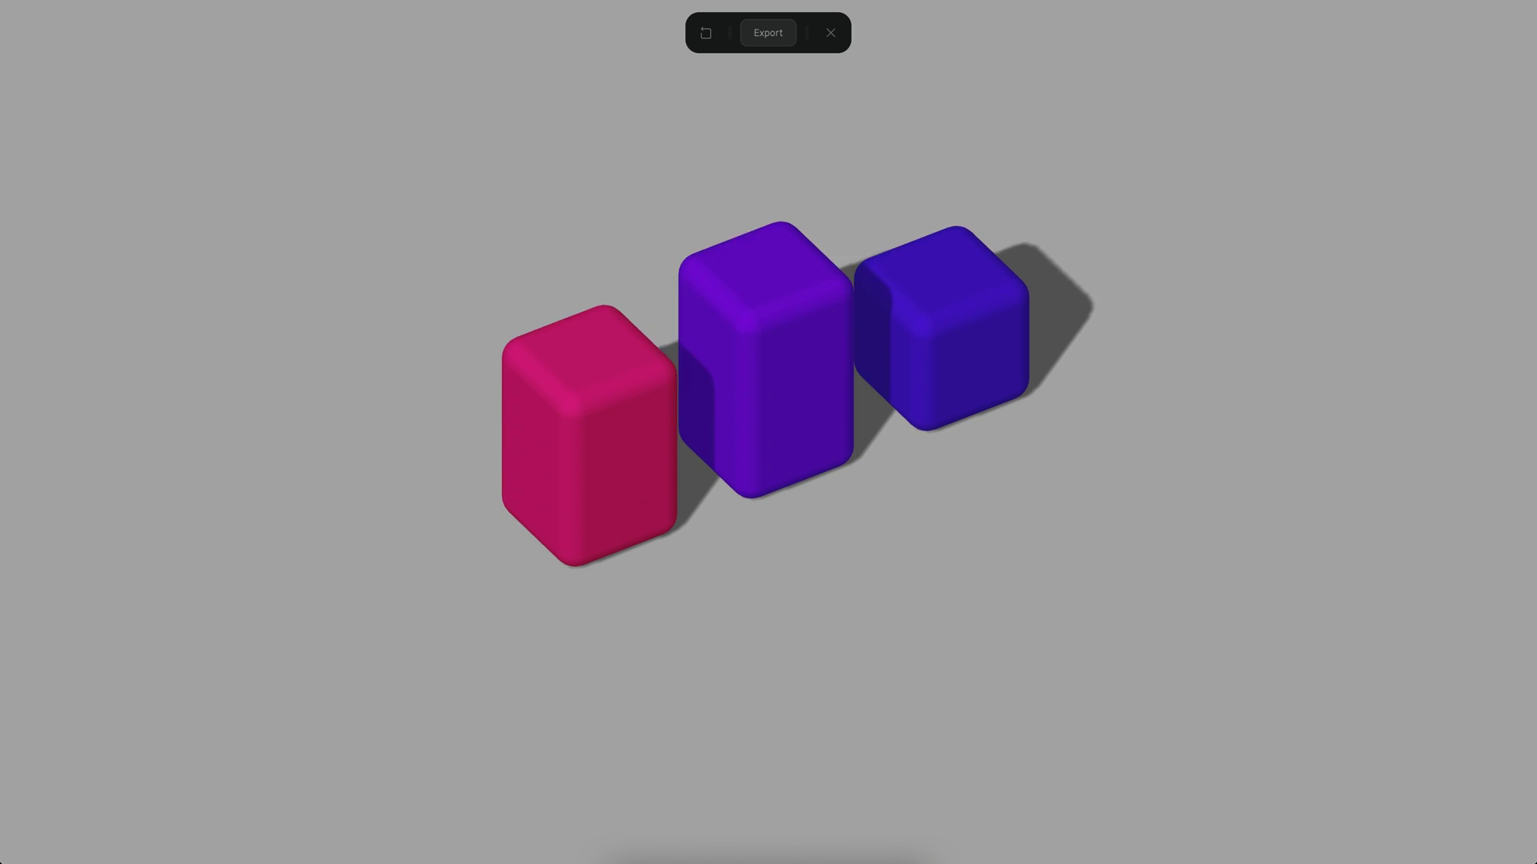
key(Escape)
Set the Floor's material lighting to 40 and make its grey slightly lighter
click(91, 222)
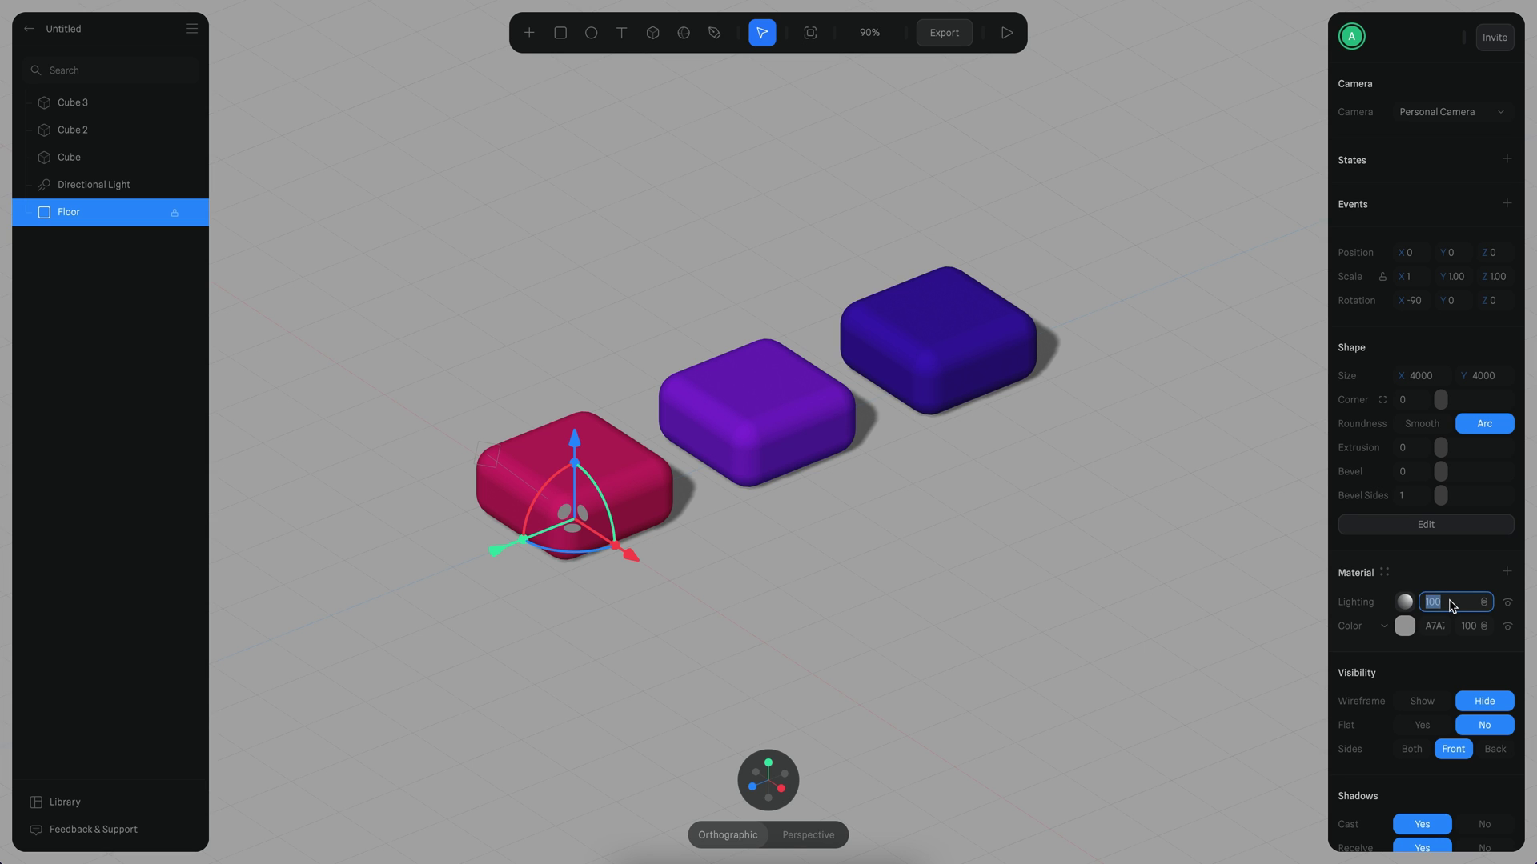
text(40)
key(Return)
click(1405, 626)
drag(1335, 719, 1336, 701)
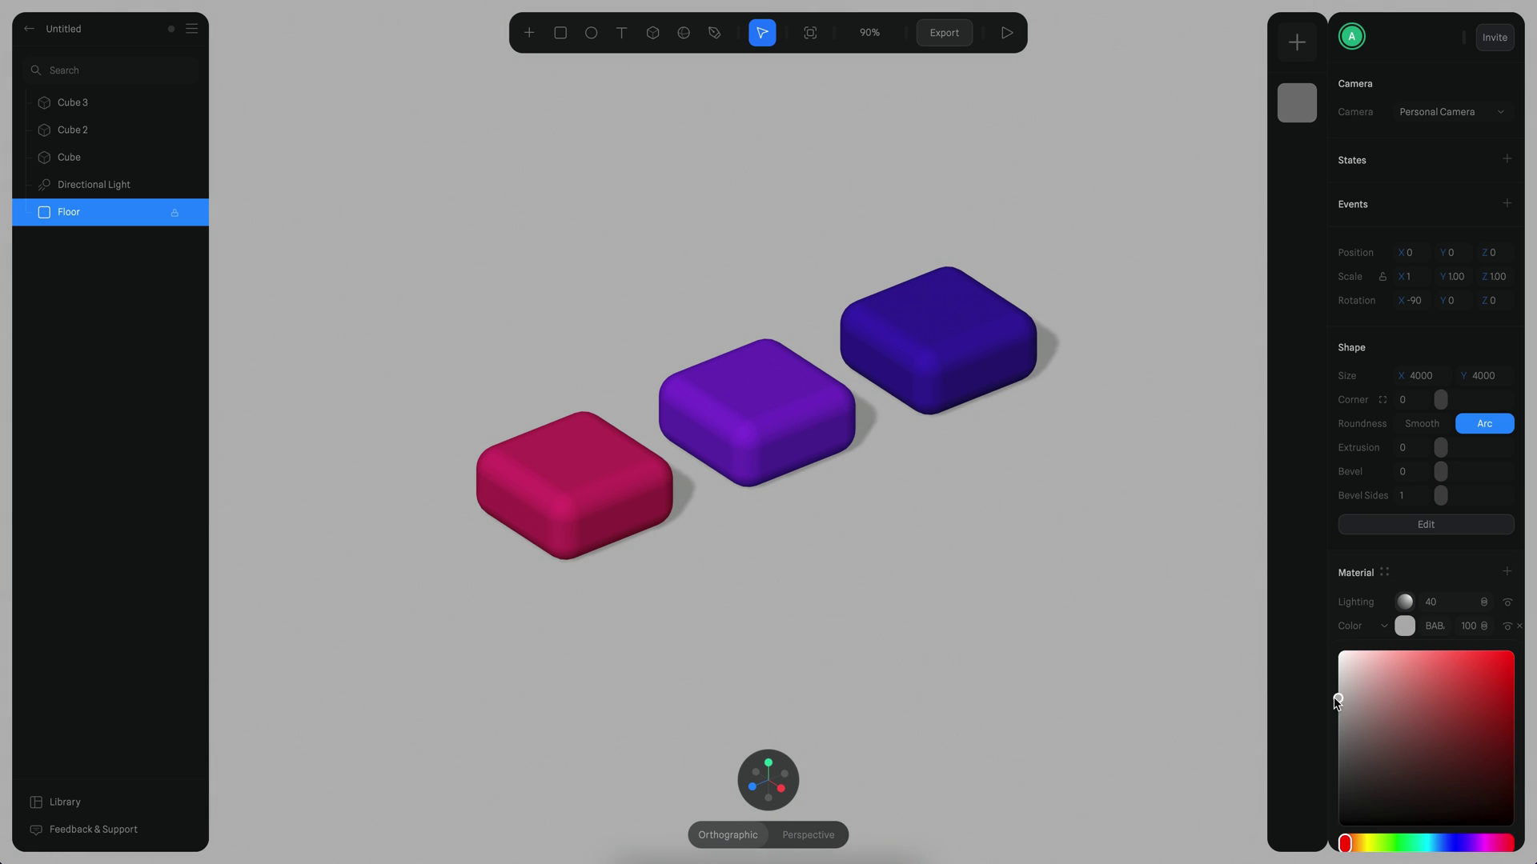
Start sampling the background colour from the canvas with the BG Color eyedropper
scroll(923, 568, down, 10)
click(1122, 289)
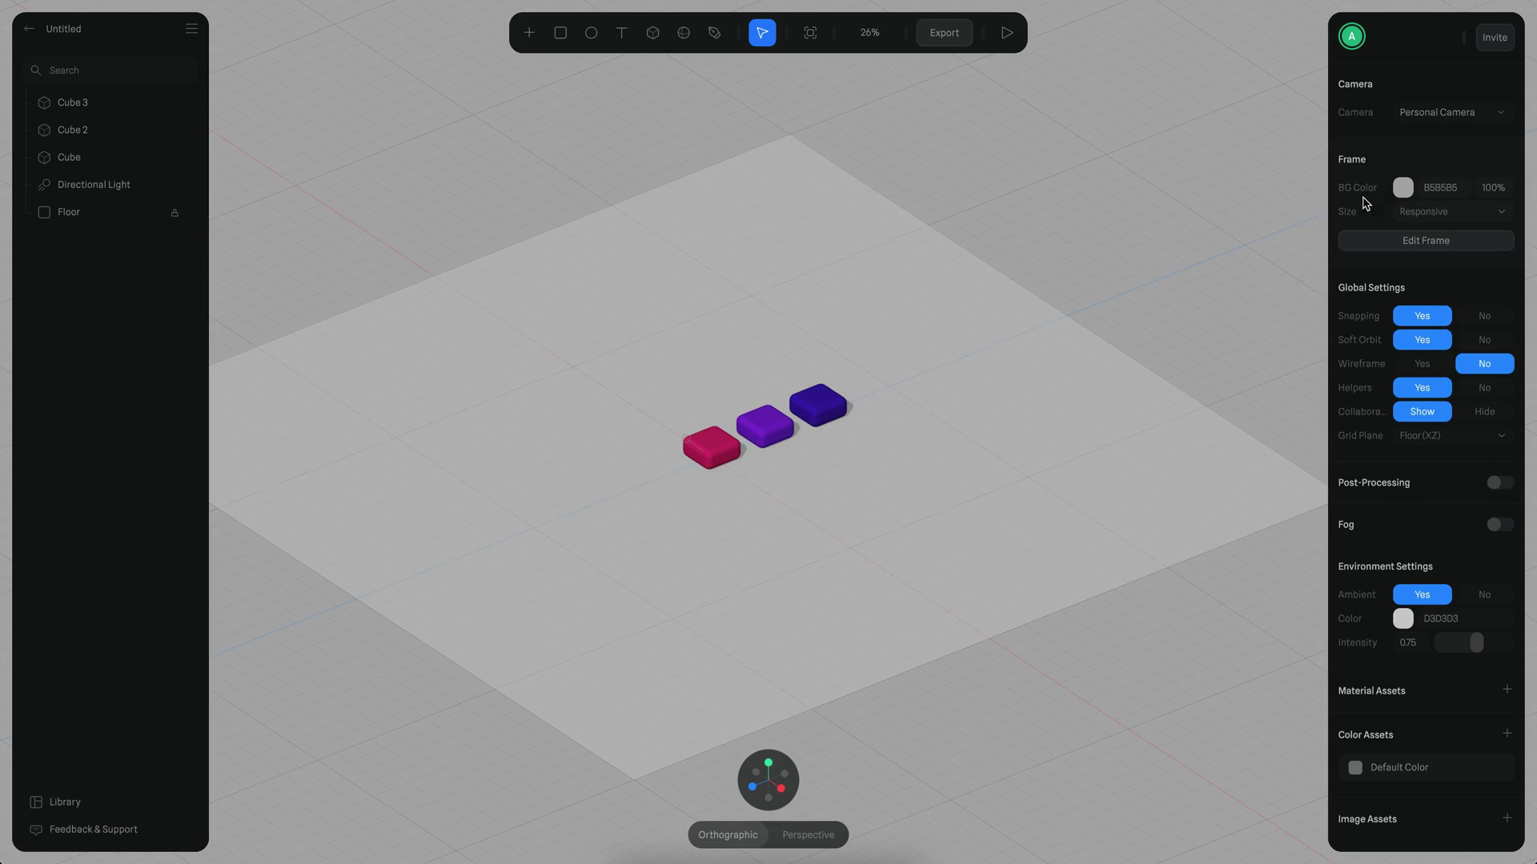
click(1404, 187)
click(1348, 453)
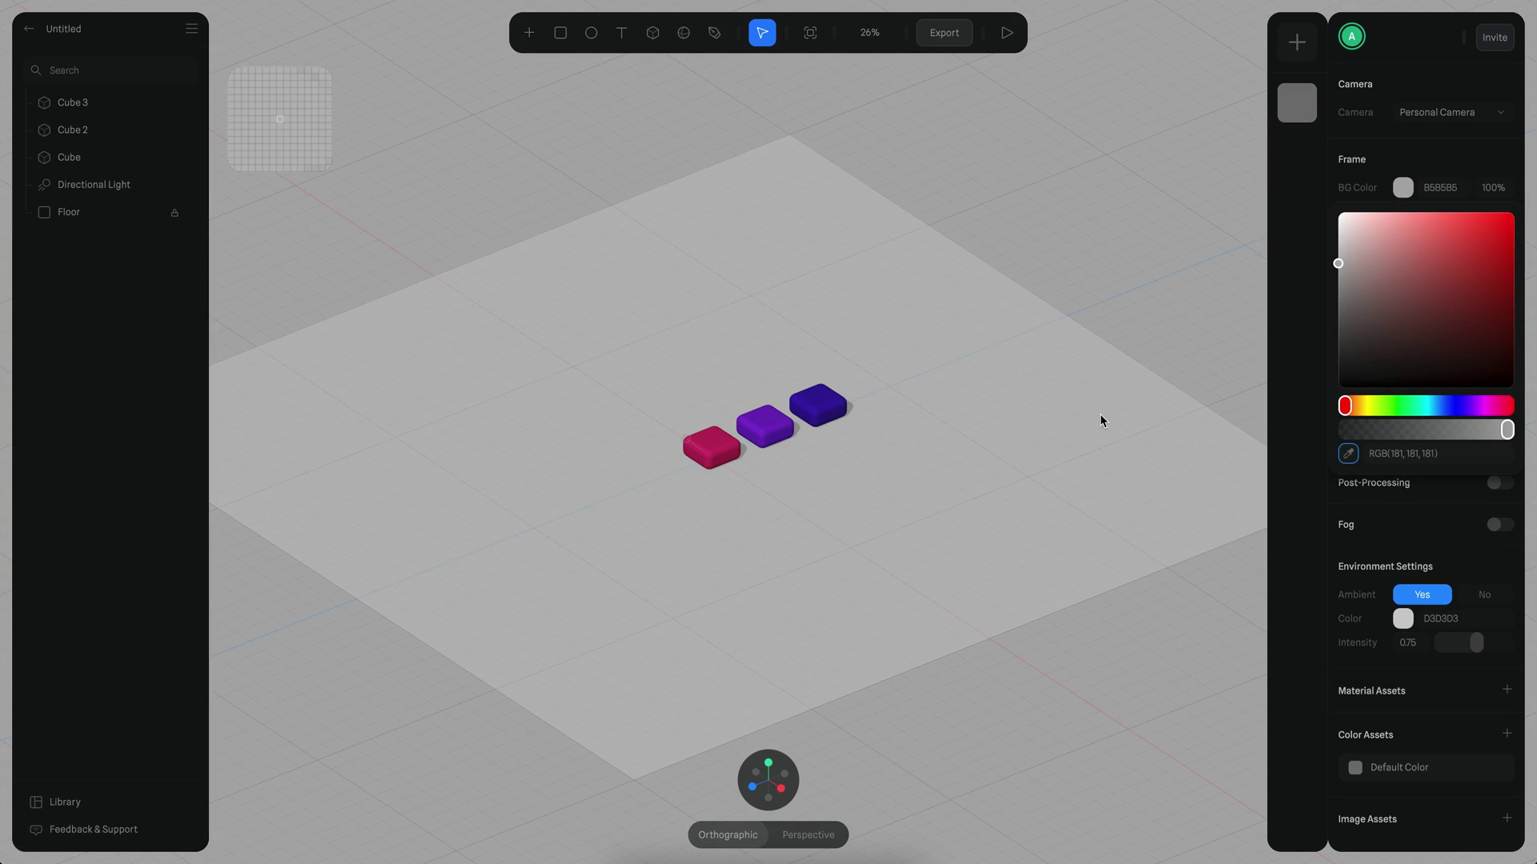
Sample the floor's grey as the background colour and orbit around the character
click(1099, 415)
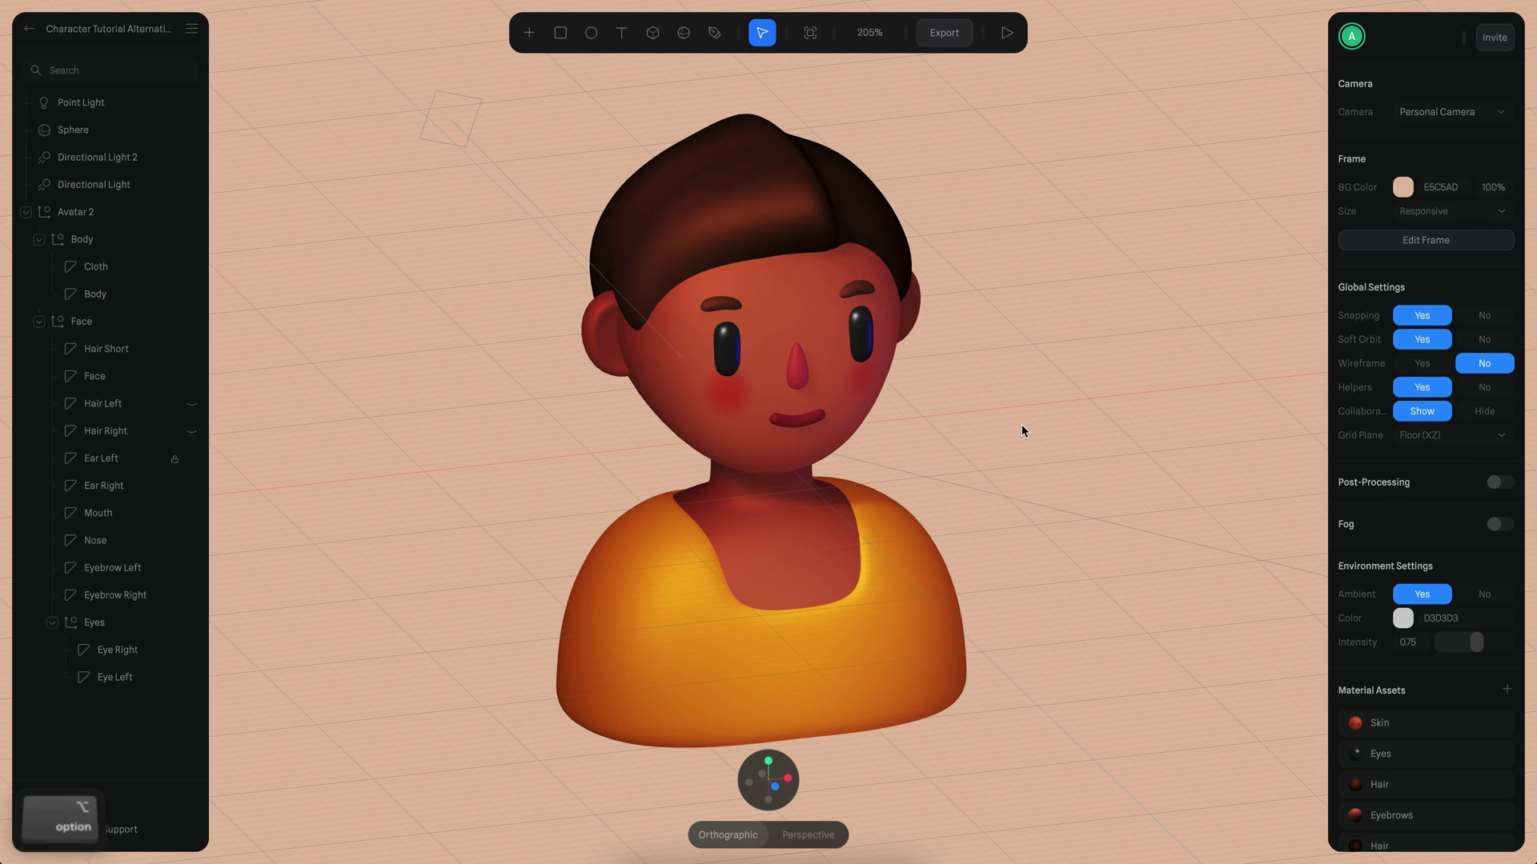
alt+drag(1018, 426, 1015, 431)
scroll(1014, 432, up, 5)
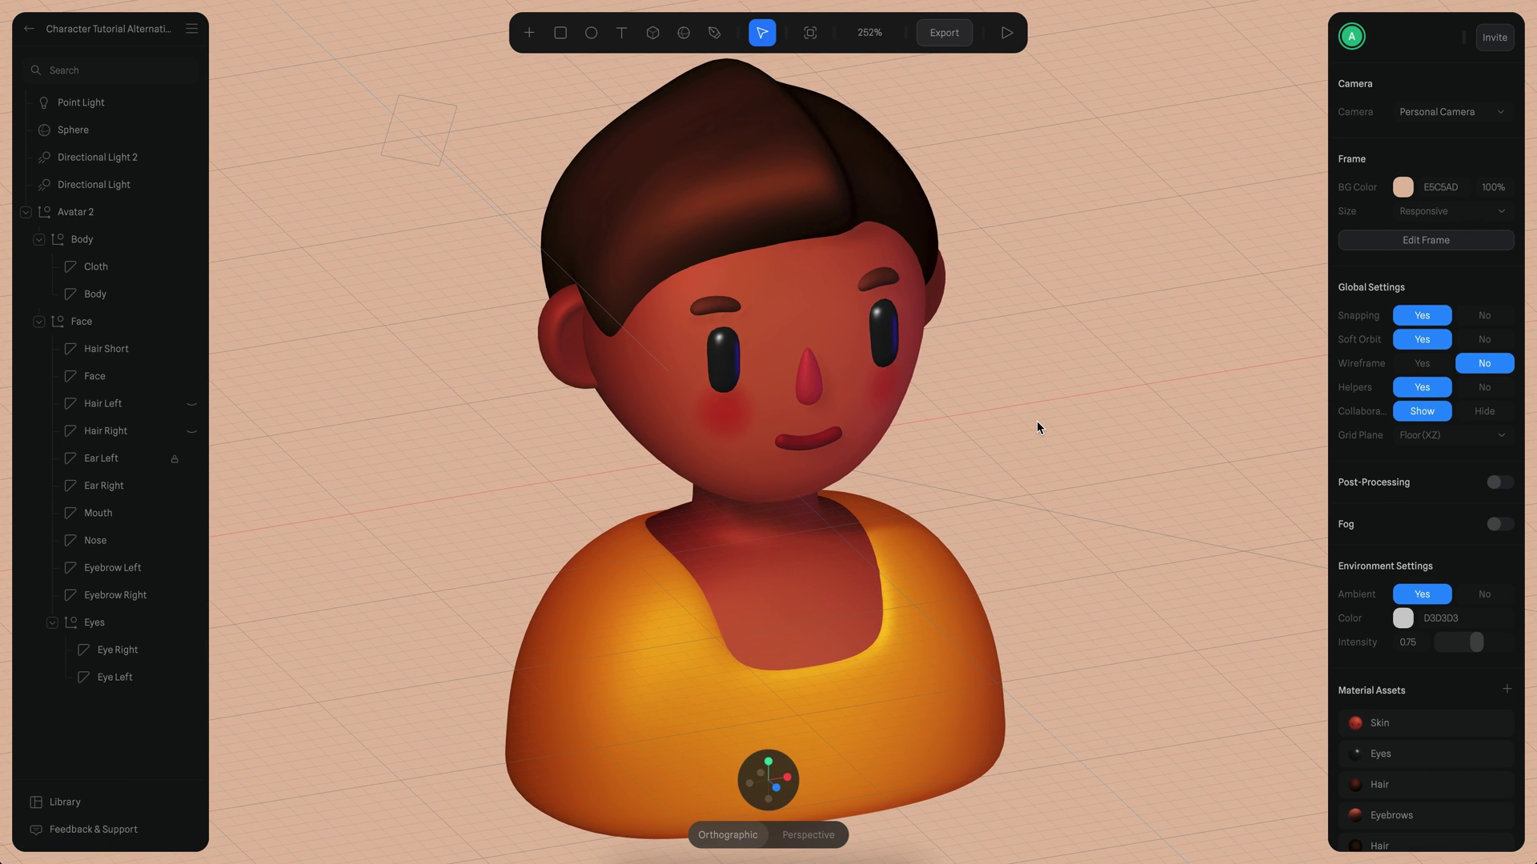
mouse_move(1036, 421)
alt+mouse_down()
mouse_move(1005, 419)
mouse_move(1039, 424)
alt+mouse_up()
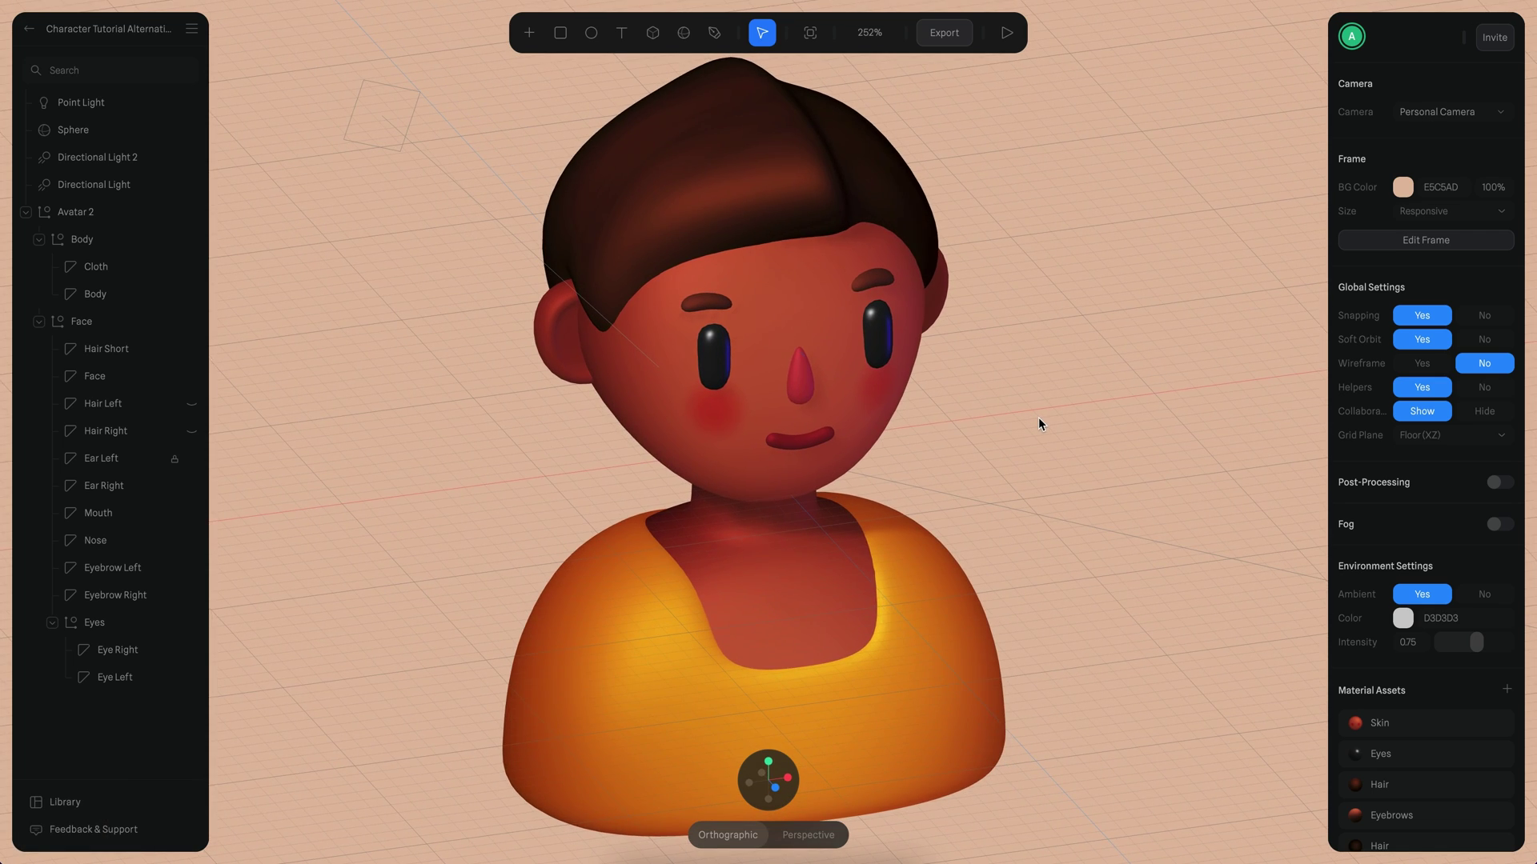
scroll(800, 382, up, 5)
Squash the Eyes group to Scale Y 0.42 in a second state, keeping the base state full height
click(928, 353)
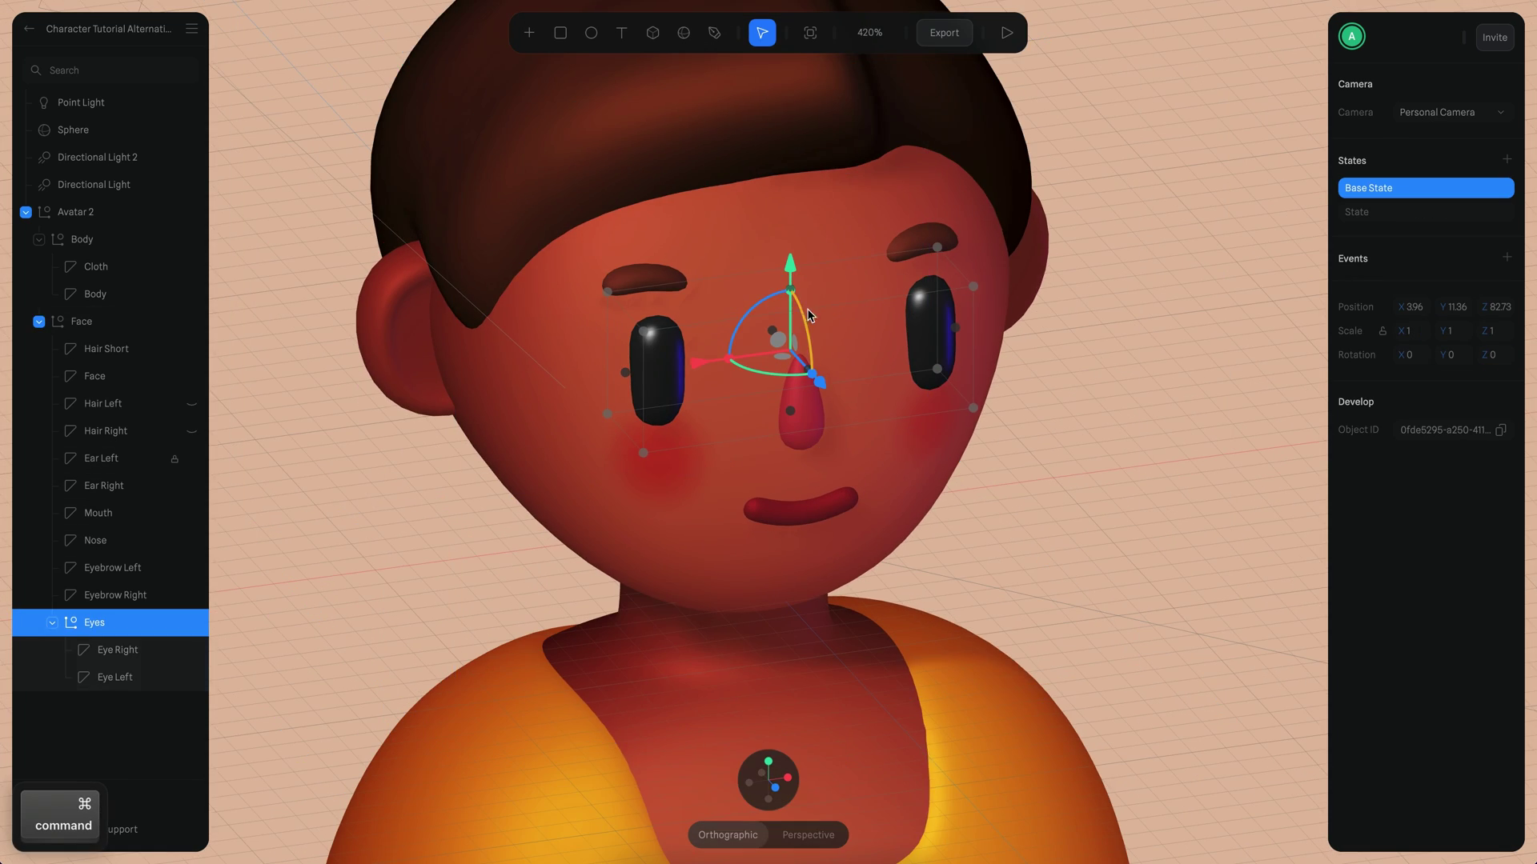
scroll(814, 315, up, 3)
click(1376, 212)
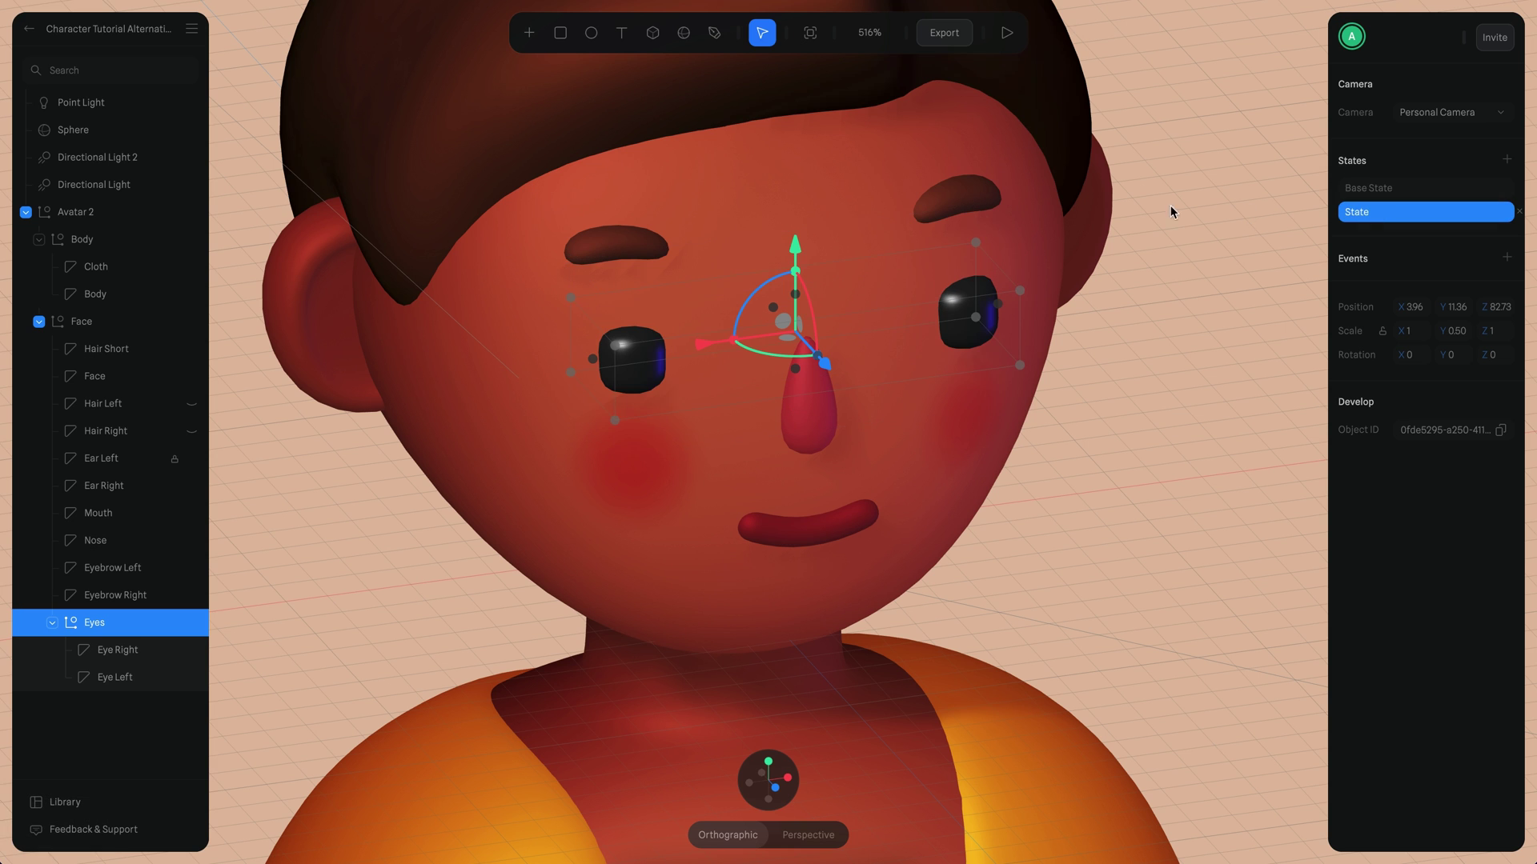
click(1373, 189)
click(1369, 212)
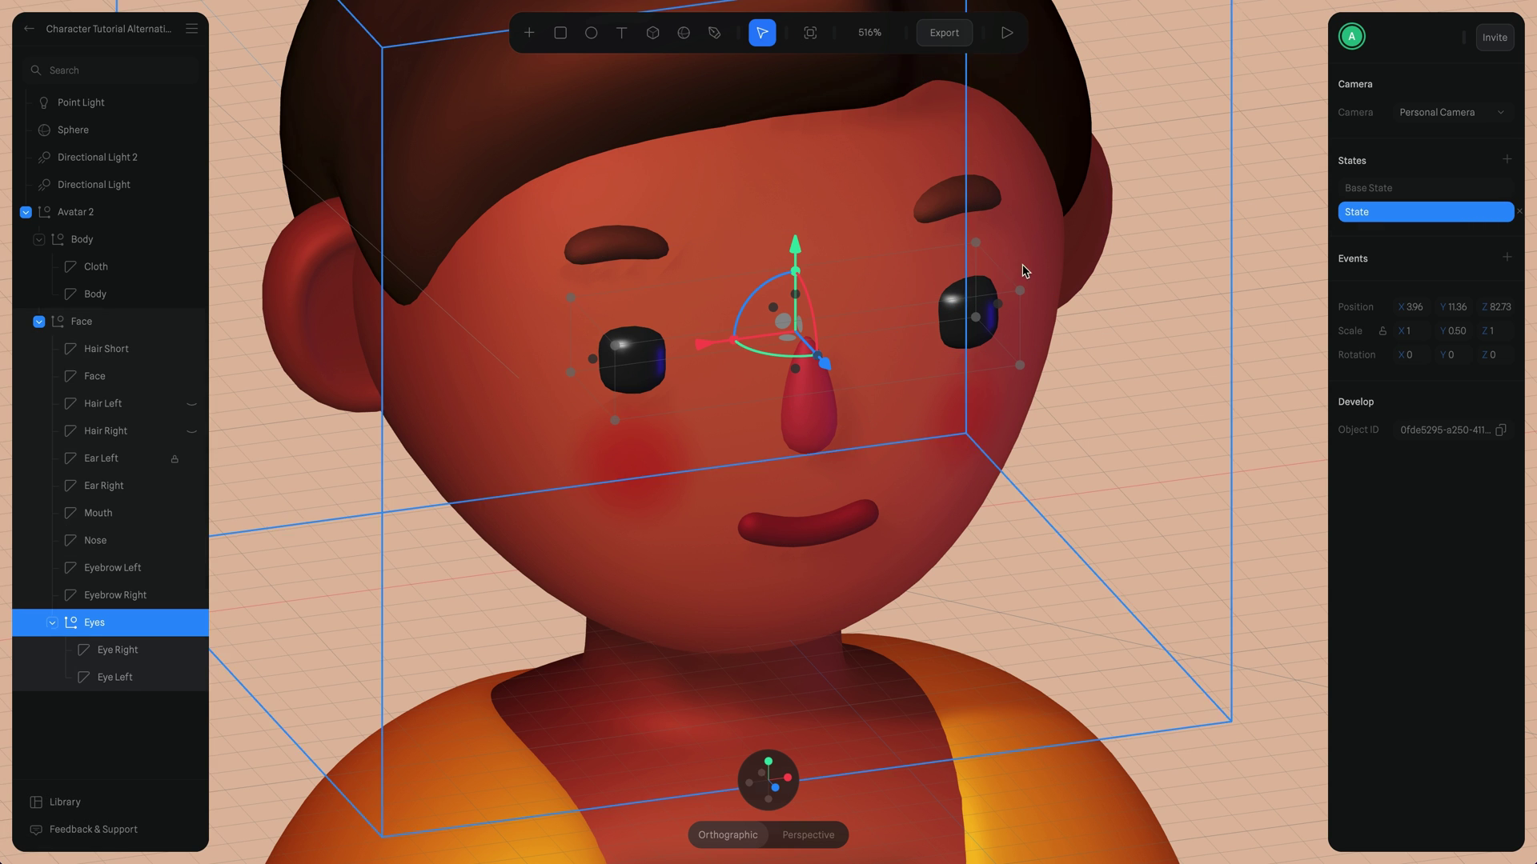
scroll(875, 281, up, 4)
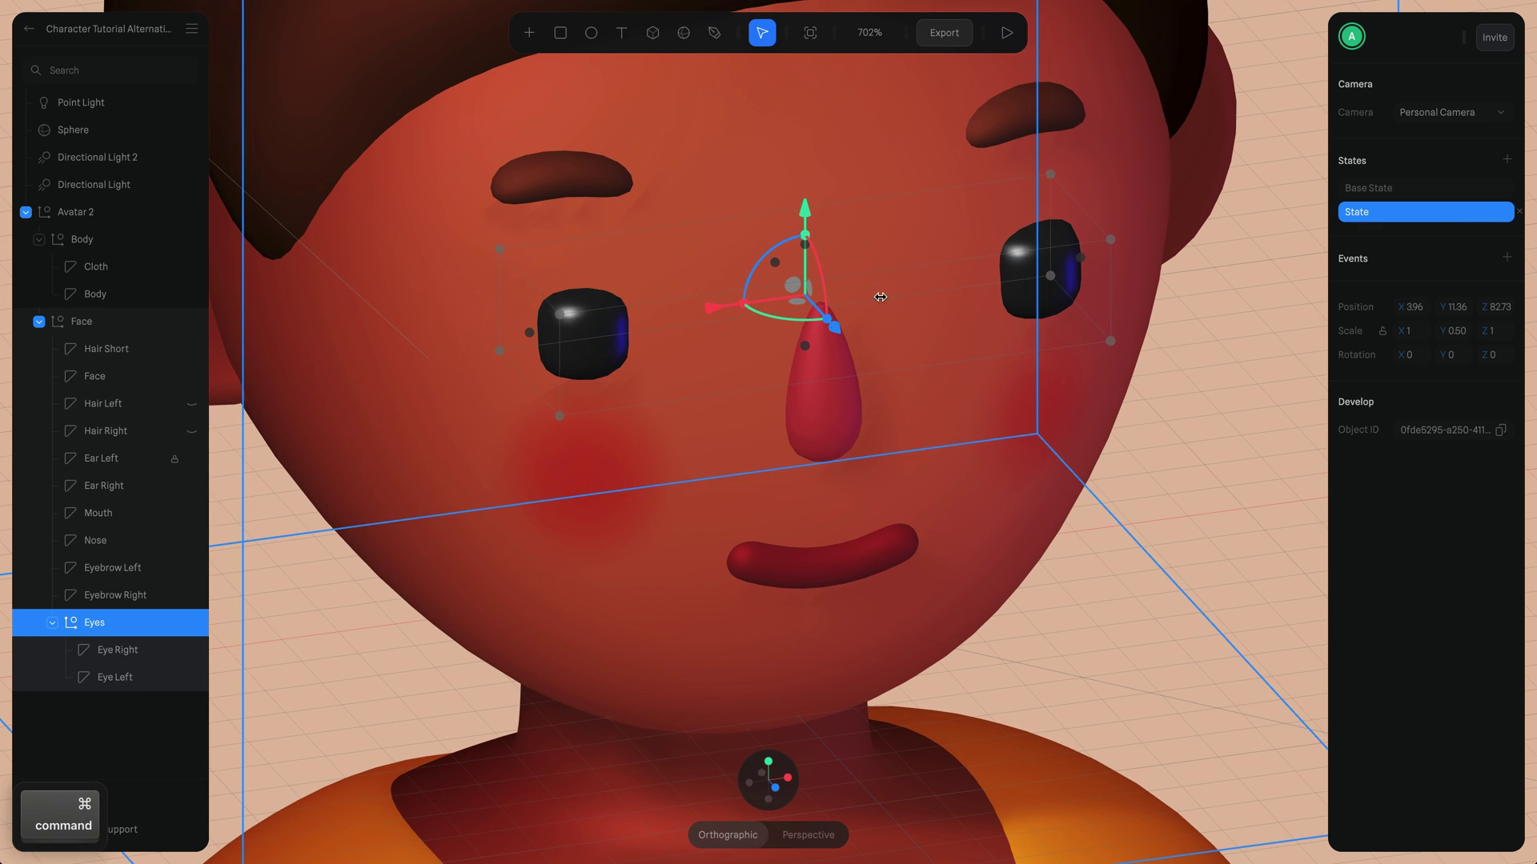
drag(1444, 331, 1105, 272)
click(1384, 189)
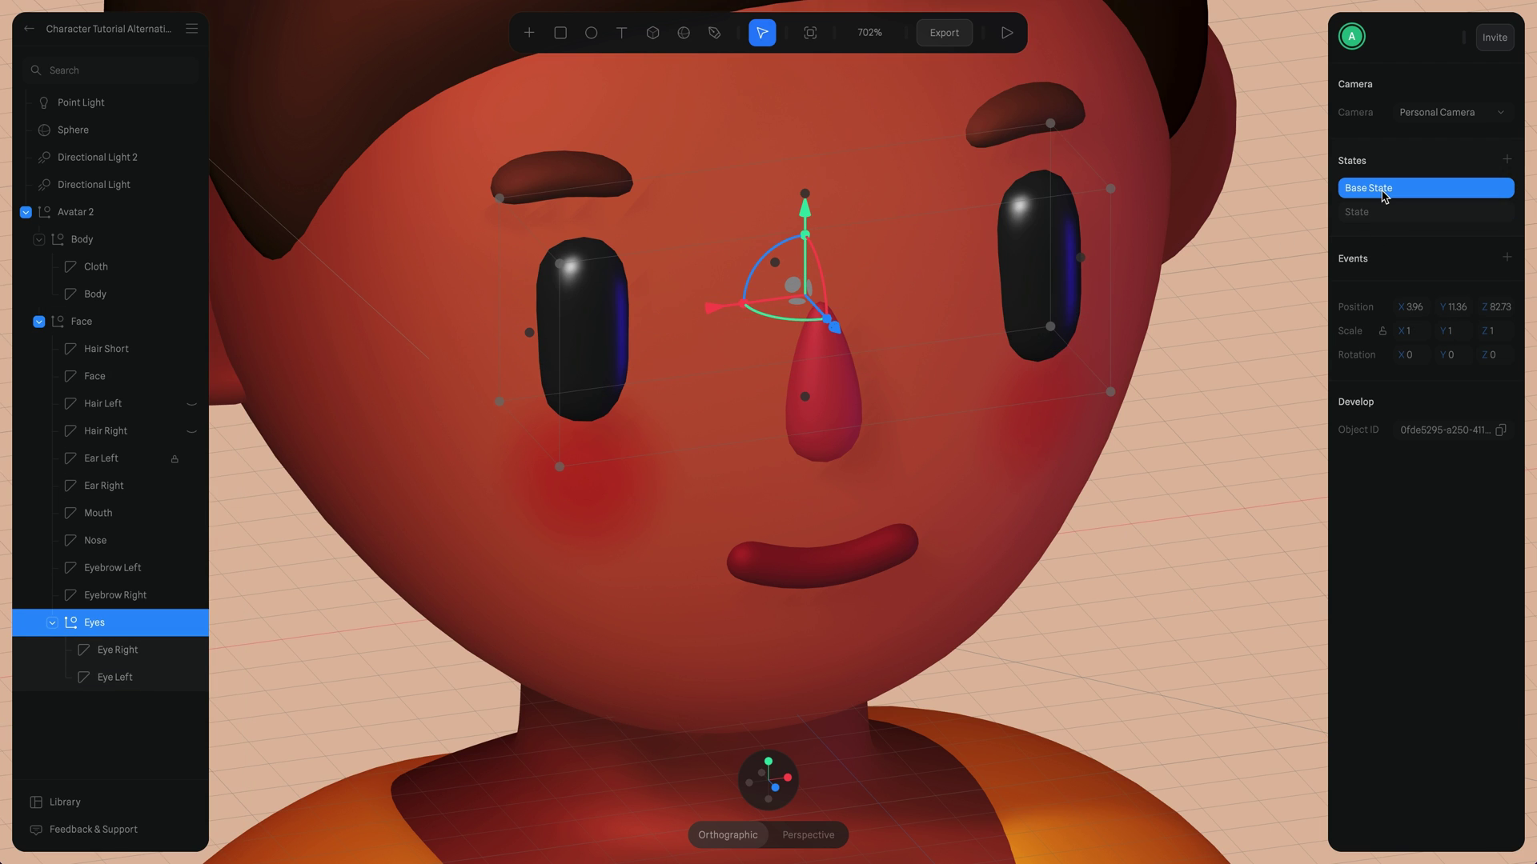
Add a cycling, repeating Start event to the Eyes with a 0.10 s duration
click(1508, 259)
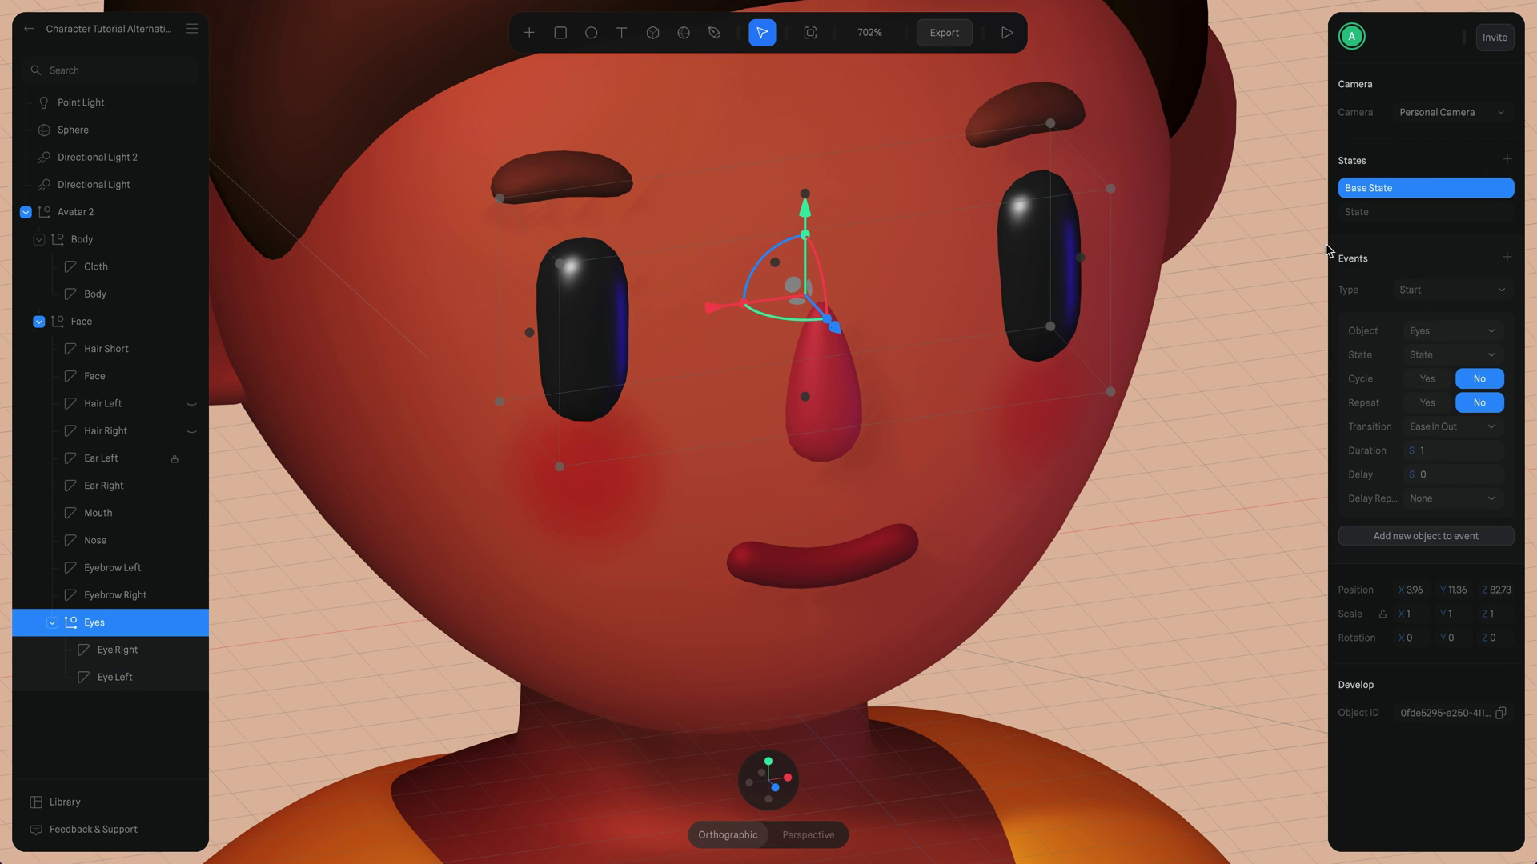
click(1427, 404)
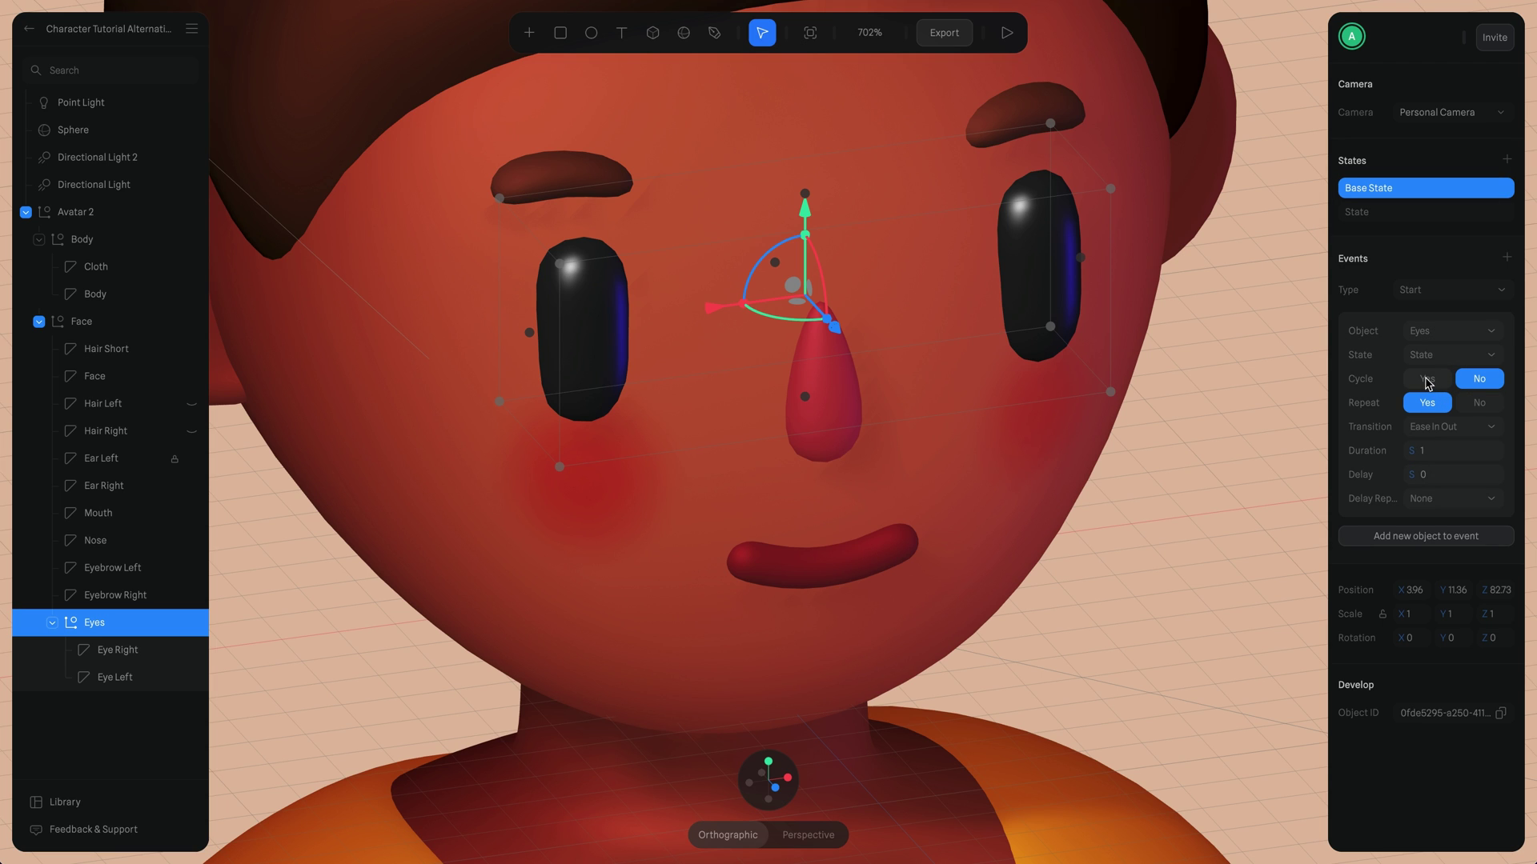
click(1428, 379)
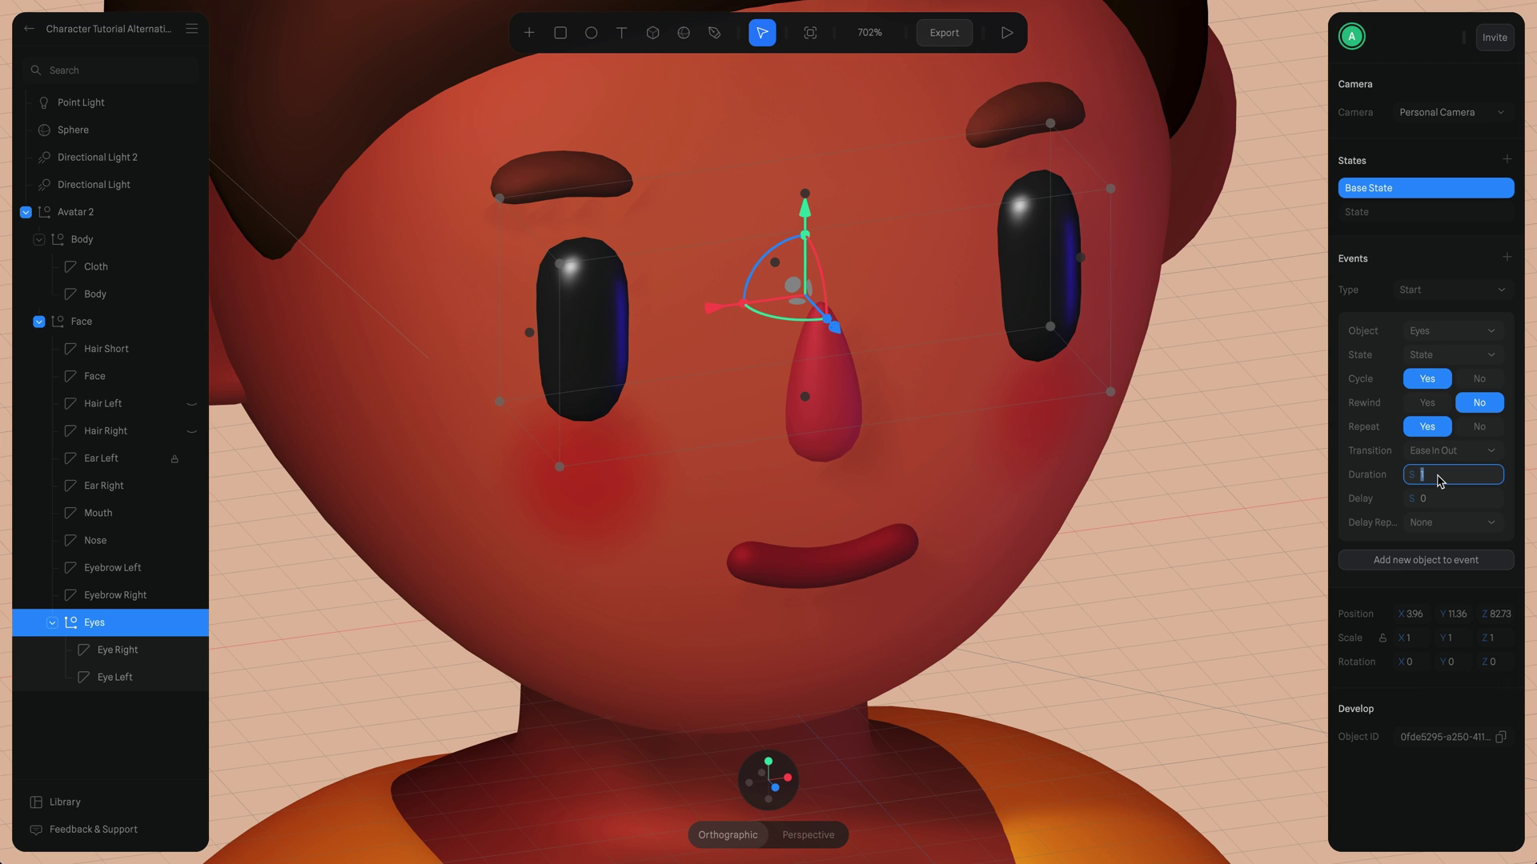
key(BackSpace)
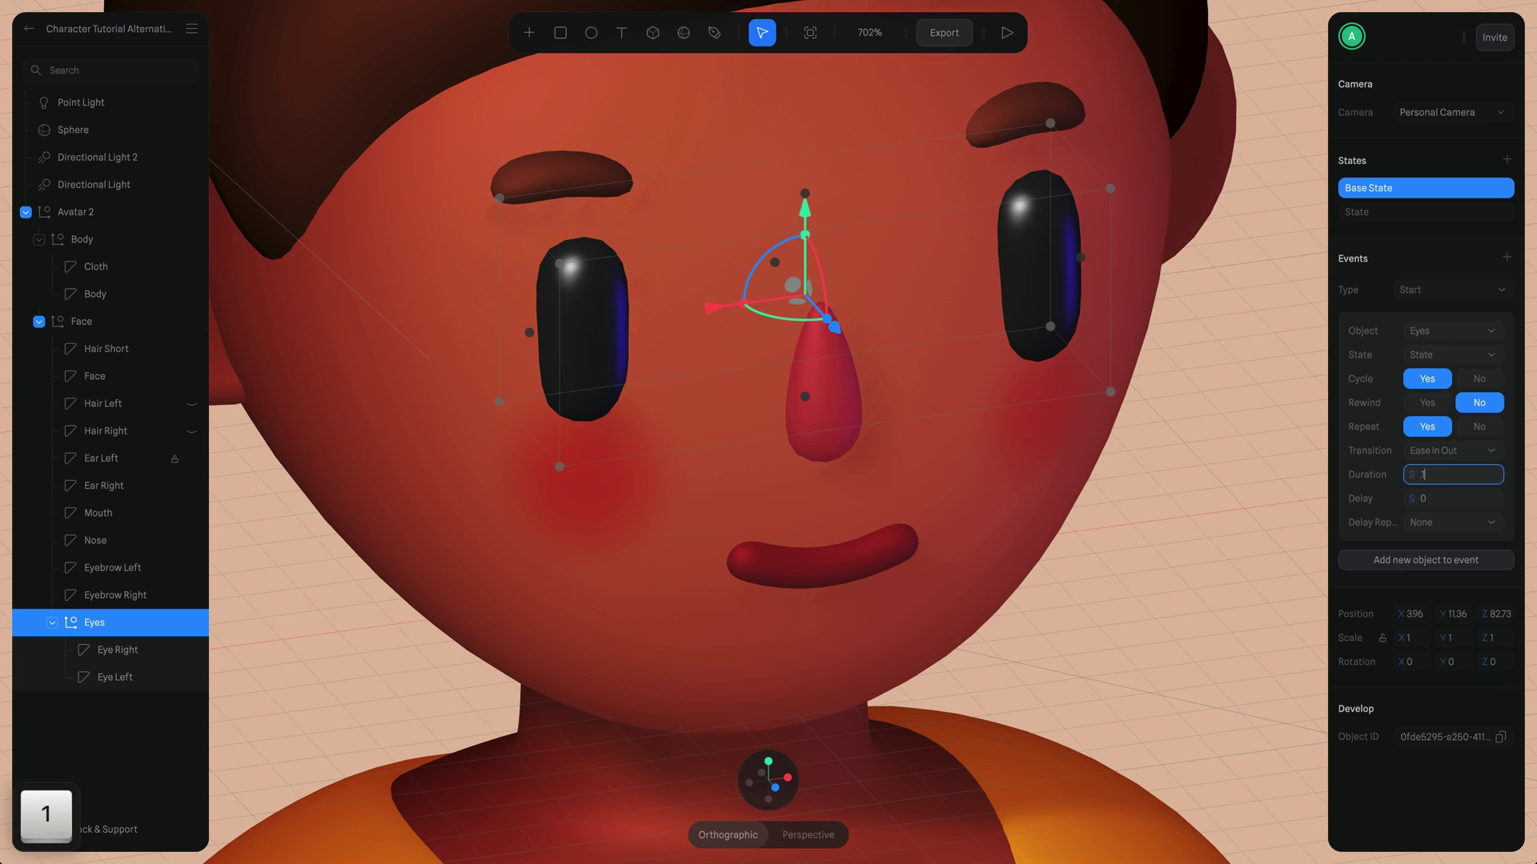
key(Return)
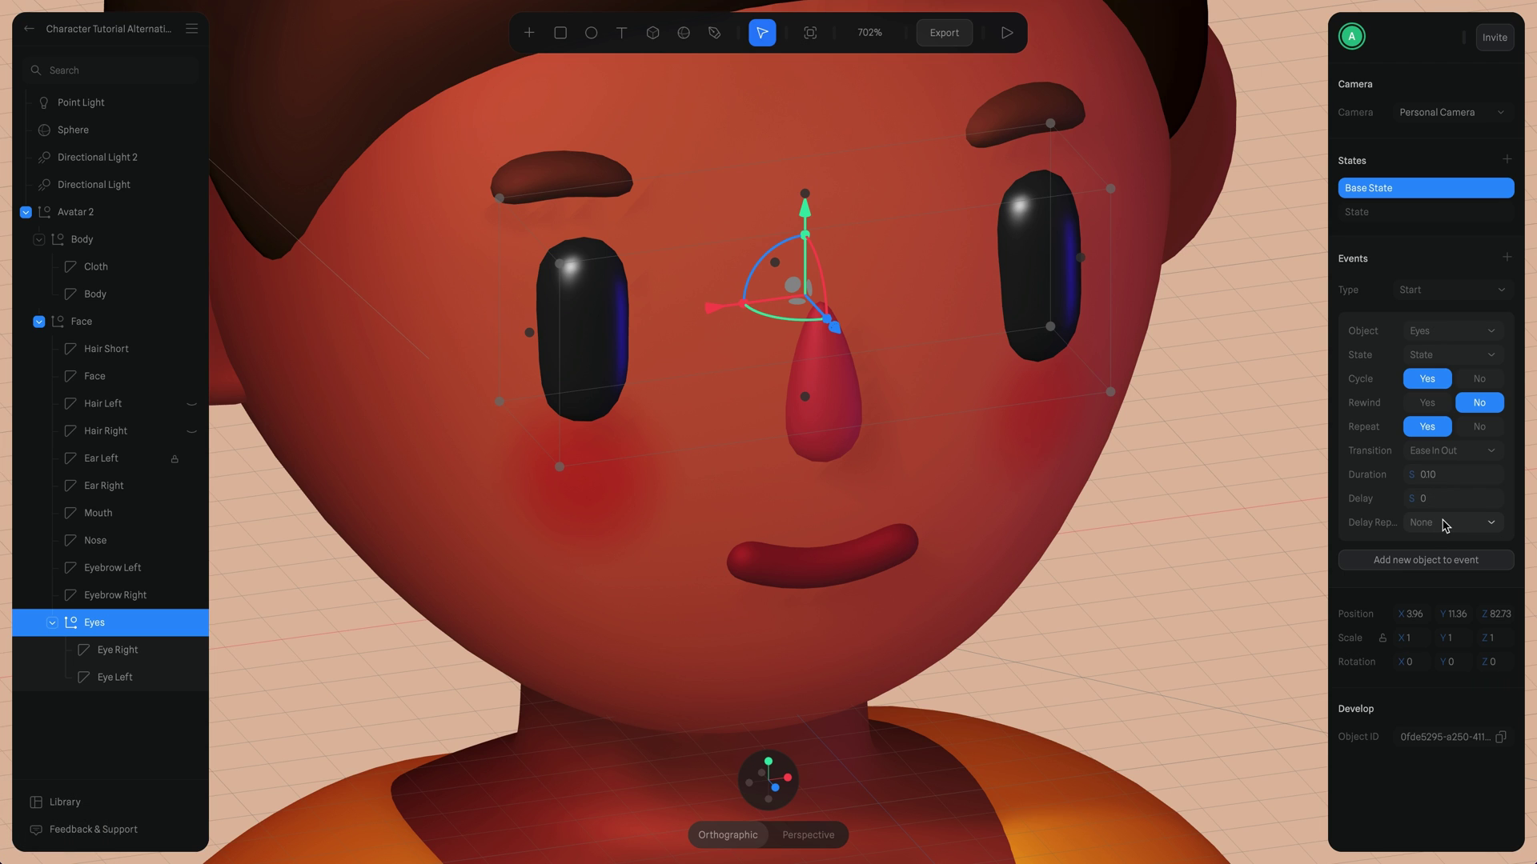
Set the eye event's delay to 1 s, applied at each repeat Start
click(1445, 526)
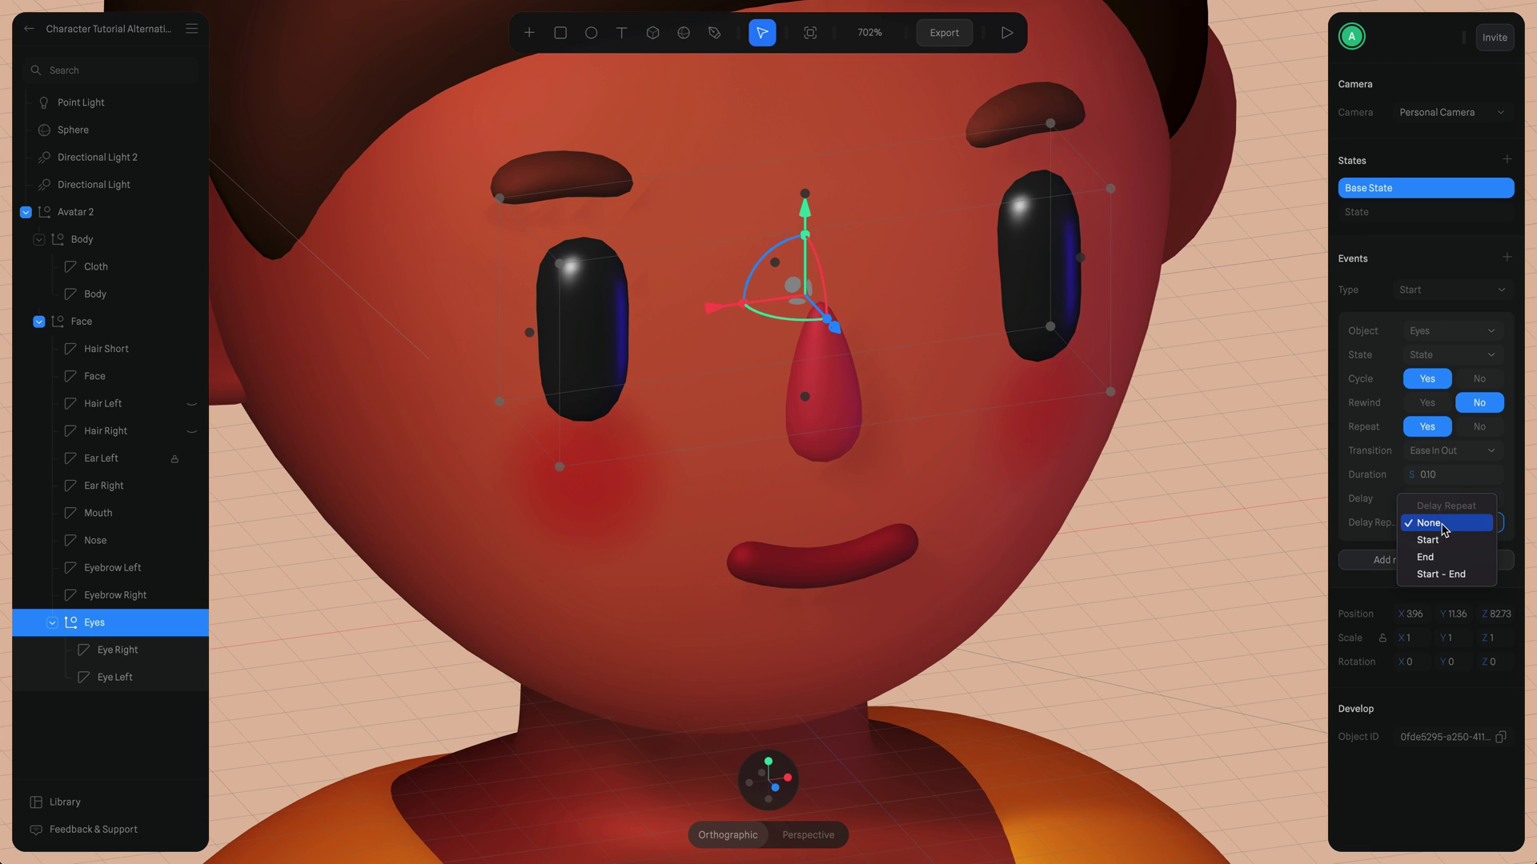
click(1434, 542)
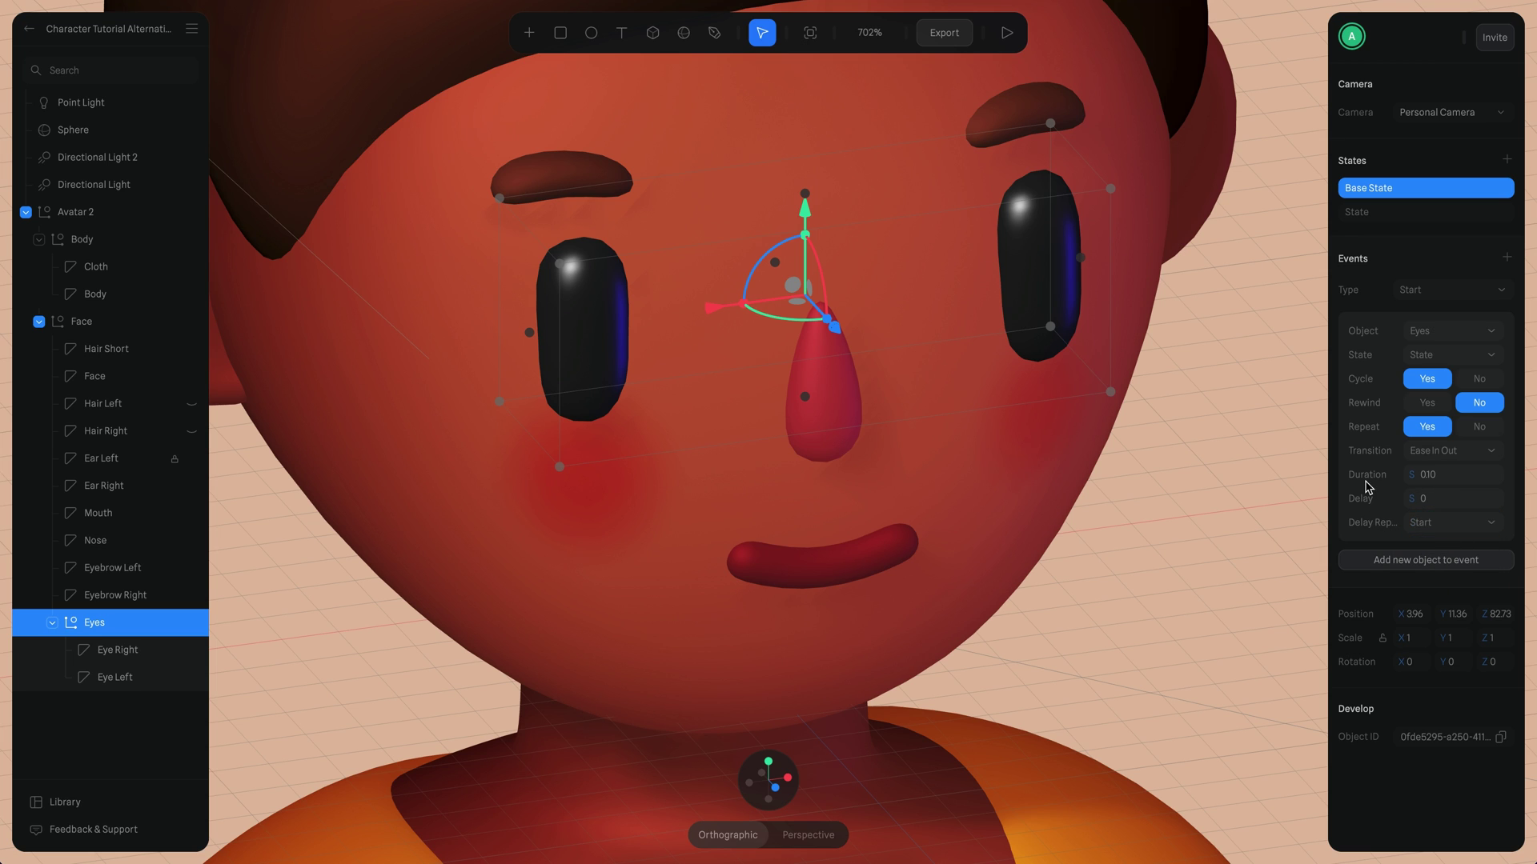
key(super+minus)
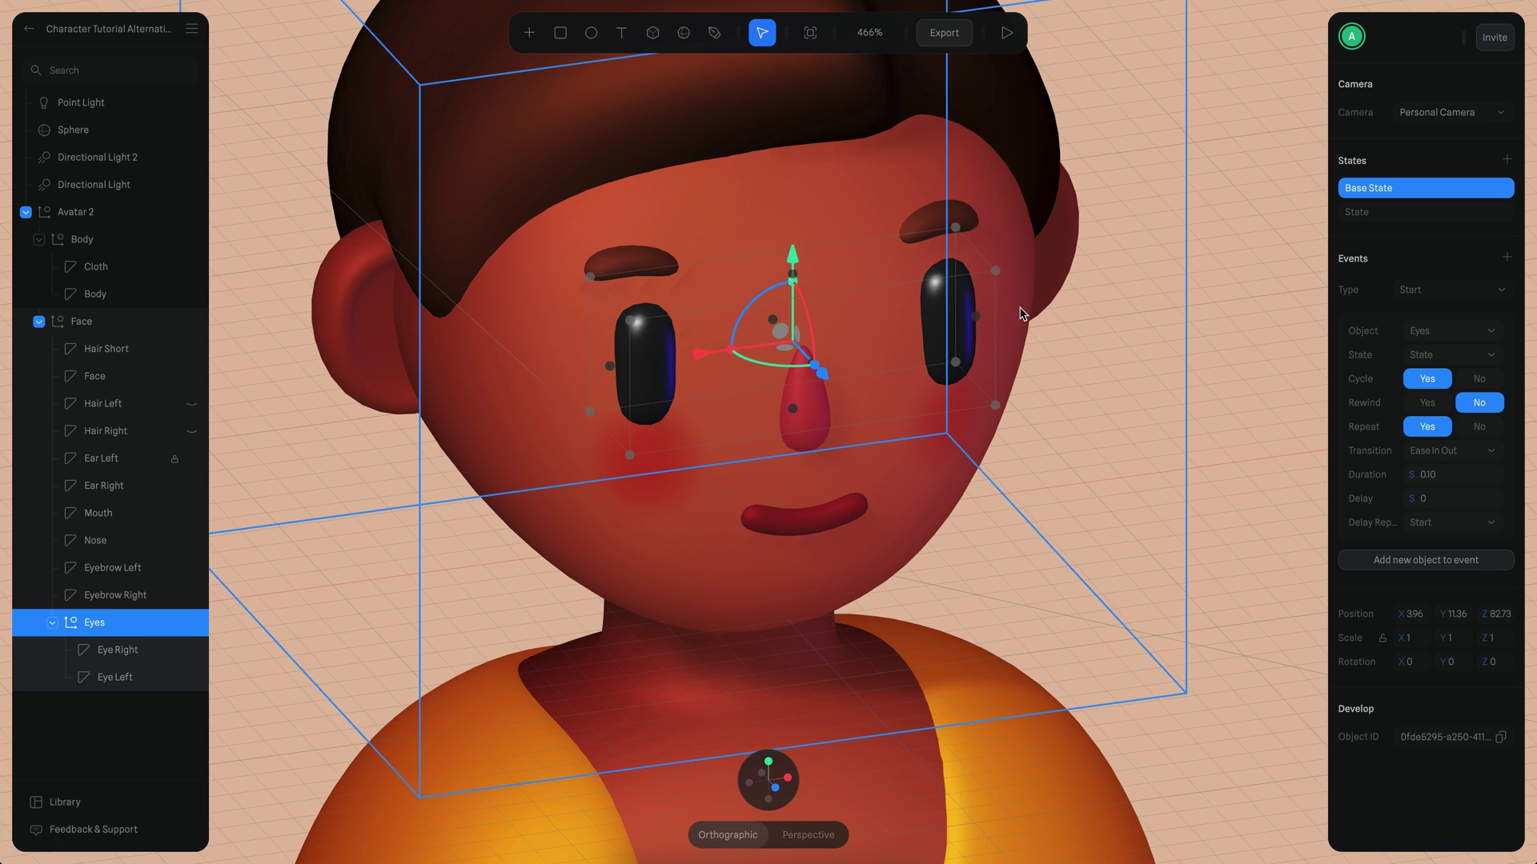
click(1450, 500)
text(1)
key(Return)
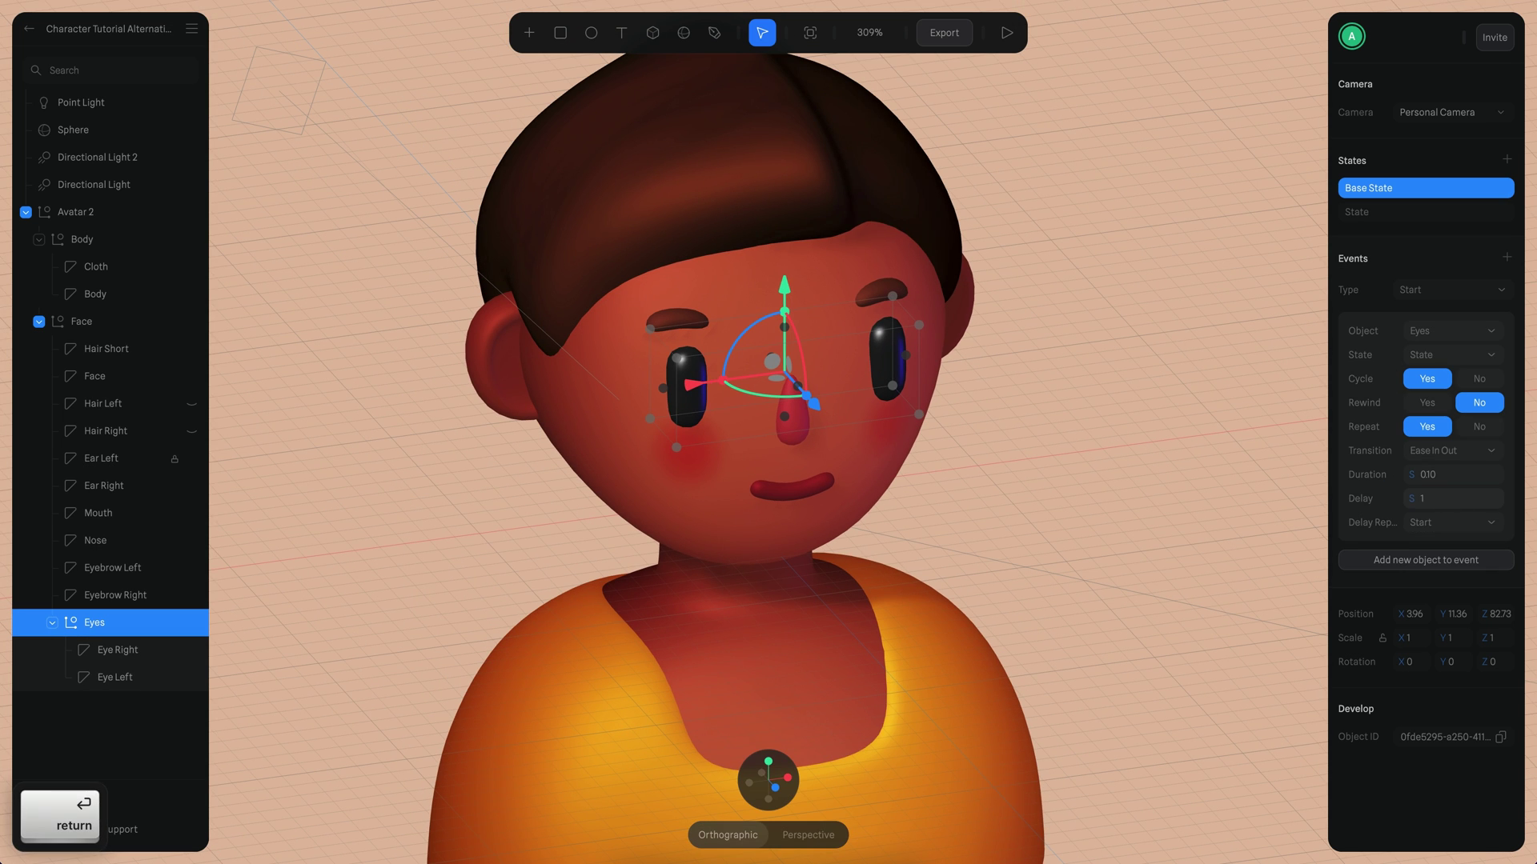